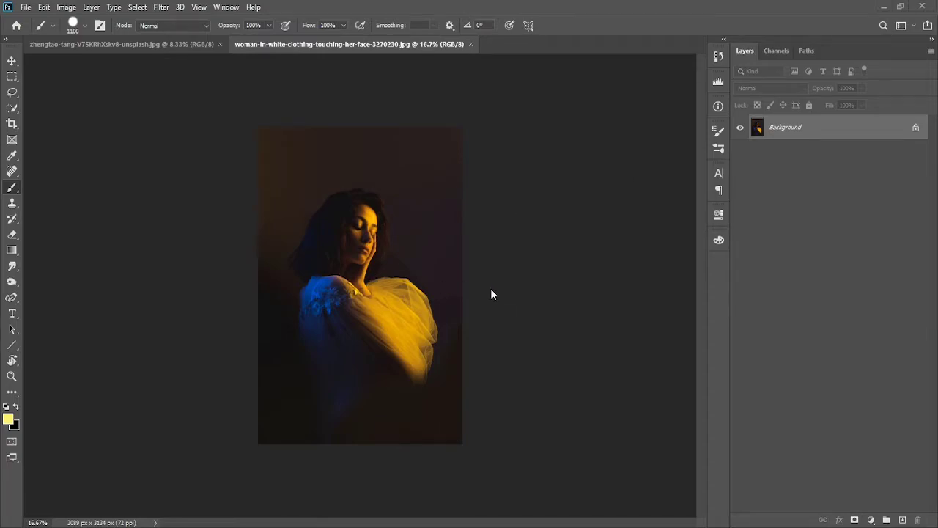
Step: Compare the goldfish photo, then duplicate the woman photo's Background layer
scroll(549, 46, up, 2)
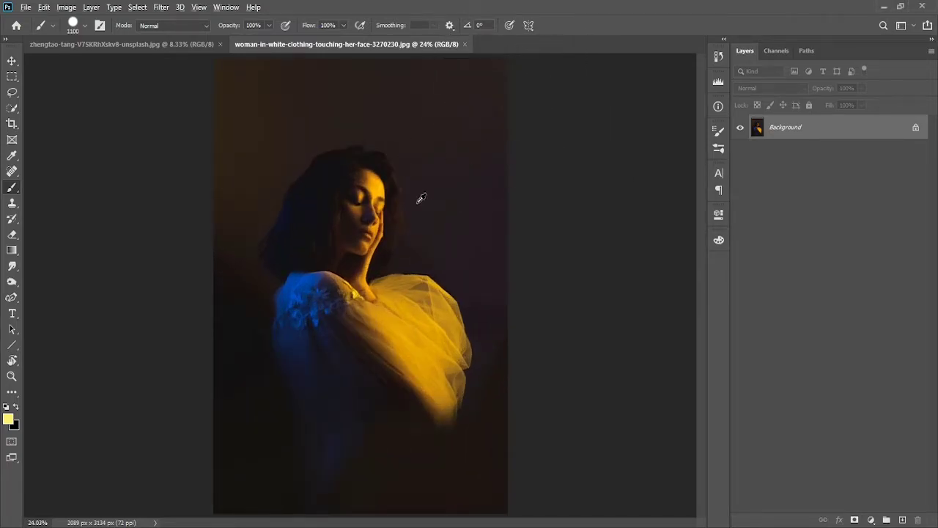
scroll(410, 256, down, 1)
scroll(403, 315, up, 2)
scroll(398, 318, down, 1)
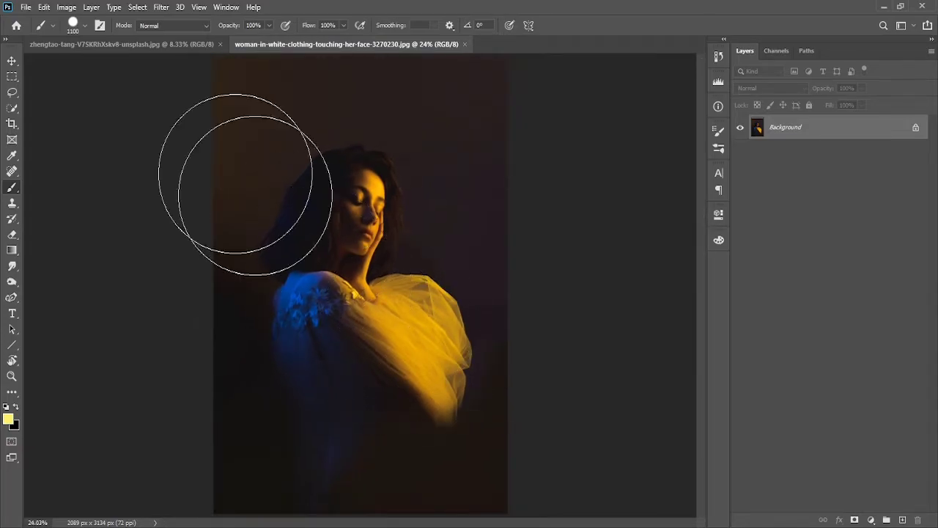
click(151, 44)
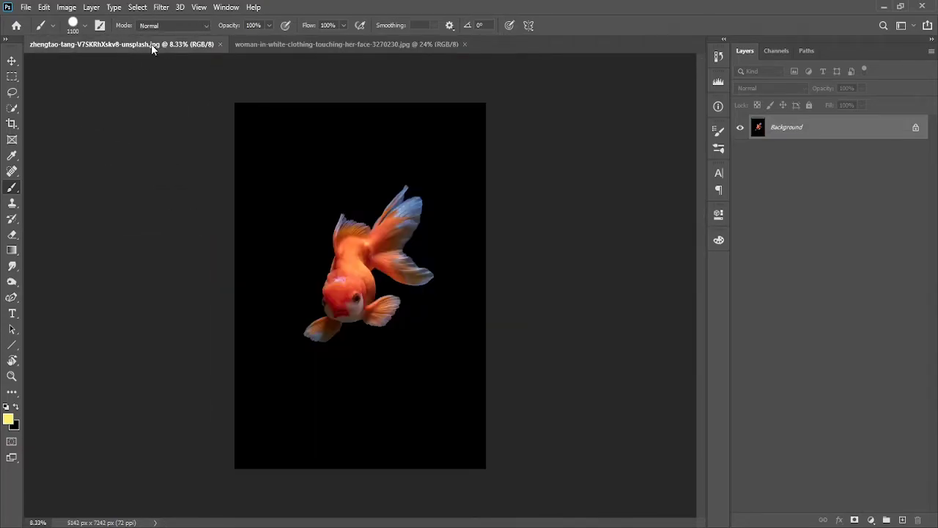
click(313, 46)
scroll(398, 132, down, 2)
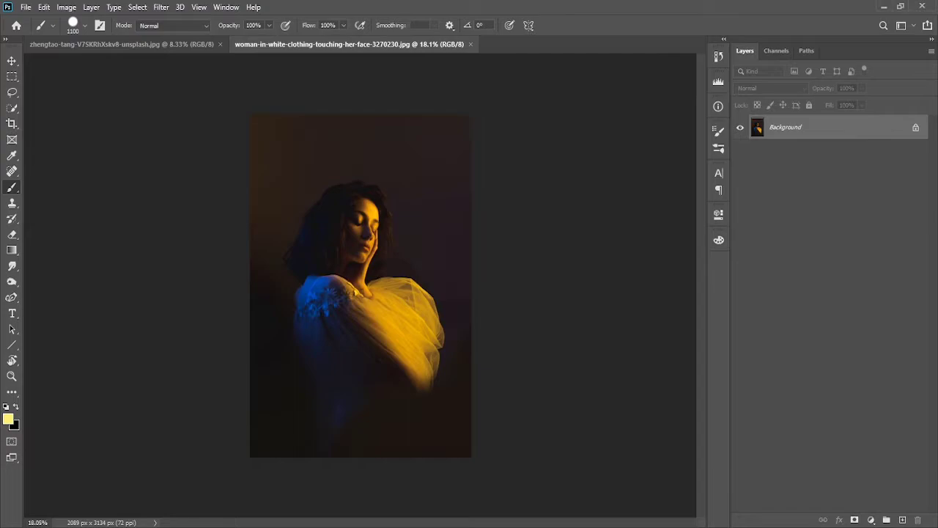
drag(890, 132, 902, 520)
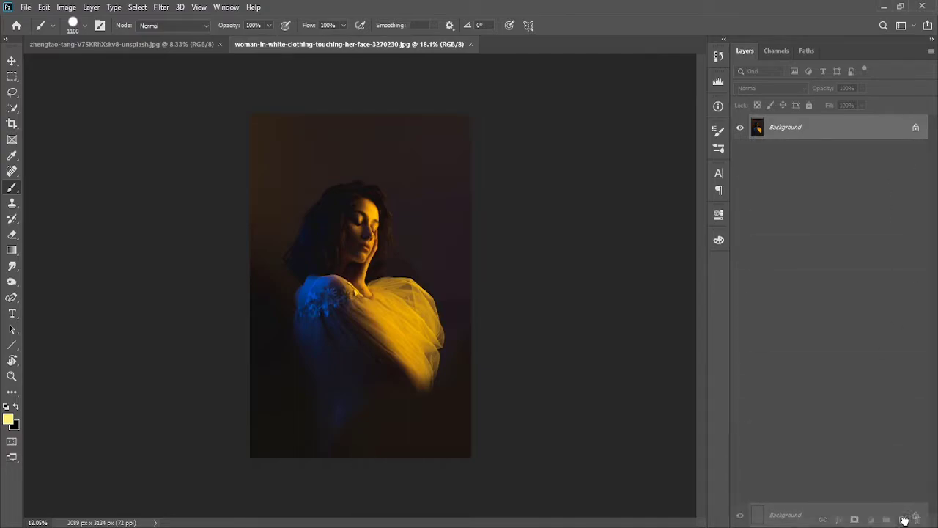
Step: Crop-extend the canvas rightward to 4292 × 3136 px, filling it with dark backdrop
key(bracketleft)
key(bracketleft)
key(bracketleft)
key(bracketleft)
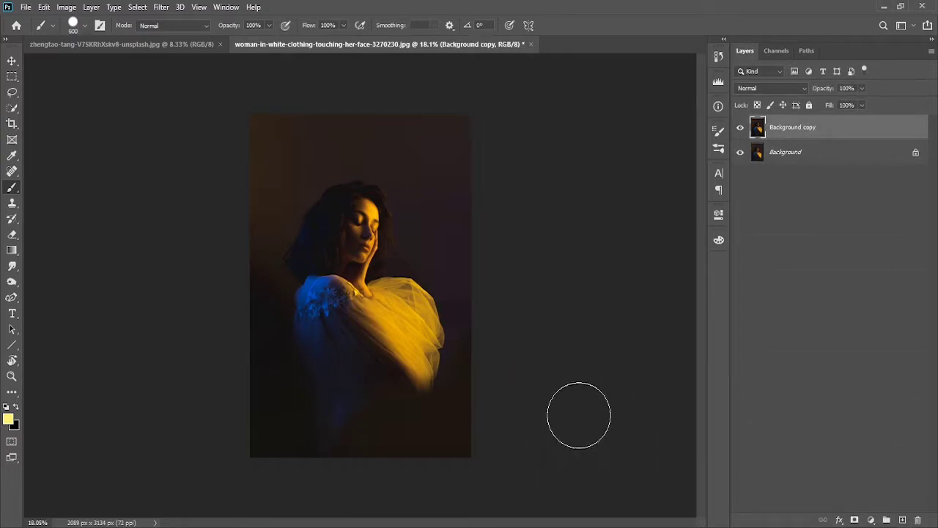
key(c)
drag(472, 286, 593, 284)
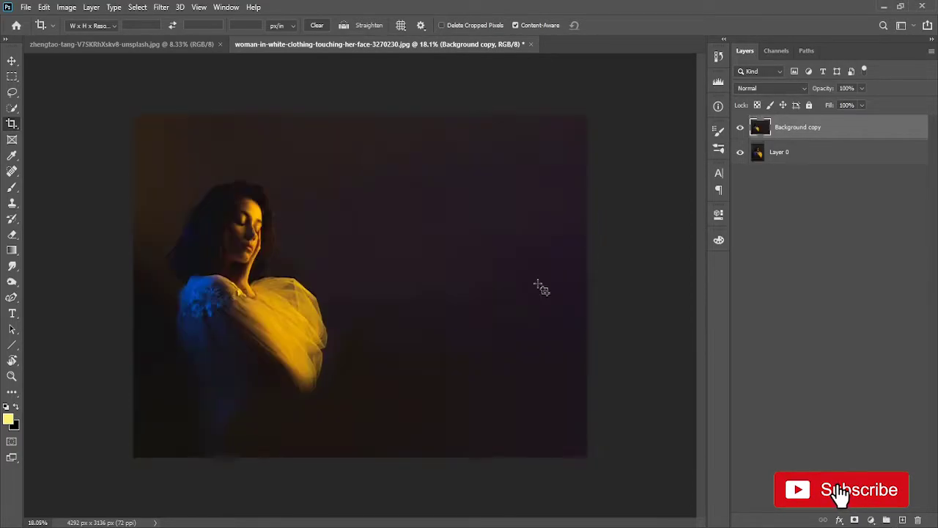
Step: Add a new empty layer and pick the General Brushes Soft Round brush
click(903, 520)
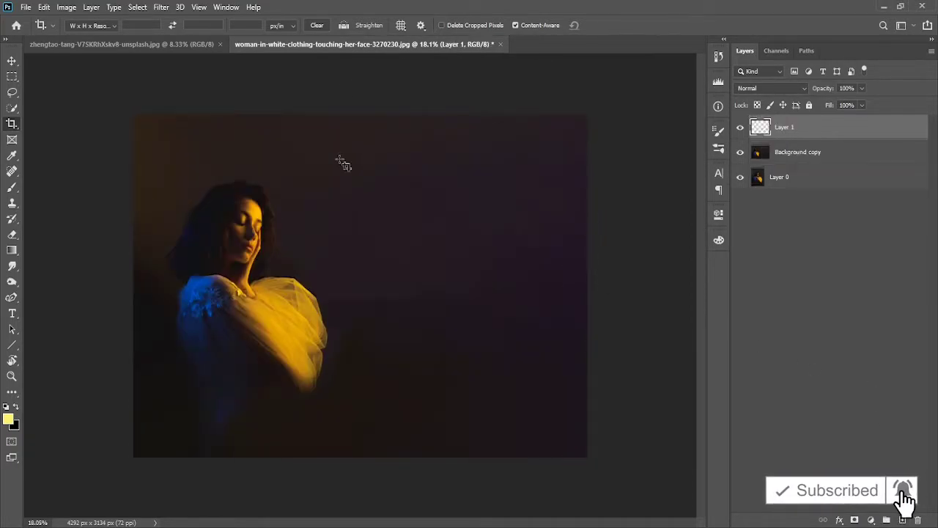
key(b)
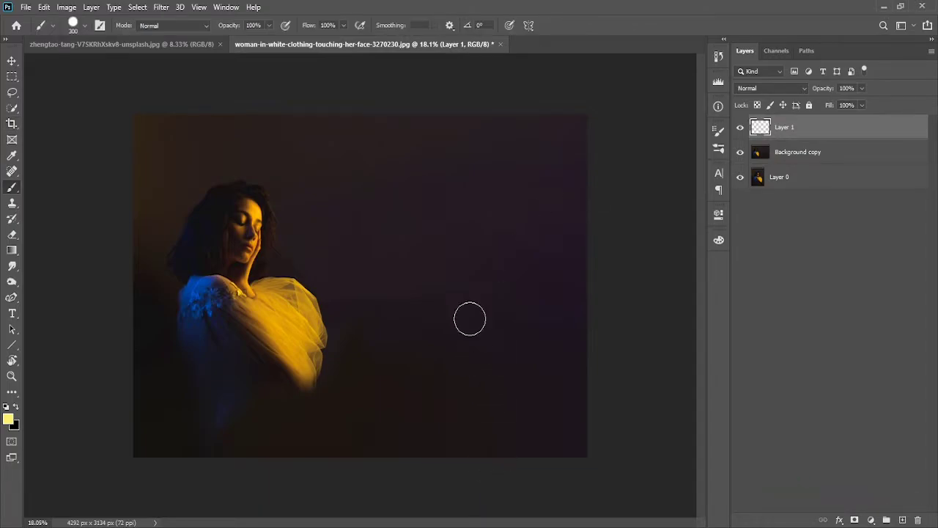
right_click(469, 294)
scroll(795, 317, up, 2)
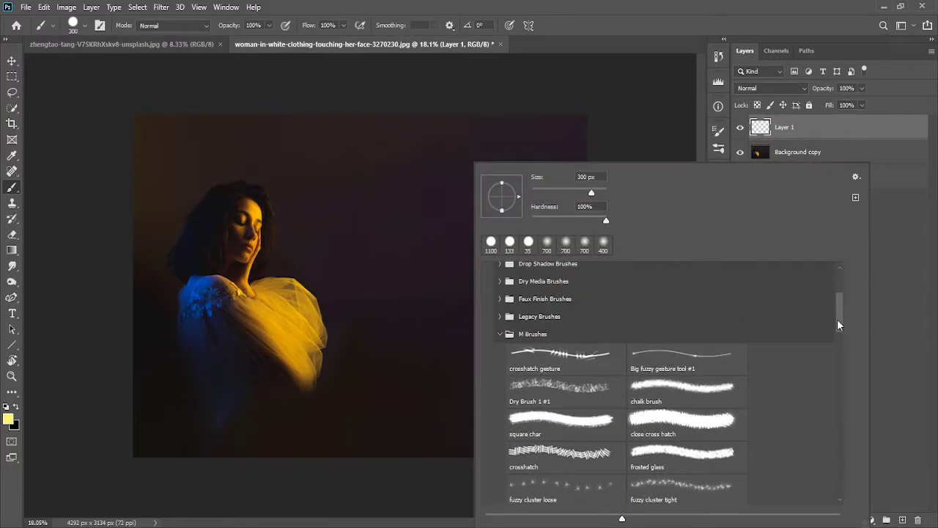
drag(839, 325, 652, 292)
click(495, 271)
click(543, 298)
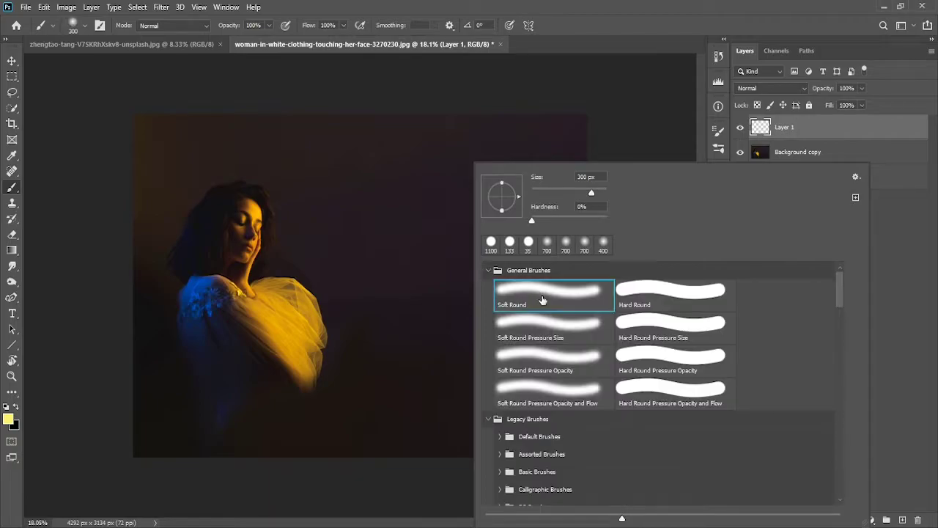
click(576, 37)
Step: Paint black at ~599 px over the right side, top and purple band, then add another layer
right_click(498, 286)
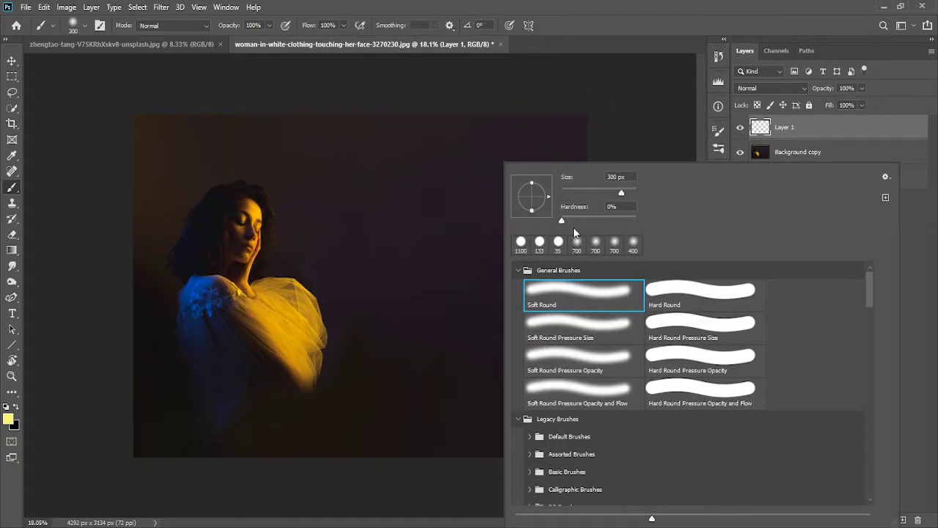
key(Return)
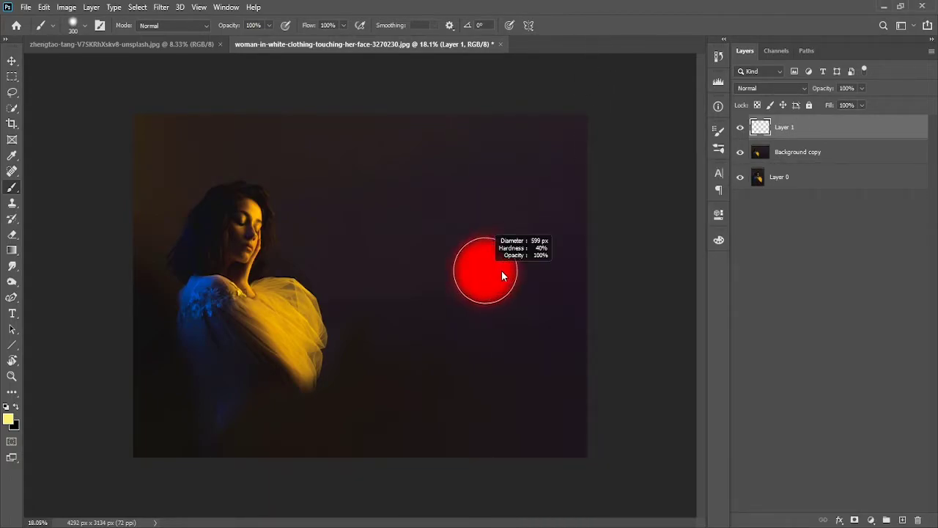
mouse_move(459, 429)
mouse_down()
mouse_move(534, 77)
mouse_move(580, 428)
mouse_move(563, 119)
mouse_move(565, 303)
mouse_move(425, 251)
mouse_move(330, 157)
mouse_move(156, 132)
mouse_move(117, 247)
mouse_move(150, 129)
mouse_up()
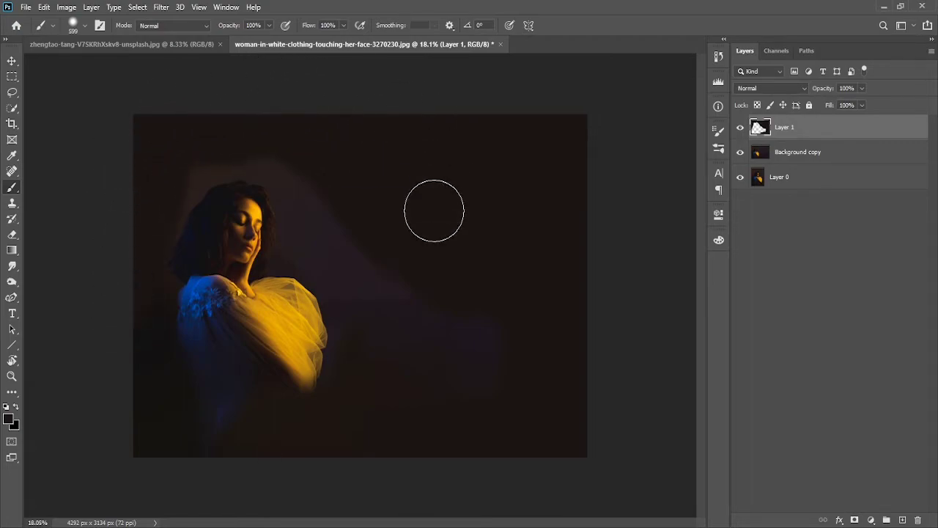
mouse_move(434, 211)
mouse_down()
mouse_move(465, 357)
mouse_move(433, 340)
mouse_move(335, 201)
mouse_move(309, 188)
mouse_move(195, 157)
mouse_move(132, 239)
mouse_move(145, 223)
mouse_move(296, 179)
mouse_up()
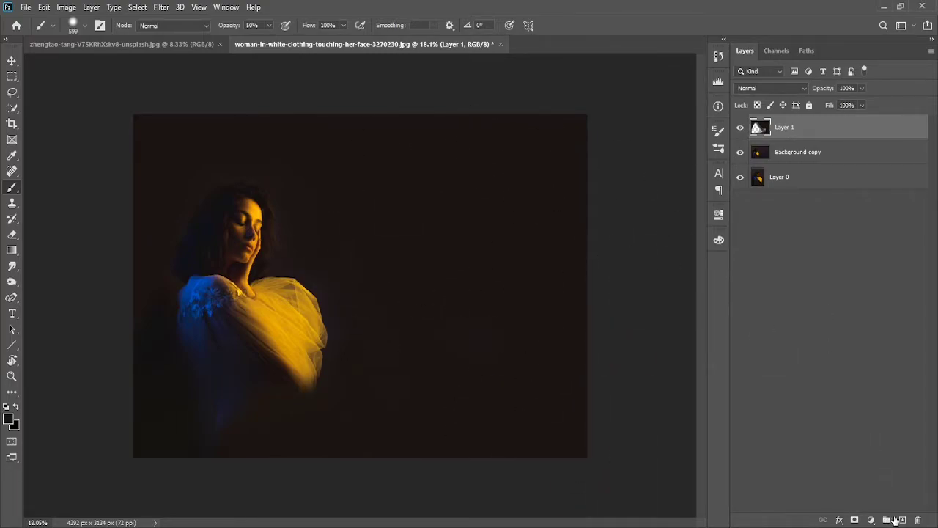
click(903, 520)
Step: On the goldfish photo, select the fish using Color Range
click(154, 47)
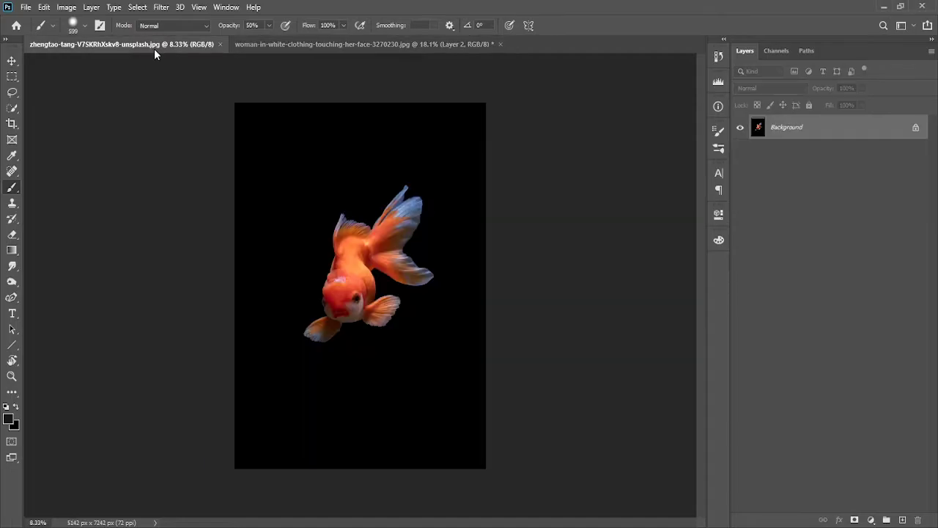
click(160, 7)
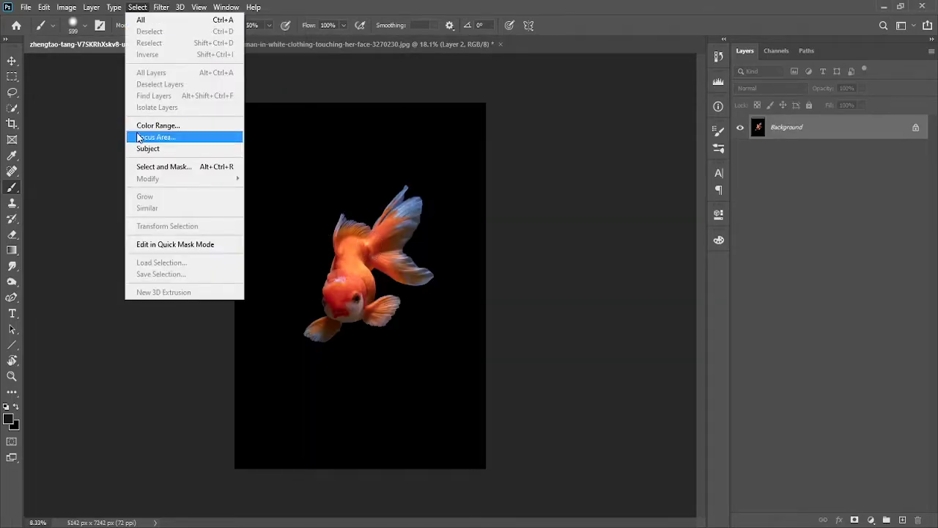
click(143, 123)
click(812, 183)
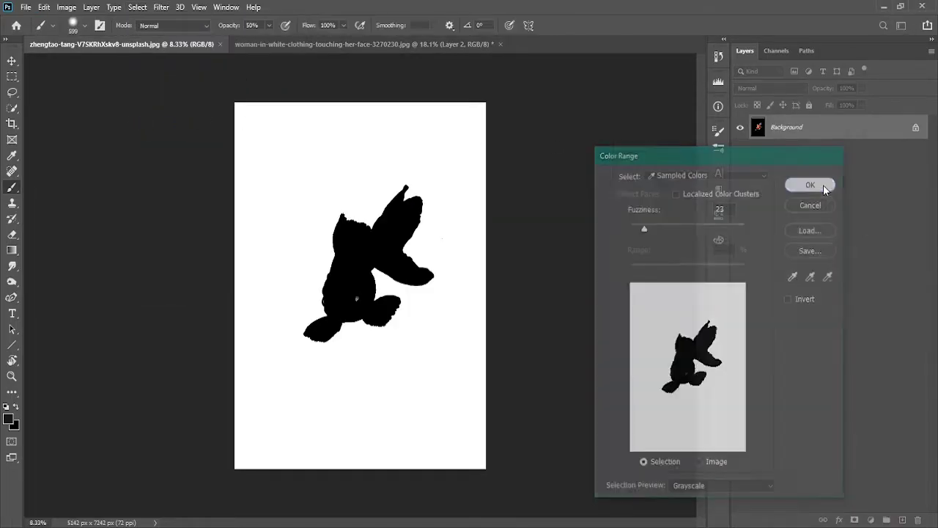
Step: Try lasso-refining around the fish's eye, then undo back to the fish selection
key(b)
scroll(381, 301, up, 3)
scroll(396, 306, up, 3)
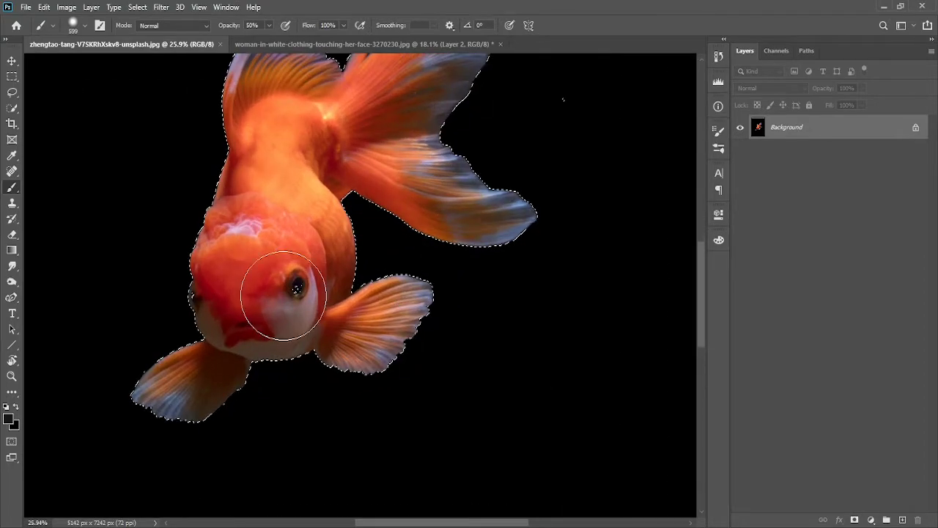
key(l)
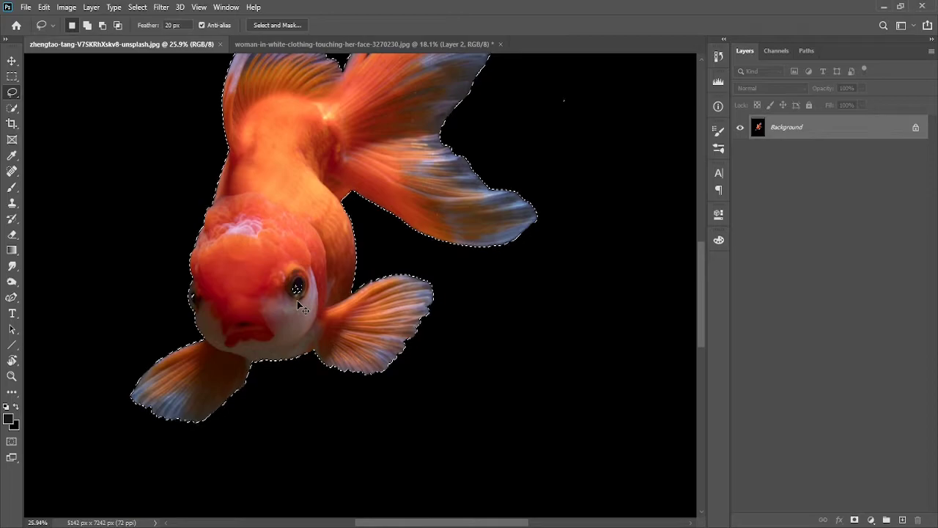
click(300, 308)
drag(298, 283, 296, 281)
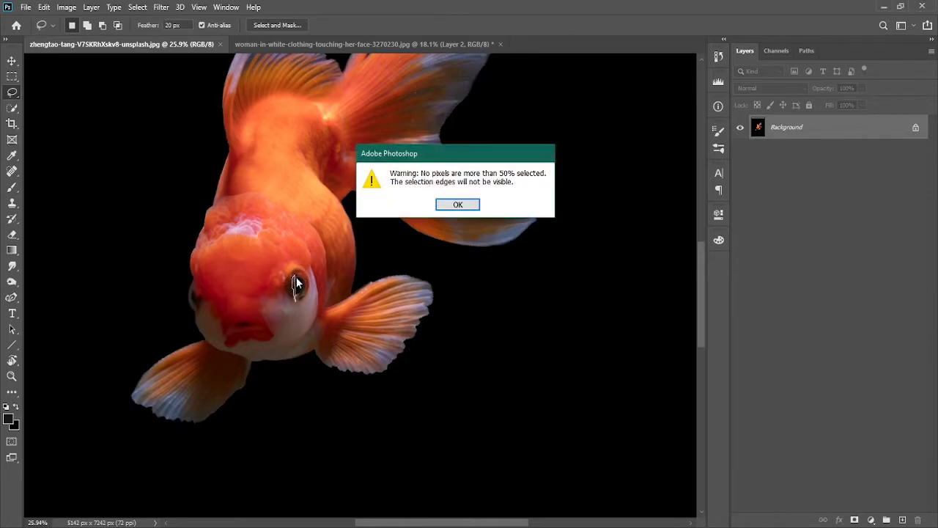
click(463, 205)
key(ctrl+z)
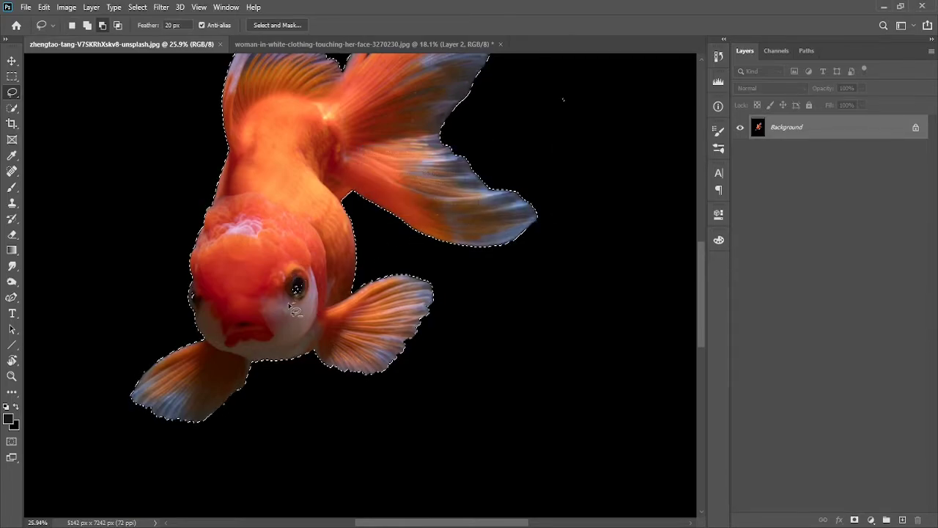
Step: Unlock the Background layer and shift the selected fish within the canvas
scroll(278, 301, left, 2)
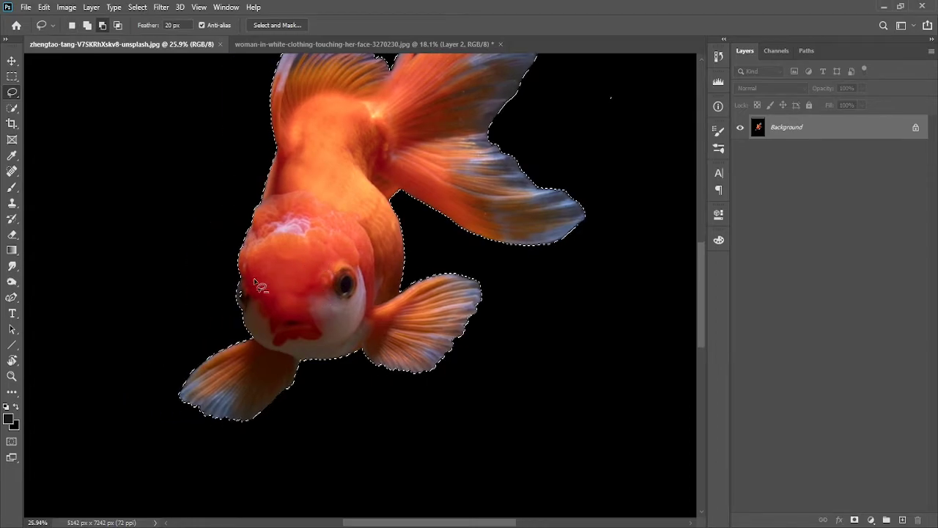
scroll(311, 293, up, 5)
scroll(311, 293, right, 4)
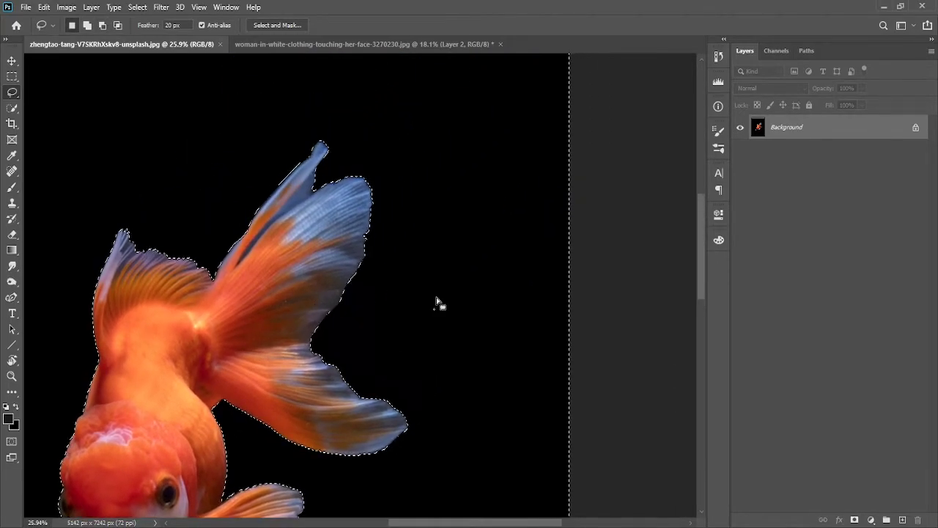
click(437, 307)
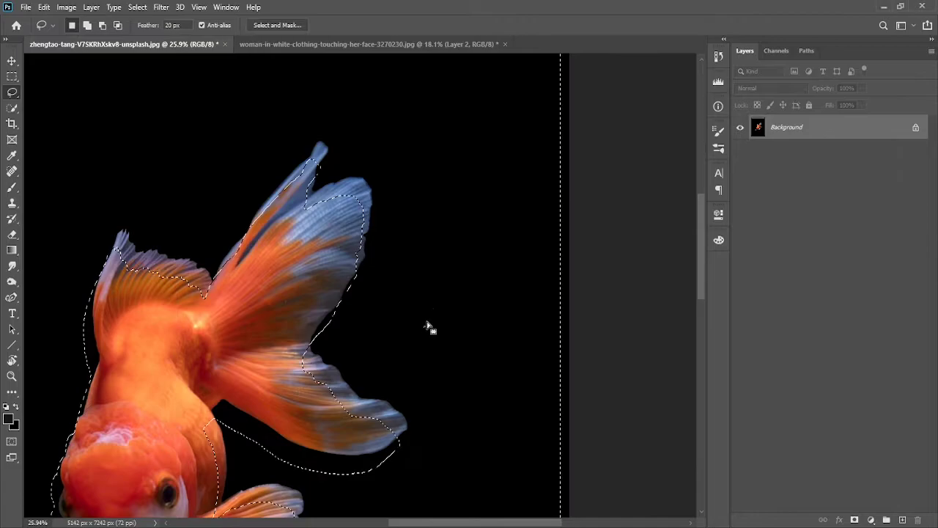
mouse_move(445, 317)
mouse_down()
mouse_move(517, 193)
mouse_move(455, 372)
mouse_up()
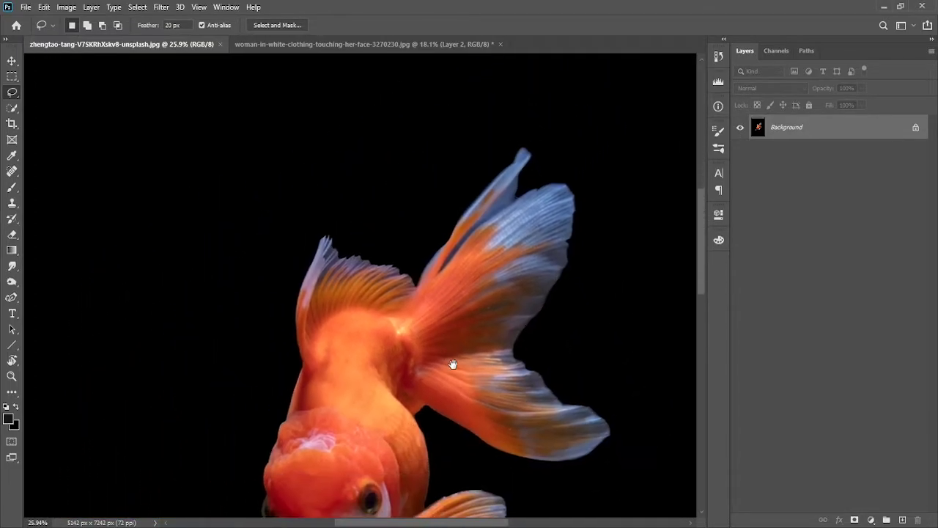
key(ctrl+0)
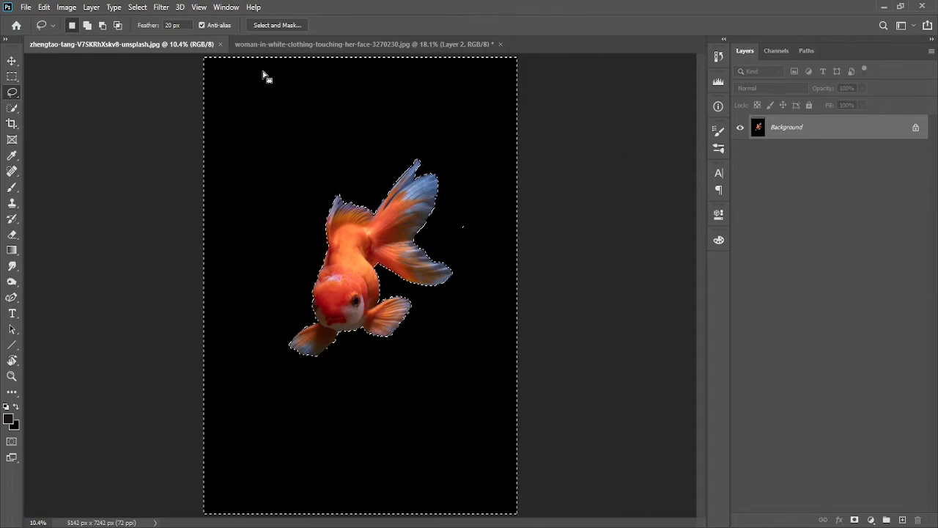
key(b)
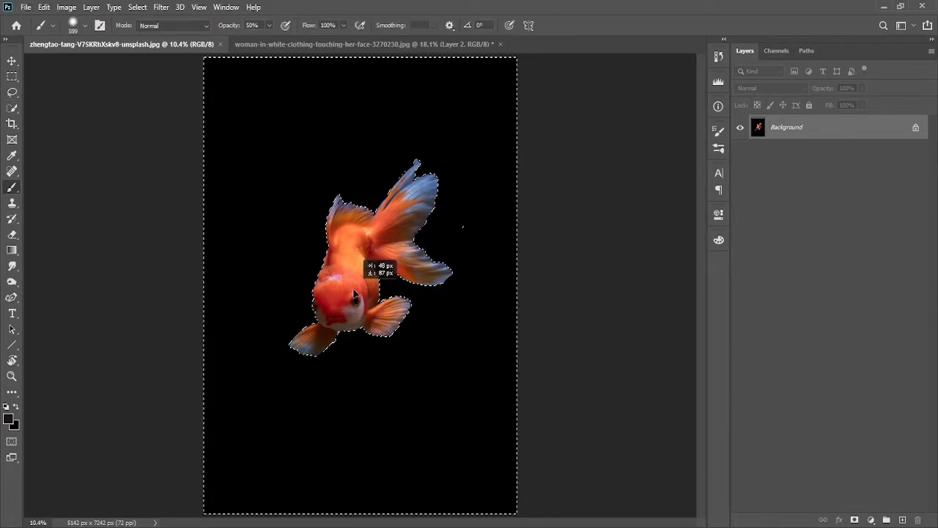
drag(349, 282, 368, 311)
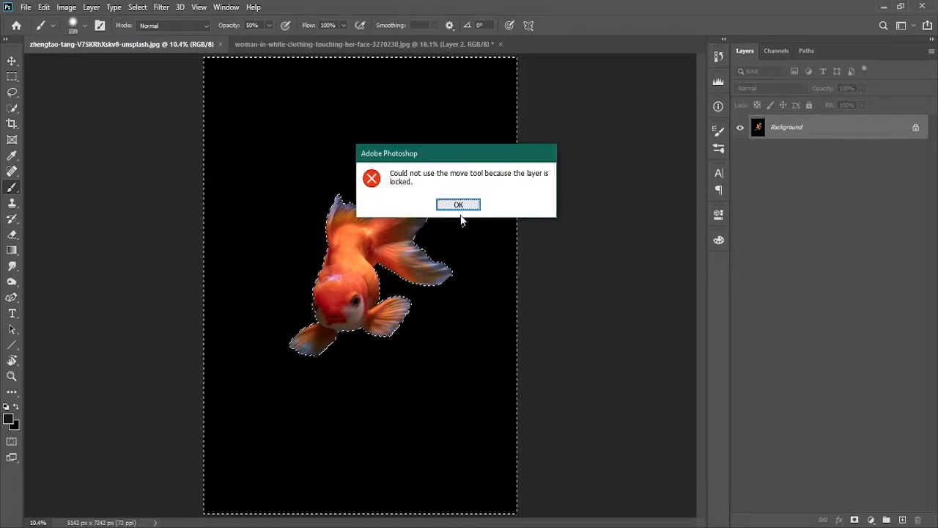
click(462, 207)
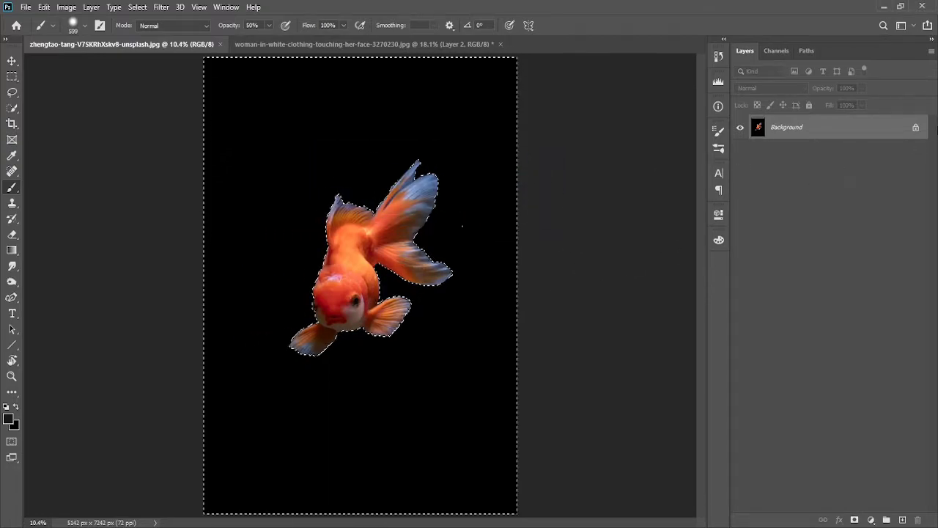
click(918, 129)
drag(345, 242, 414, 346)
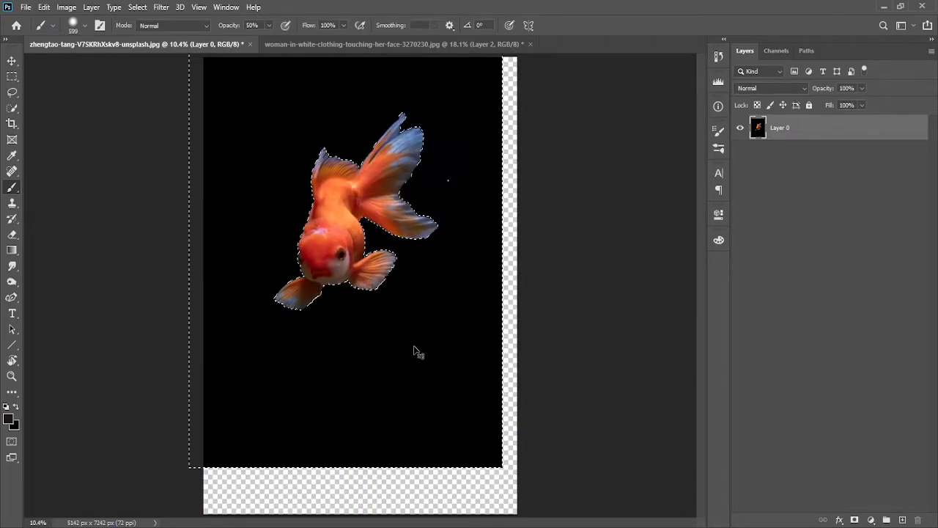
Step: Copy the fish onto its own full-colour layer and drag it into the woman's photo
key(ctrl+j)
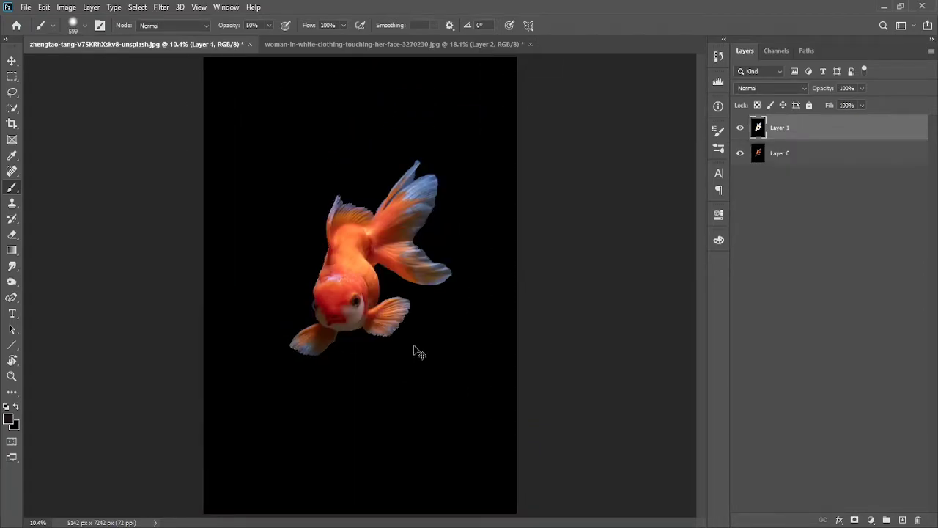
click(783, 155)
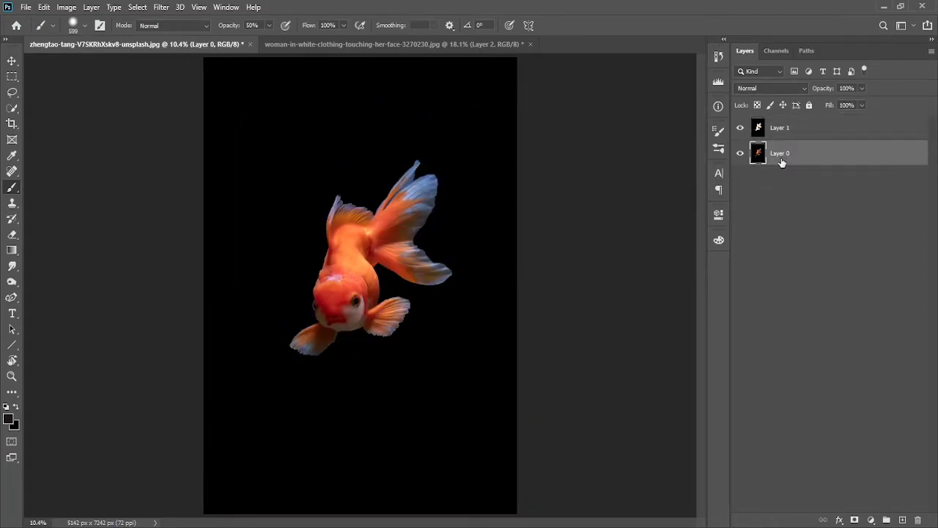
key(ctrl+z)
key(ctrl+shift+z)
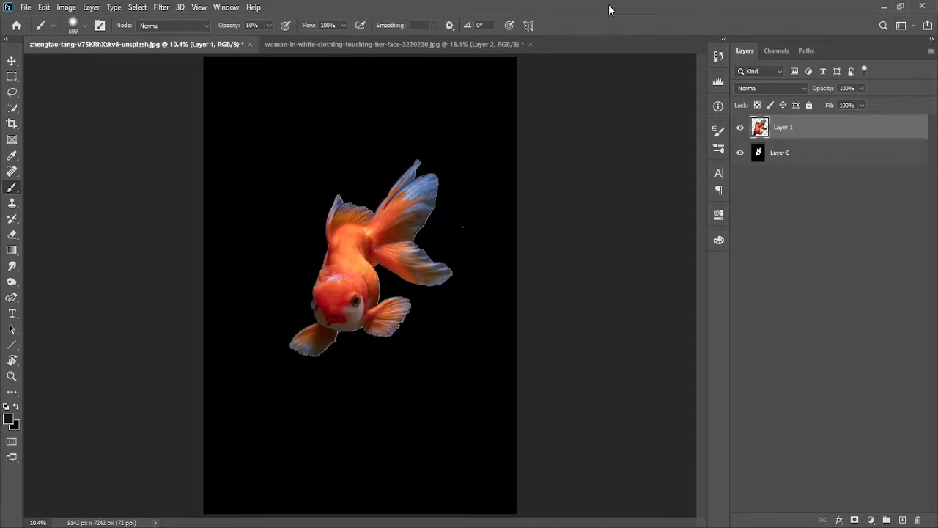
mouse_move(509, 272)
mouse_down()
mouse_move(292, 49)
mouse_move(517, 248)
mouse_up()
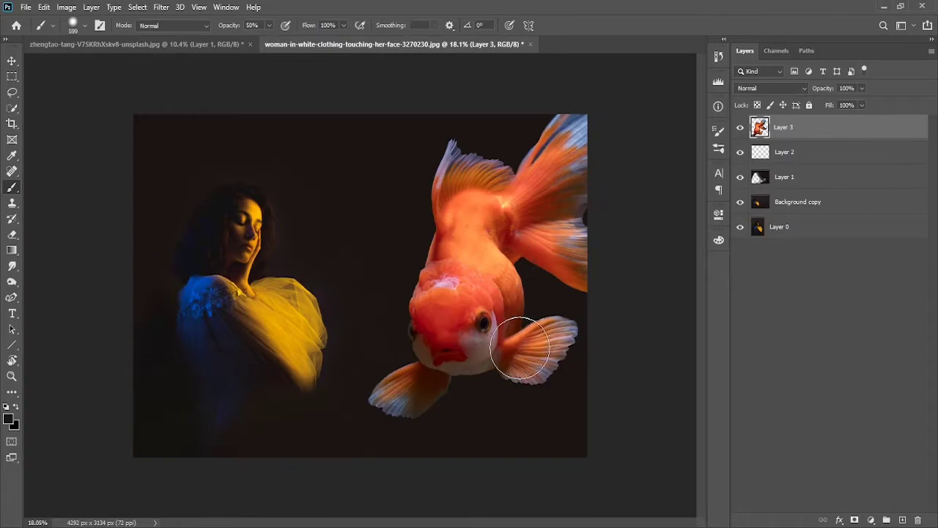
Step: Scale the goldfish down, rotate it about -21.7° and move it beside the woman's head
key(ctrl+t)
key(Return)
right_click(808, 136)
key(Escape)
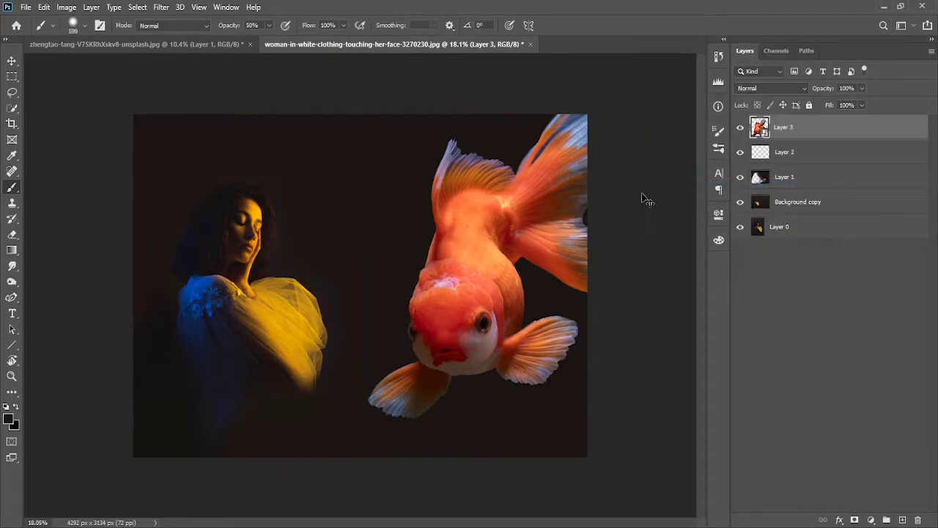
key(ctrl+t)
drag(670, 76, 547, 209)
drag(455, 308, 435, 230)
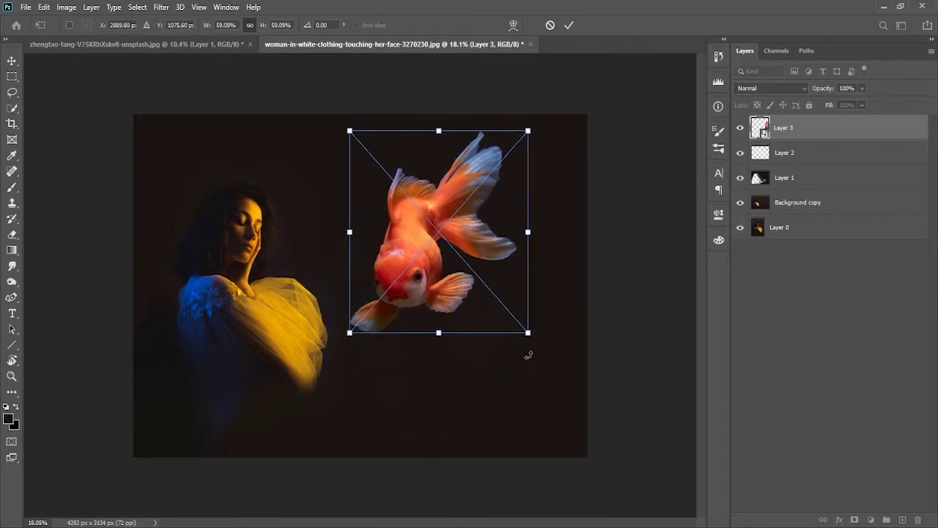
mouse_move(528, 355)
mouse_down()
mouse_move(494, 115)
mouse_move(469, 188)
mouse_up()
drag(440, 250, 498, 272)
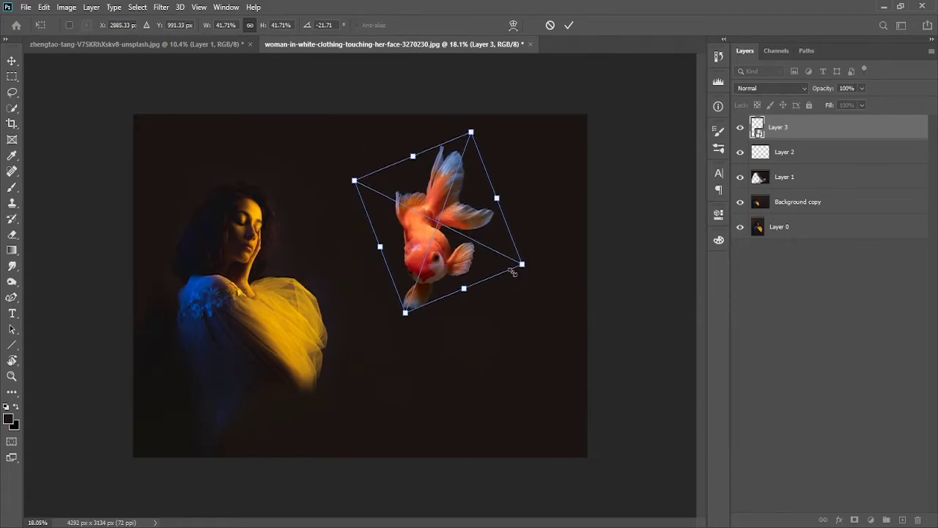
mouse_move(502, 267)
mouse_down()
mouse_move(493, 260)
mouse_move(469, 290)
mouse_move(462, 280)
mouse_up()
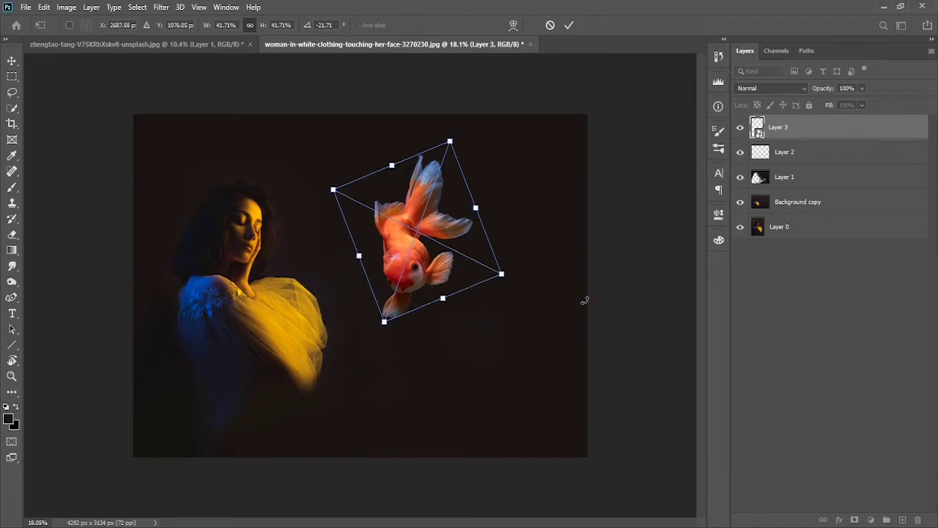
click(568, 25)
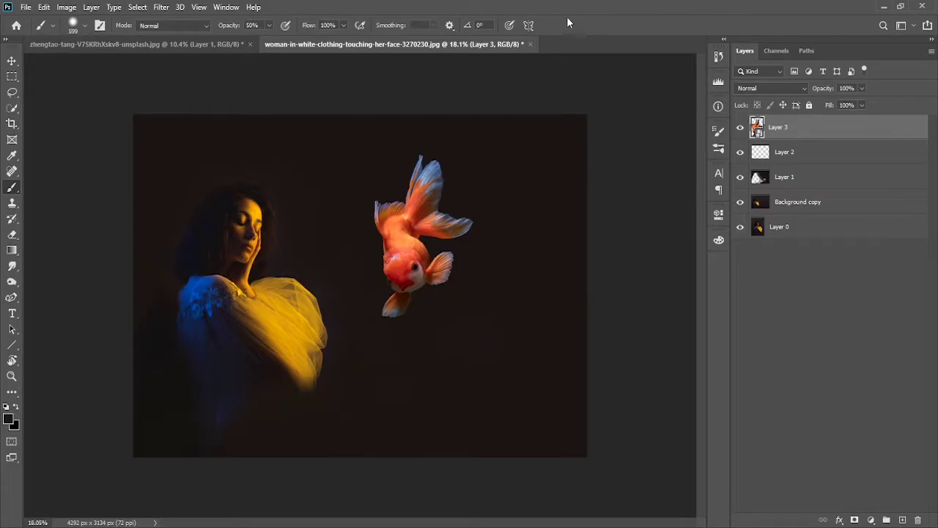
Step: Shrink the goldfish further to about 27.5% and commit the transform
key(ctrl+t)
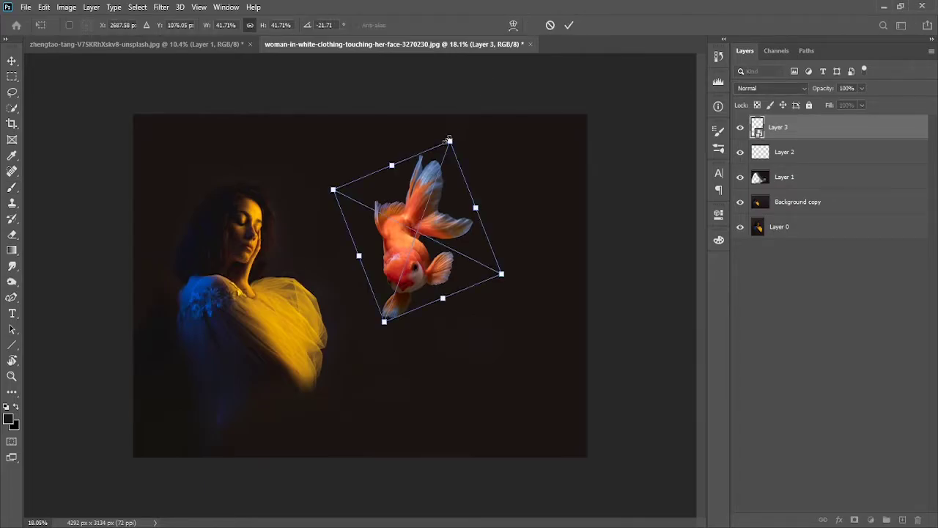
drag(449, 139, 445, 174)
drag(415, 212, 406, 227)
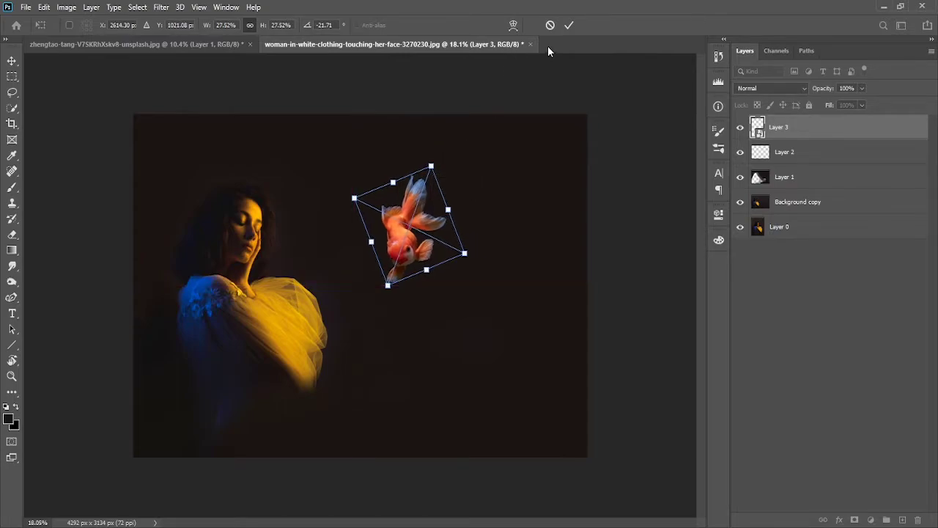
click(569, 24)
key(b)
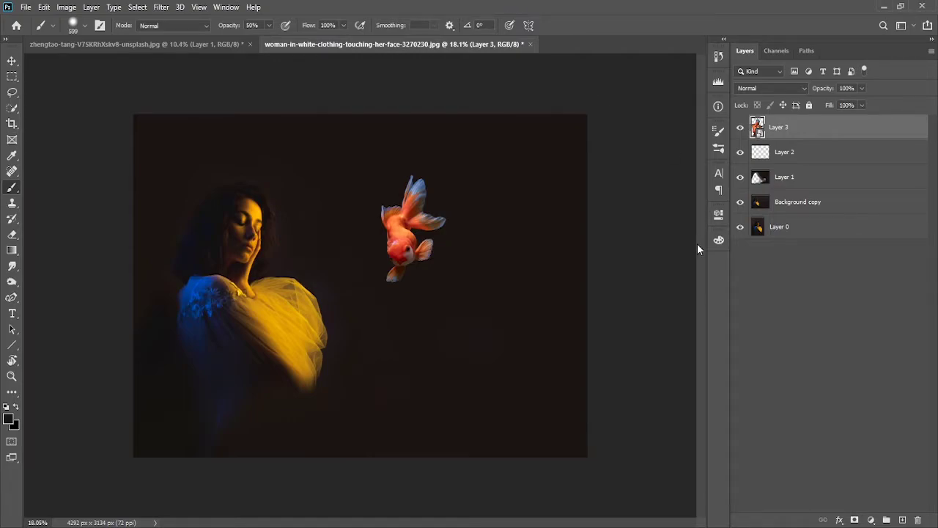
Step: Add a new empty top layer and reduce the brush size to 100
click(904, 519)
scroll(425, 194, up, 2)
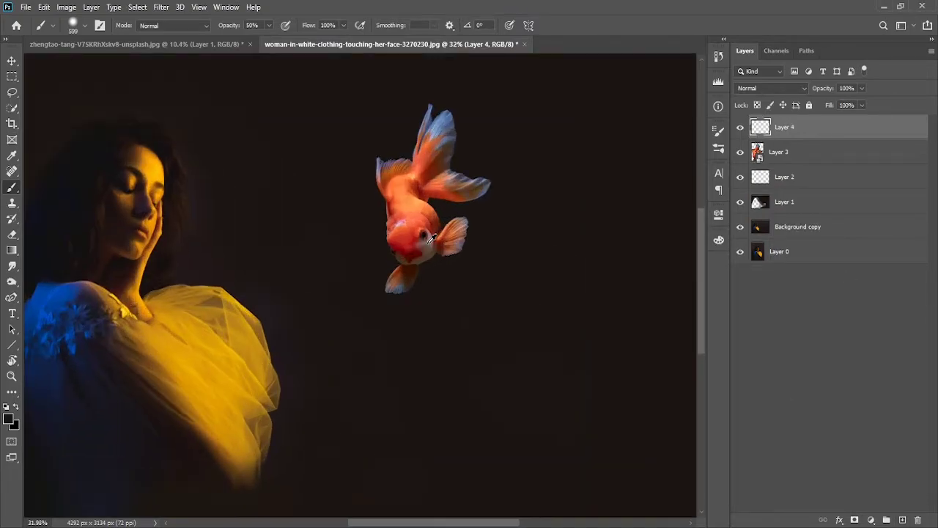
scroll(423, 191, up, 3)
scroll(423, 189, up, 1)
drag(423, 189, 421, 340)
key(bracketleft)
key(bracketleft)
key(bracketleft)
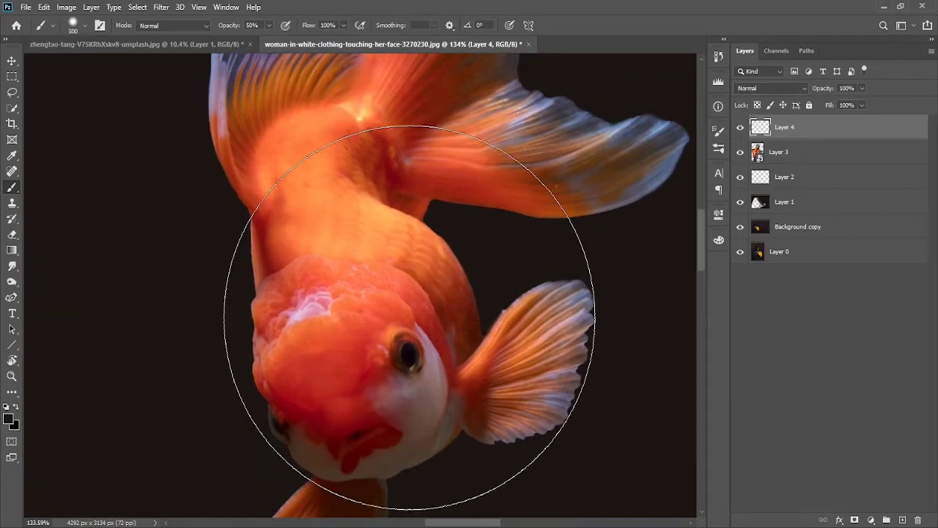
key(bracketleft)
key(bracketleft)
key(bracketleft)
key(ctrl+0)
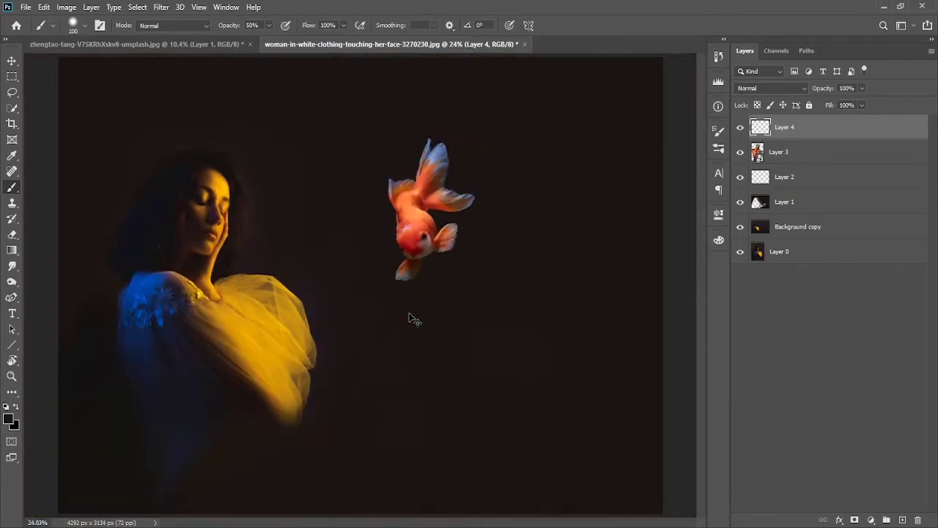
Step: Add a Hue/Saturation adjustment clipped to Layer 3, shifting the goldfish's hue to +30
click(783, 153)
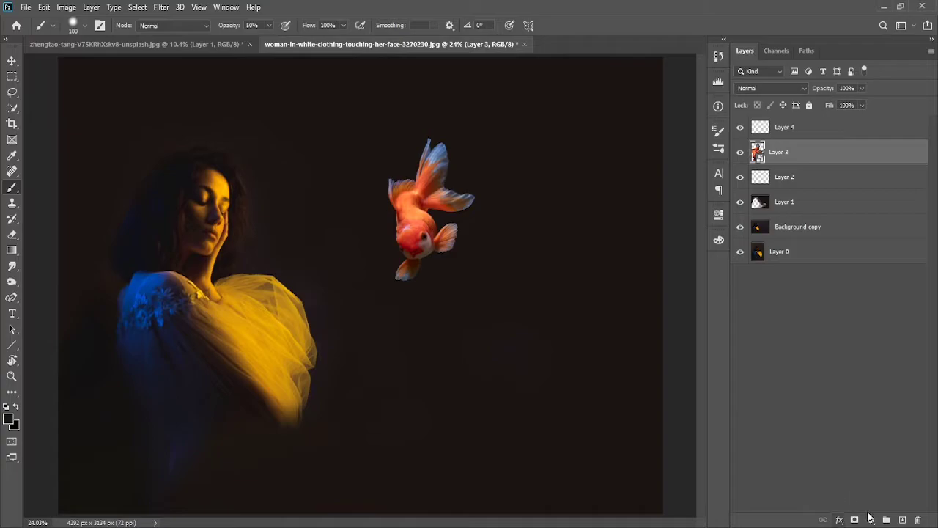
click(870, 519)
click(869, 396)
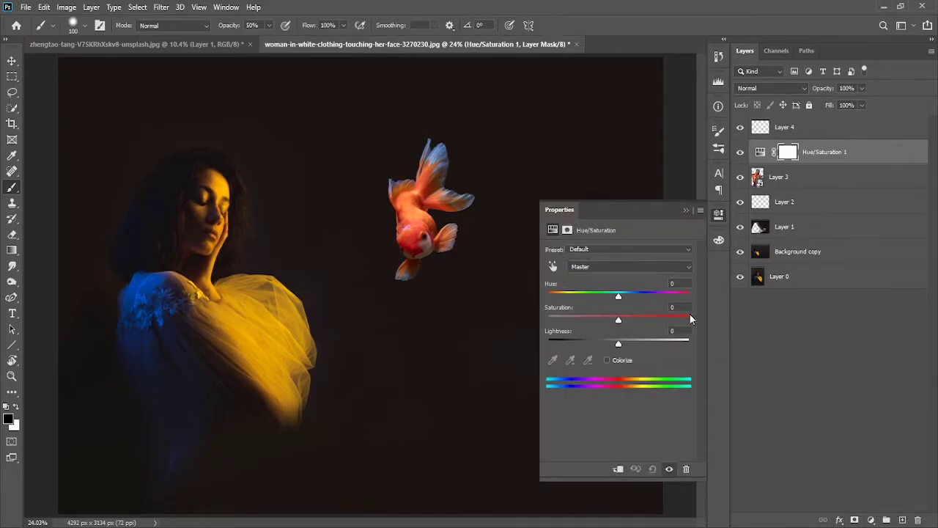
click(618, 468)
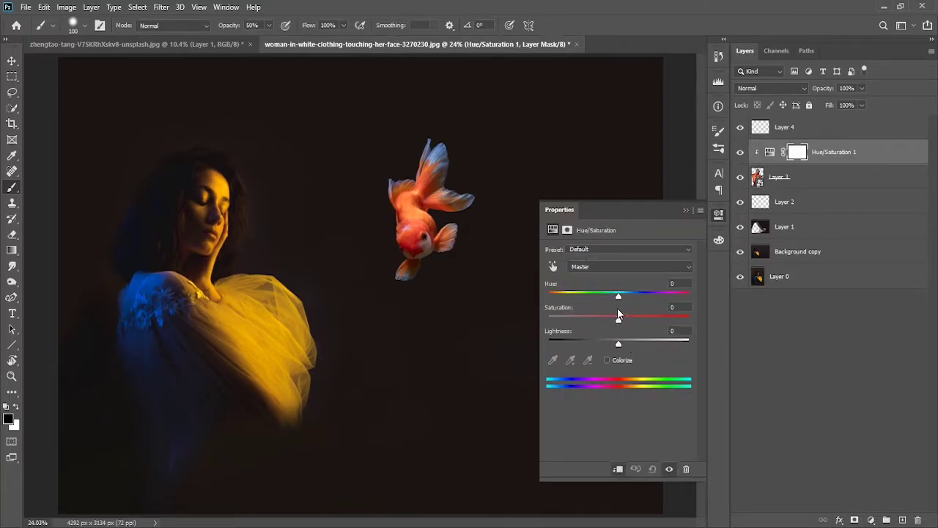
drag(618, 295, 628, 298)
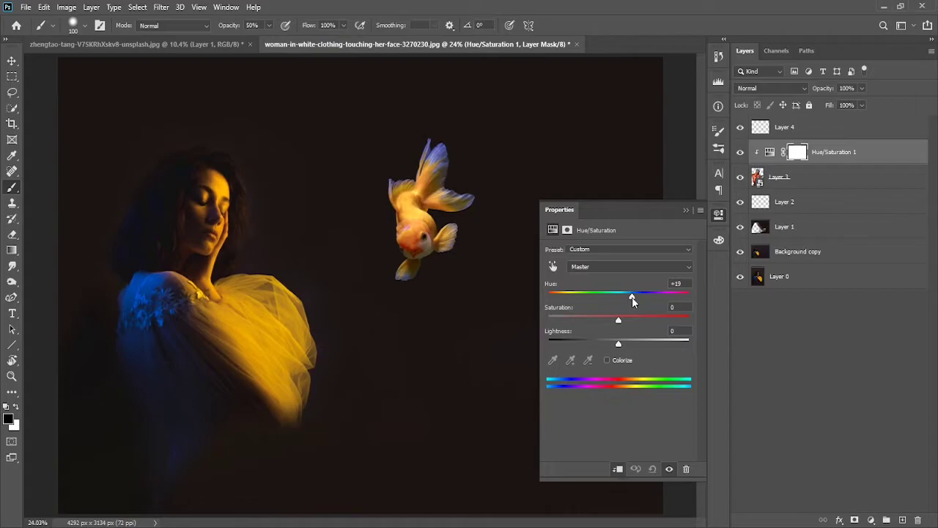
drag(632, 297, 635, 297)
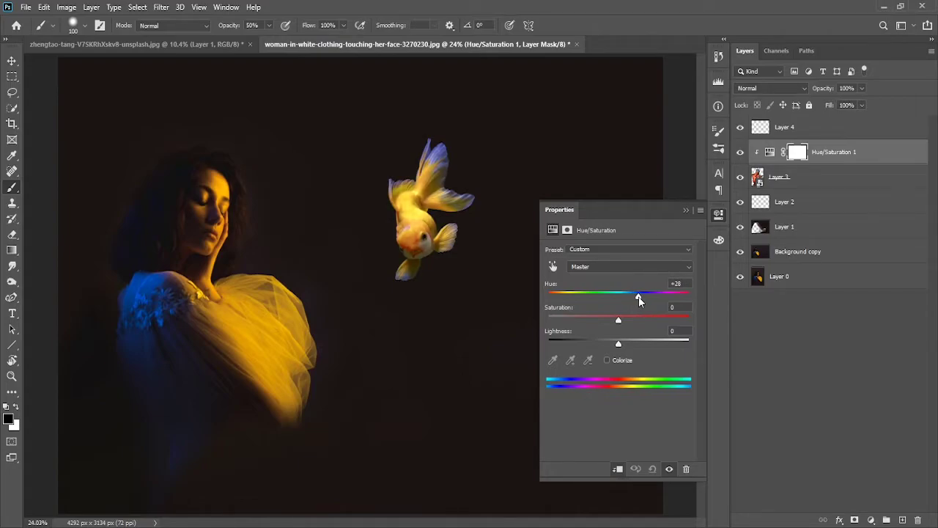
drag(639, 296, 640, 297)
Step: Select the empty Layer 4 and zoom in on the goldfish's tail fin
click(686, 211)
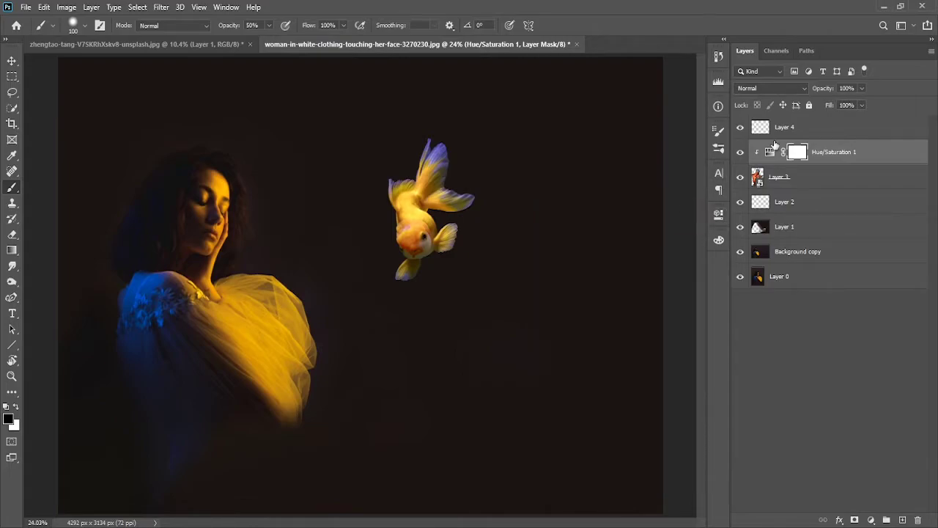
click(766, 126)
scroll(423, 167, up, 3)
scroll(422, 167, up, 3)
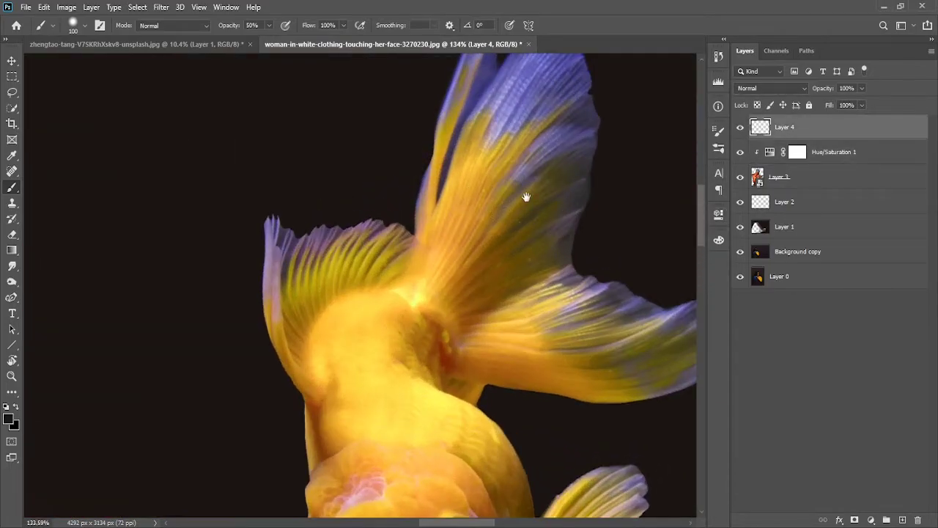
scroll(526, 195, up, 1)
drag(525, 195, 435, 220)
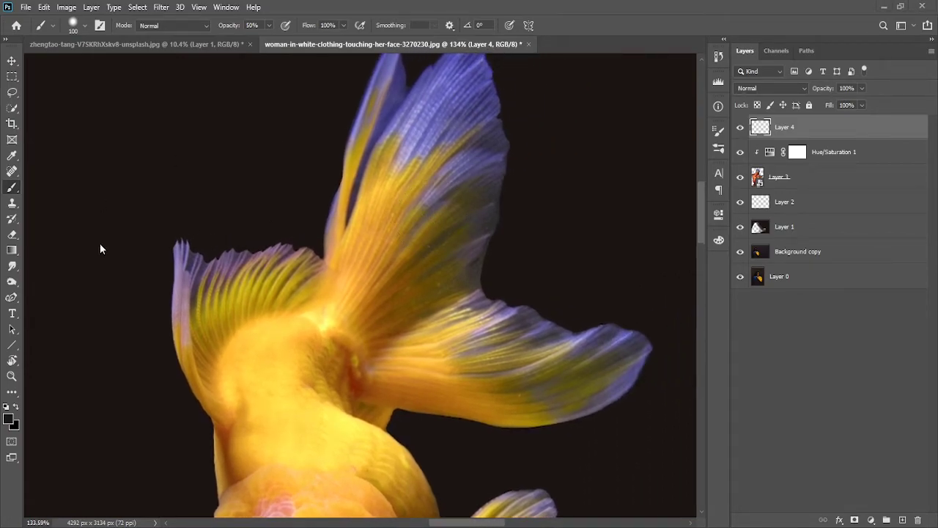
Step: Sample gold from the fin and paint it over the purple upper fin at 45 px, 100% opacity
key(bracketleft)
key(bracketleft)
key(bracketleft)
key(bracketleft)
key(bracketleft)
scroll(409, 189, up, 2)
alt+click(405, 203)
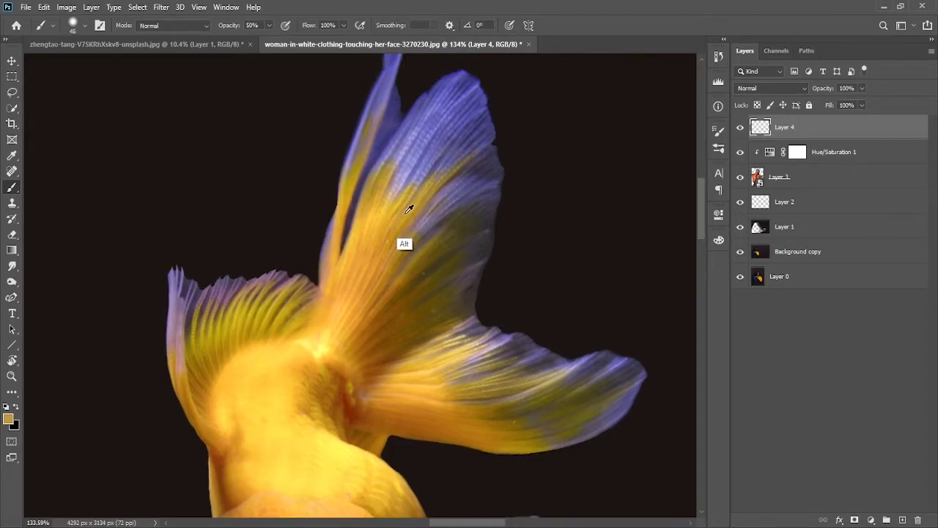
scroll(404, 213, up, 2)
mouse_move(404, 230)
mouse_down()
mouse_move(430, 188)
mouse_move(388, 224)
mouse_move(403, 191)
mouse_move(394, 197)
mouse_up()
key(0)
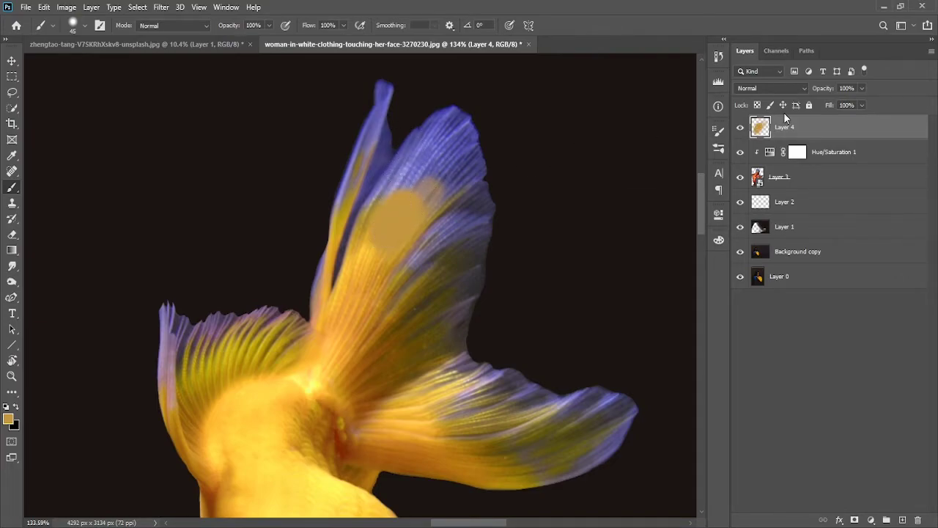
click(773, 88)
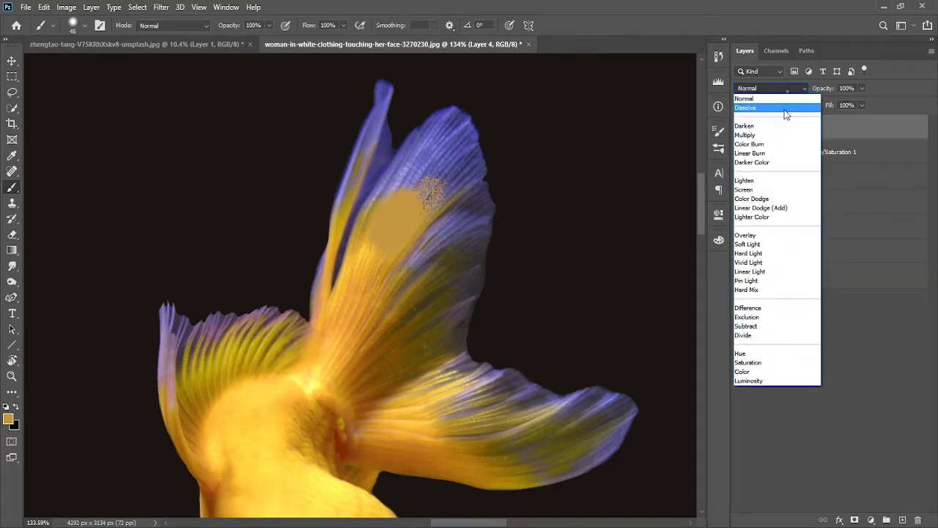
Step: Set Layer 4 to Color mode and paint the blue upper fin gold and olive with a 25 px brush
click(748, 371)
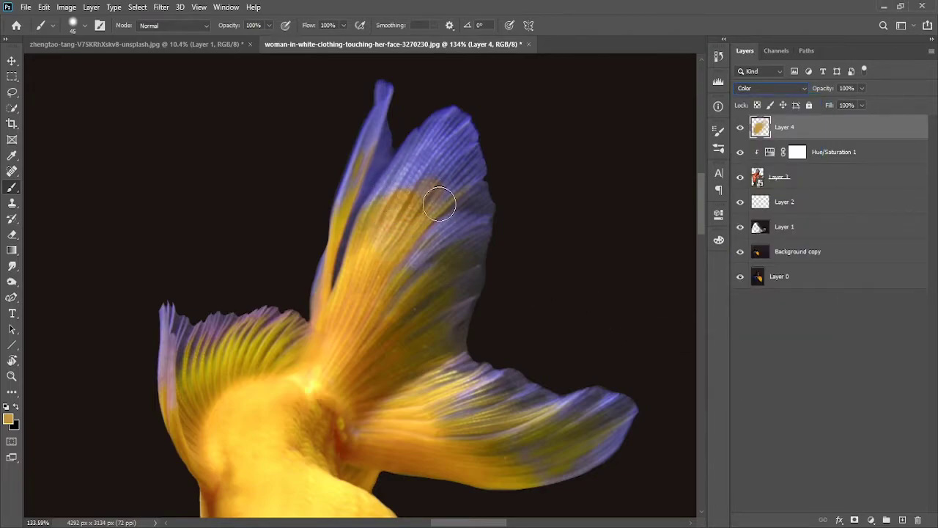
key(bracketleft)
key(bracketleft)
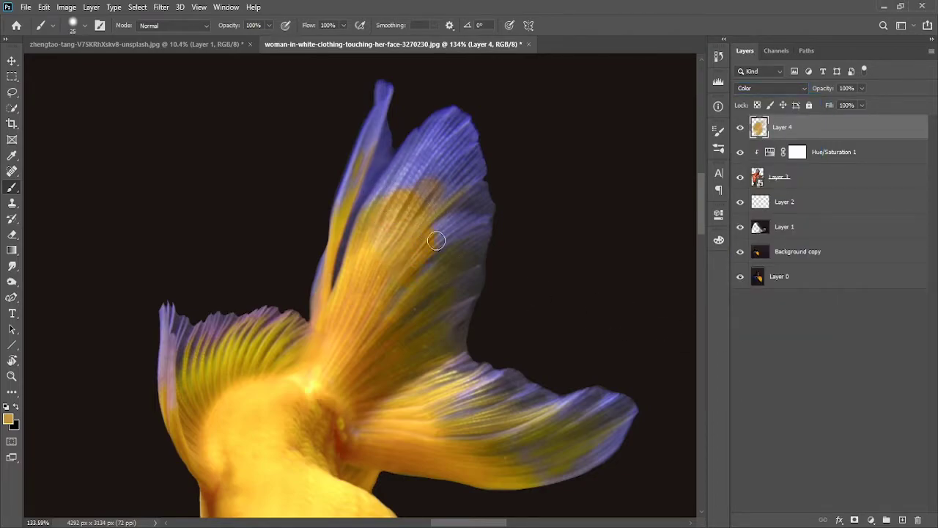
drag(436, 239, 426, 213)
mouse_move(425, 244)
mouse_down()
mouse_move(376, 215)
mouse_move(449, 196)
mouse_move(479, 164)
mouse_move(456, 126)
mouse_move(429, 131)
mouse_move(456, 115)
mouse_move(461, 122)
mouse_move(446, 115)
mouse_move(461, 134)
mouse_up()
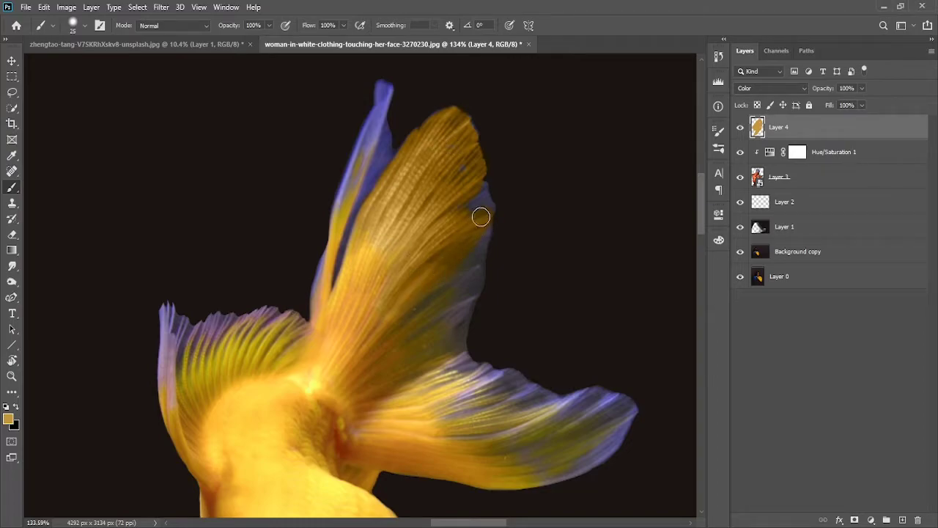
alt+click(446, 296)
drag(465, 274, 484, 198)
Step: Sample golden-yellow tones and paint the purplish tail fin and its purple-blue tip golden
scroll(437, 205, down, 1)
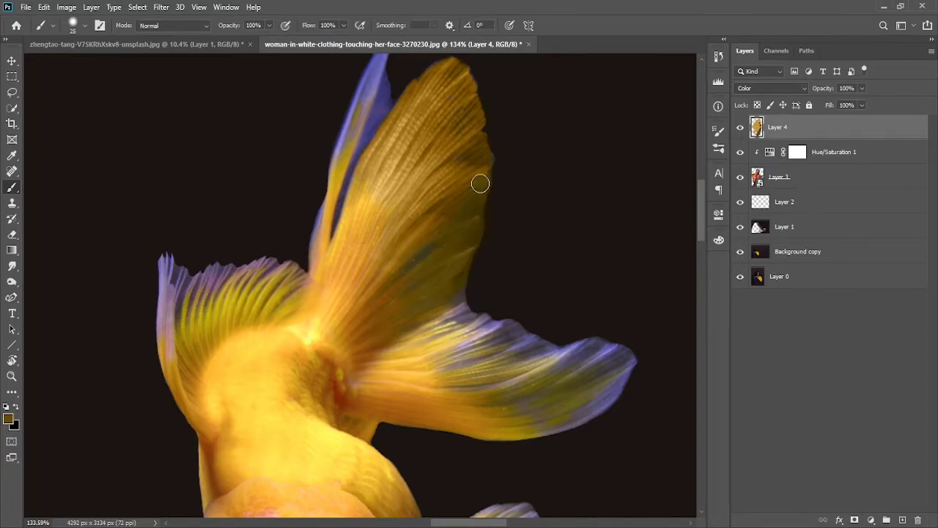
drag(419, 285, 412, 264)
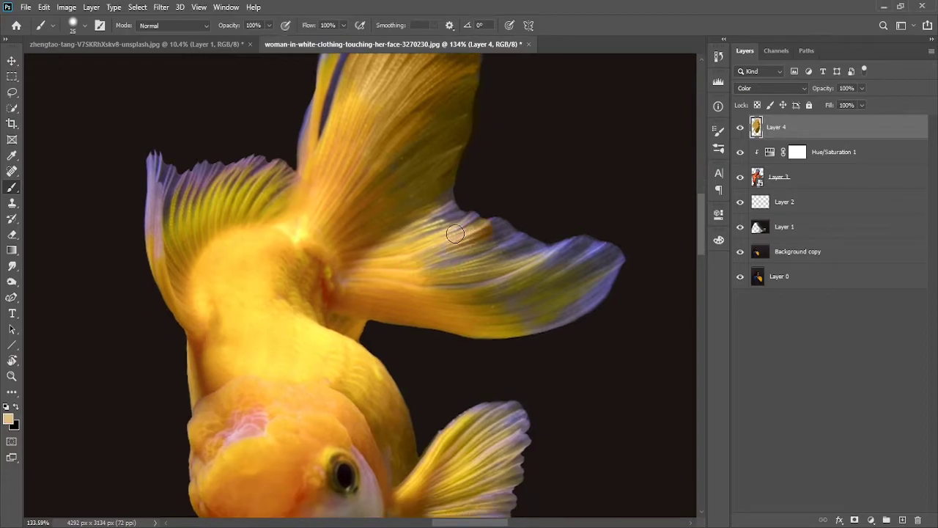
alt+click(429, 232)
drag(452, 242, 438, 224)
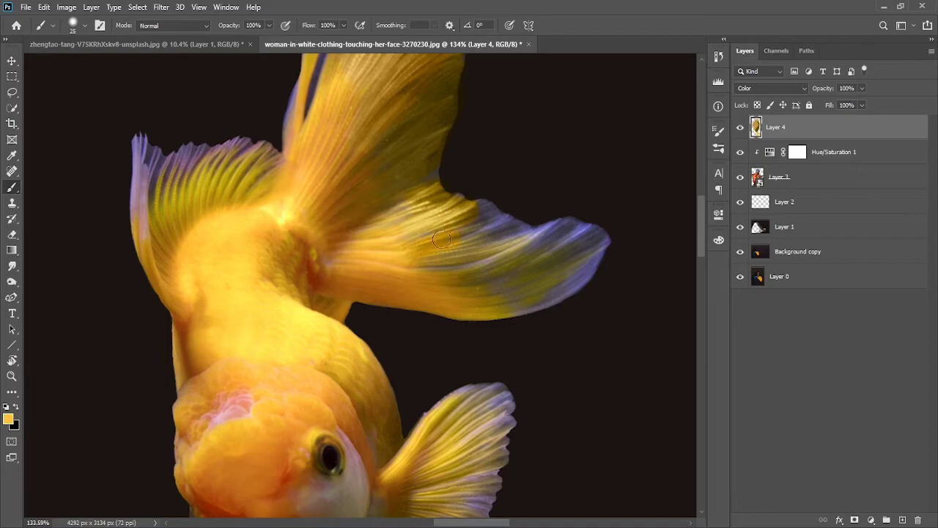
alt+click(399, 263)
alt+click(450, 253)
mouse_move(445, 246)
mouse_down()
mouse_move(478, 205)
mouse_move(515, 227)
mouse_move(466, 202)
mouse_up()
drag(476, 304, 462, 272)
click(573, 250)
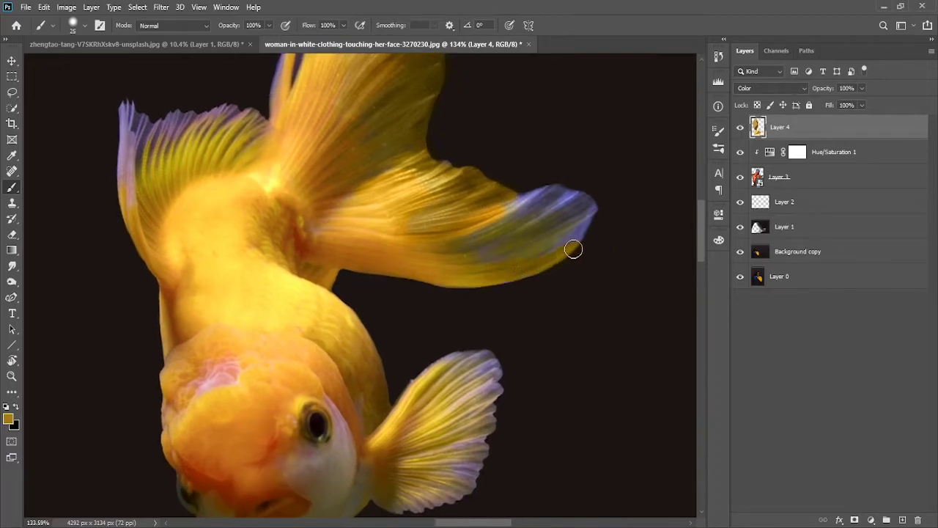
alt+click(515, 211)
mouse_move(543, 199)
mouse_down()
mouse_move(587, 226)
mouse_move(586, 203)
mouse_move(572, 212)
mouse_move(569, 190)
mouse_up()
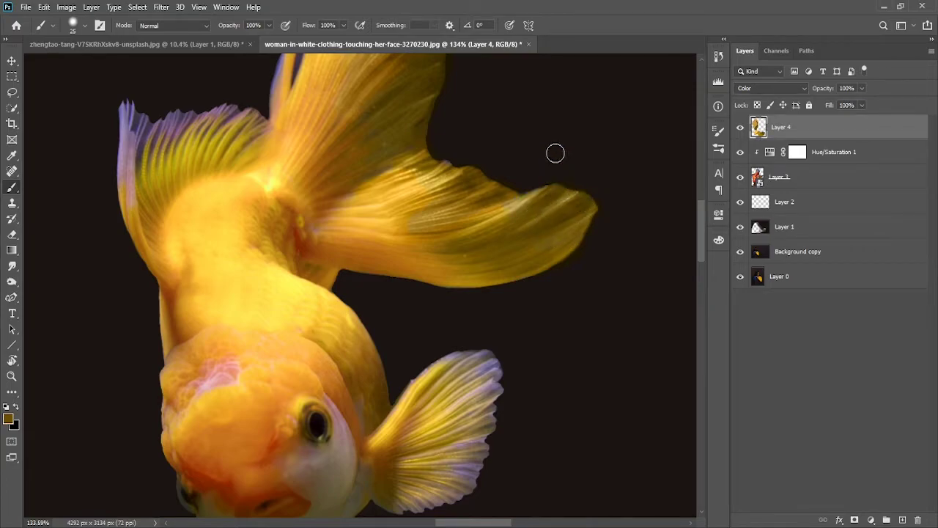
Step: Open a second window of the composite and paint the side fin's purple edge yellow
click(228, 7)
mouse_move(242, 21)
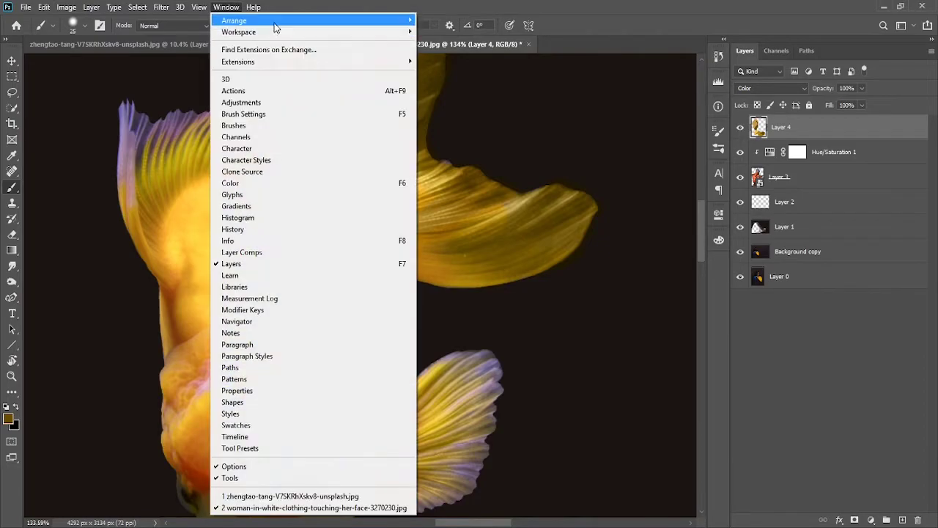
click(620, 247)
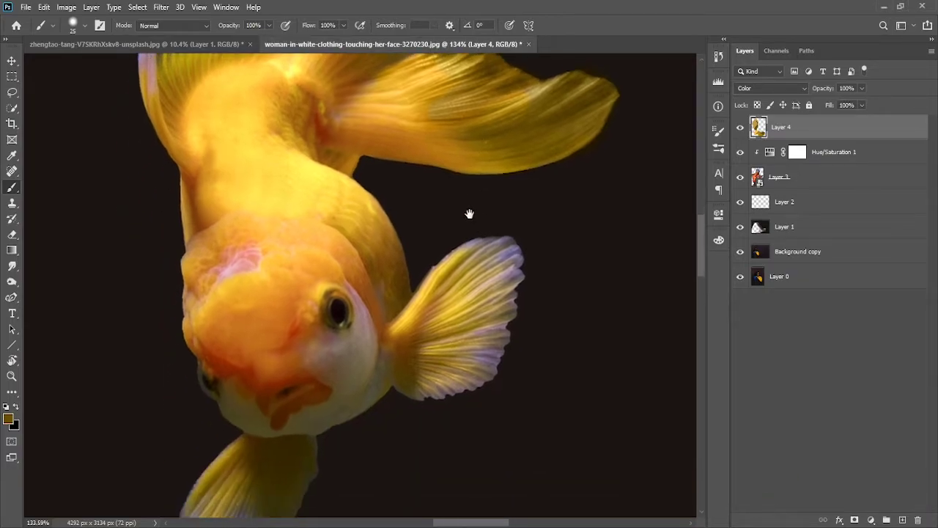
alt+click(475, 271)
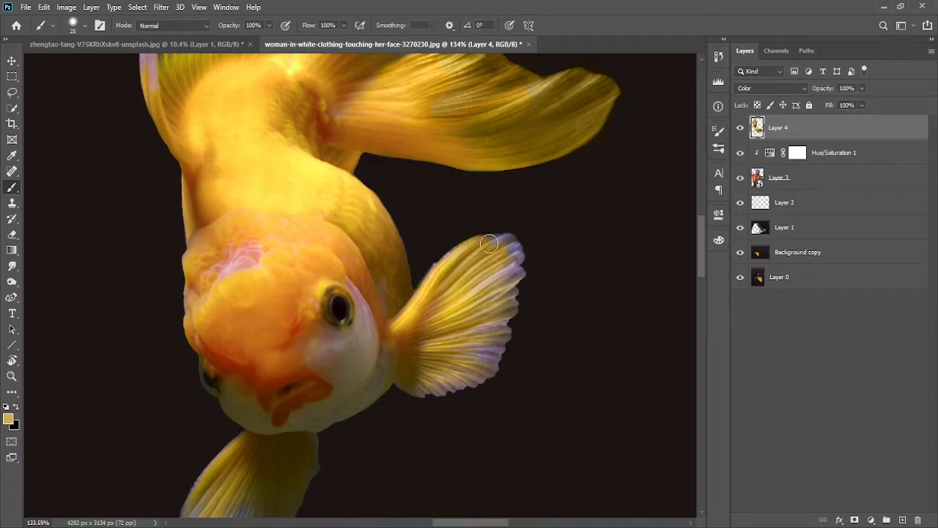
drag(503, 253, 500, 319)
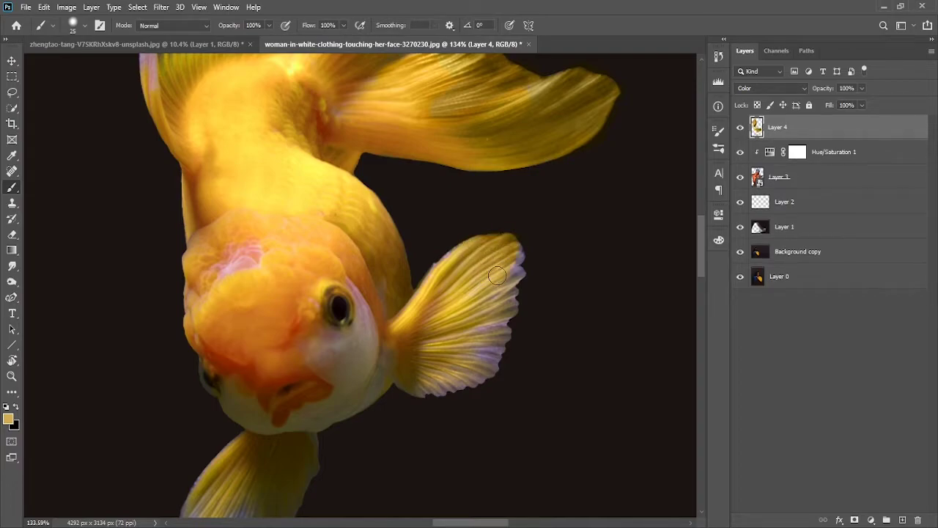
alt+click(473, 351)
mouse_move(480, 354)
mouse_down()
mouse_move(489, 359)
mouse_move(433, 392)
mouse_move(410, 386)
mouse_move(488, 372)
mouse_up()
Step: Paint the purple edge and bottom of the lower fin beneath the head yellow-gold
mouse_move(520, 254)
mouse_down()
mouse_move(538, 268)
mouse_move(488, 278)
mouse_move(514, 233)
mouse_up()
key(ctrl+shift+z)
key(ctrl+z)
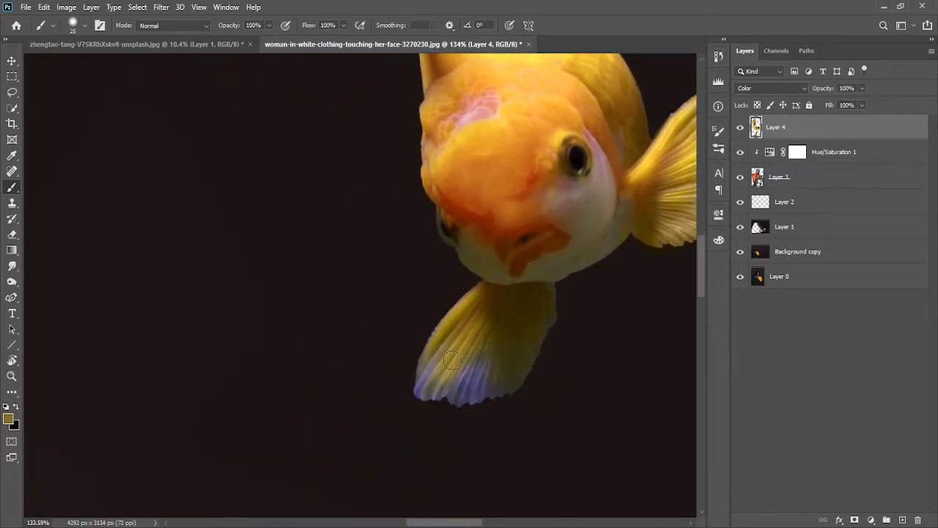
mouse_move(442, 341)
mouse_down()
mouse_move(419, 377)
mouse_move(440, 394)
mouse_up()
mouse_move(474, 355)
mouse_down()
mouse_move(486, 356)
mouse_move(485, 381)
mouse_move(518, 367)
mouse_up()
mouse_move(497, 281)
mouse_down()
mouse_move(455, 316)
mouse_move(452, 352)
mouse_move(460, 342)
mouse_up()
Step: Paint the blue upper fin tip and purple strips on the left fins golden-yellow
alt+click(488, 202)
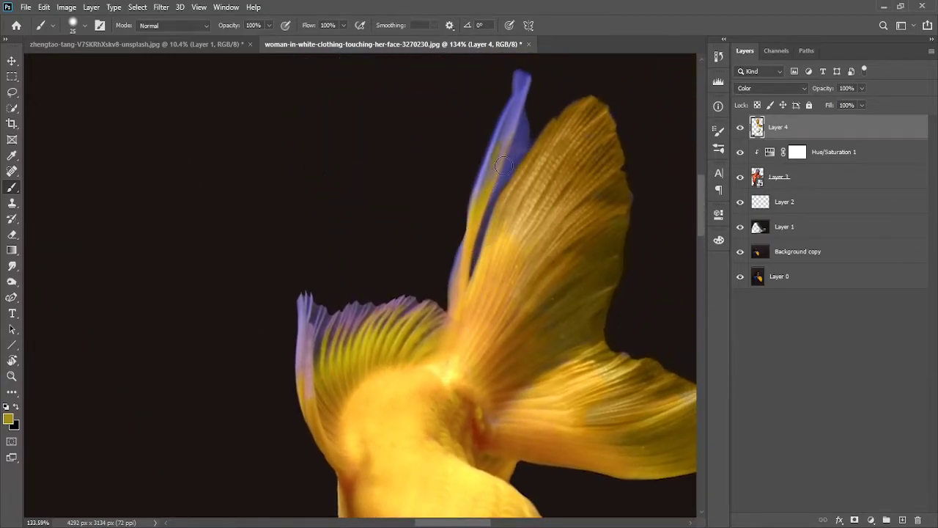
mouse_move(504, 136)
mouse_down()
mouse_move(519, 103)
mouse_move(495, 197)
mouse_up()
scroll(463, 257, down, 2)
scroll(452, 293, down, 3)
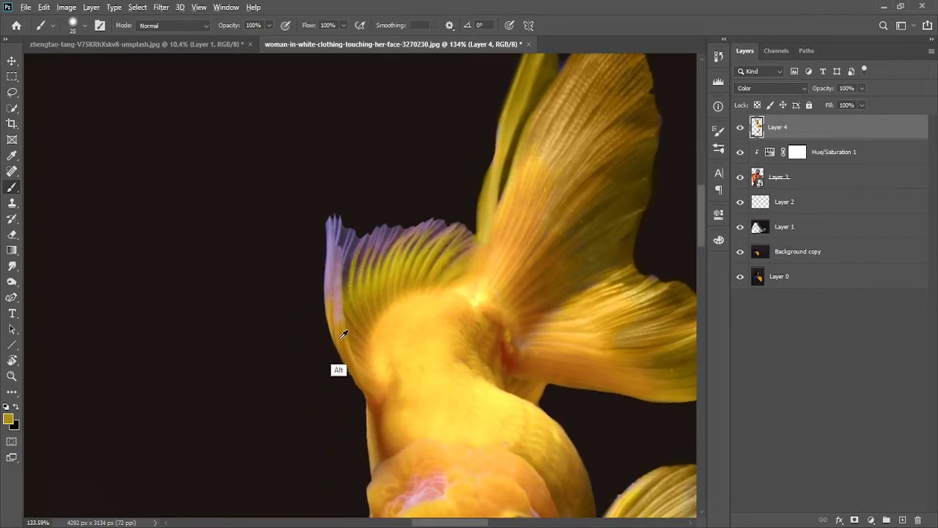
drag(332, 295, 337, 323)
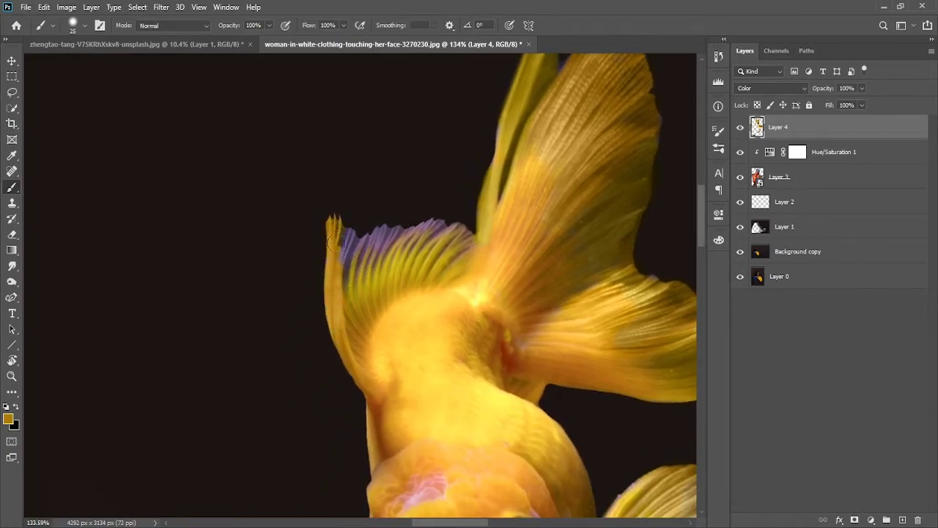
drag(349, 252, 355, 280)
Step: Pan over the fish's body to check the colouring, then fit the whole composition on screen
scroll(379, 246, down, 3)
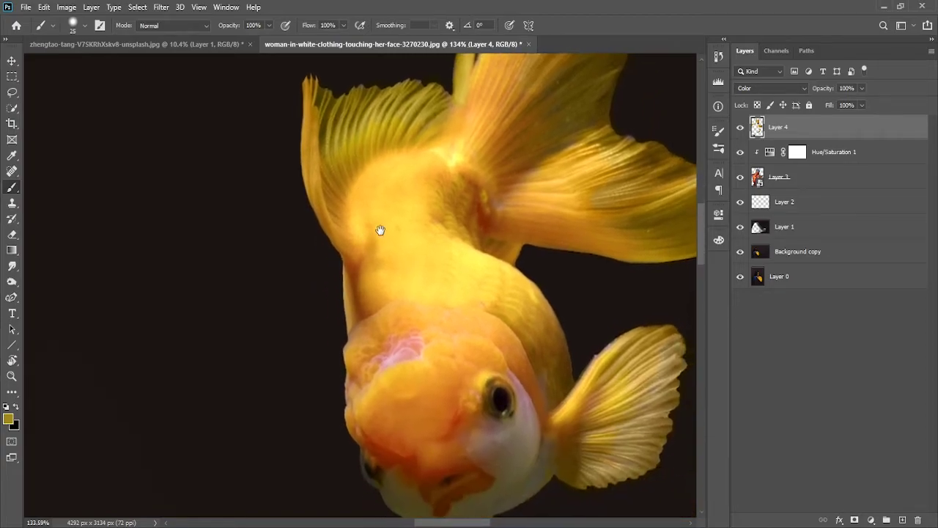
scroll(374, 231, right, 5)
drag(338, 247, 360, 221)
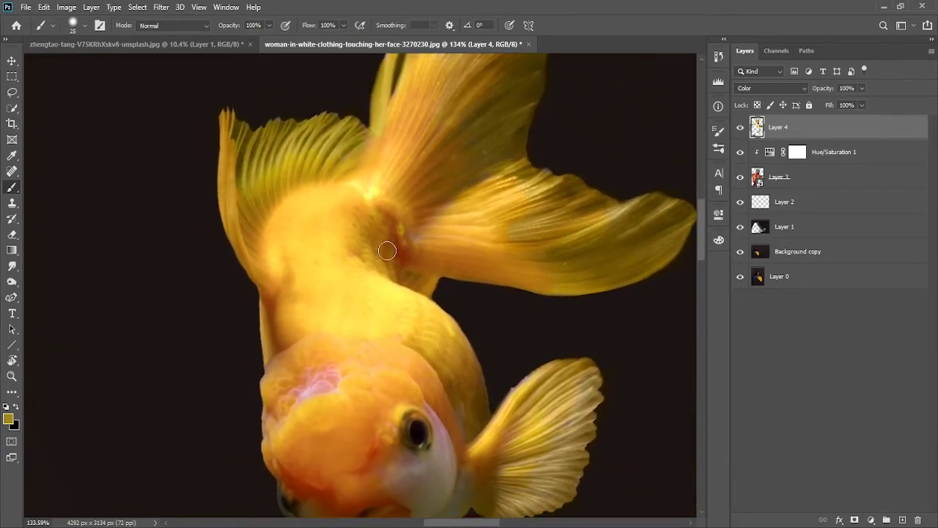
scroll(382, 264, down, 10)
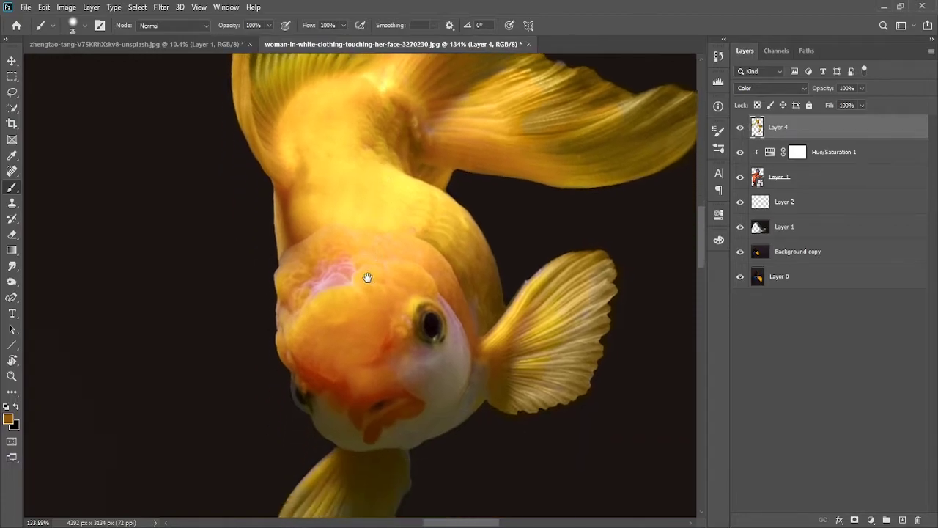
scroll(363, 207, up, 4)
scroll(360, 252, up, 4)
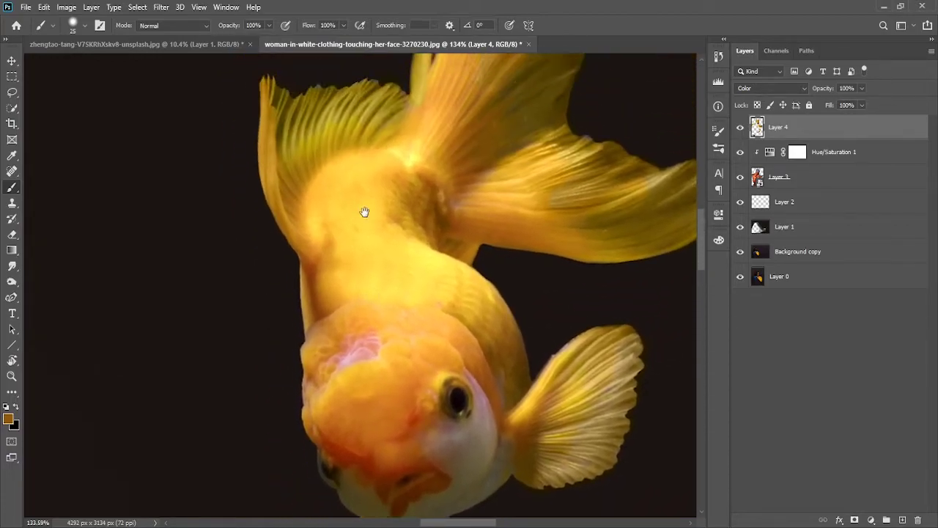
scroll(364, 212, up, 4)
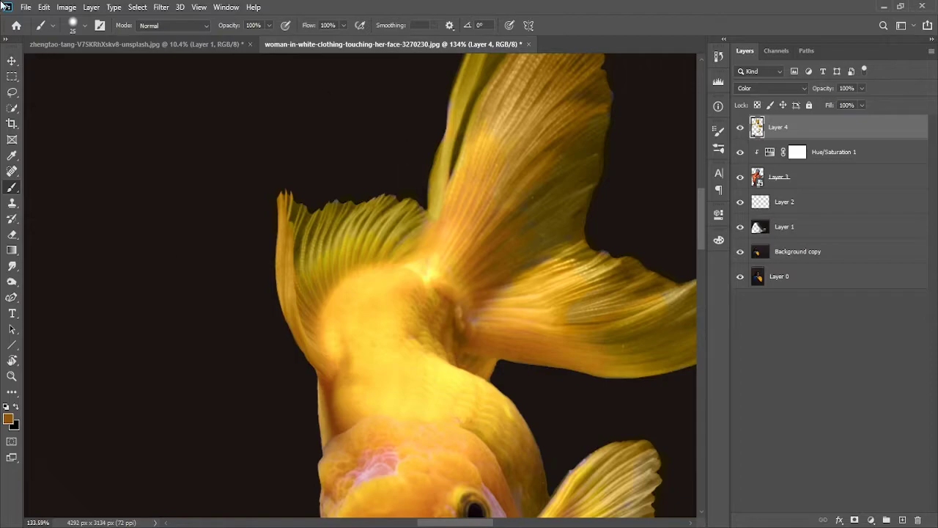
key(ctrl+0)
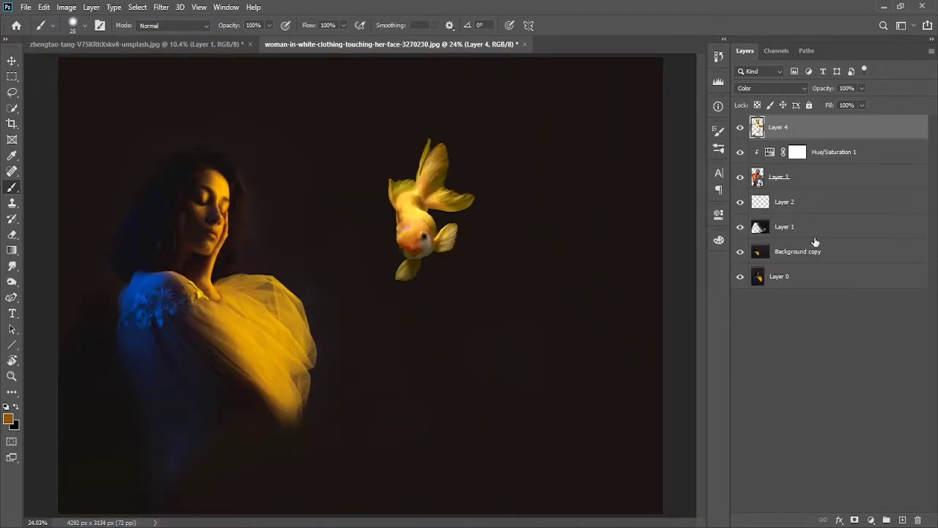
Step: Deepen the goldfish's shadows with Levels, raising the black input to 51
key(ctrl+l)
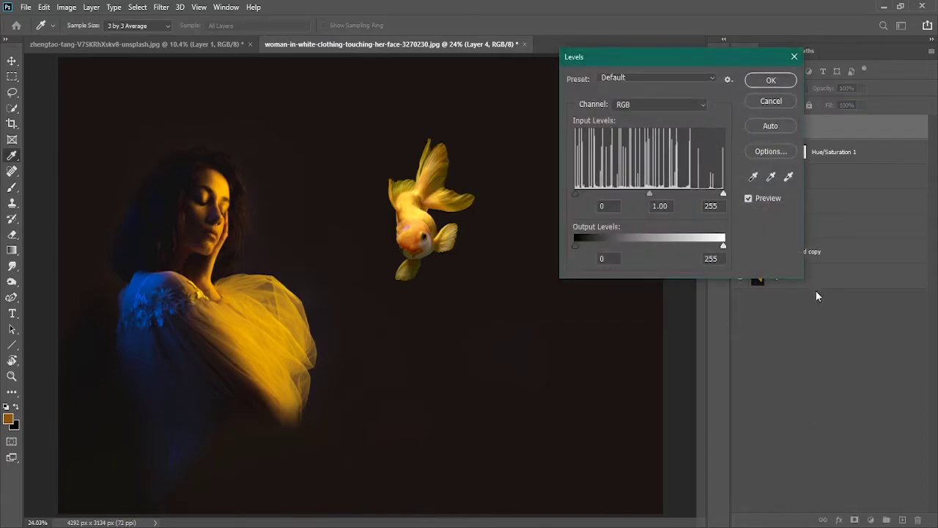
mouse_move(575, 192)
mouse_down()
mouse_move(605, 193)
mouse_move(531, 198)
mouse_up()
click(659, 206)
click(770, 80)
Step: Add a Brightness/Contrast adjustment layer above the fish
key(b)
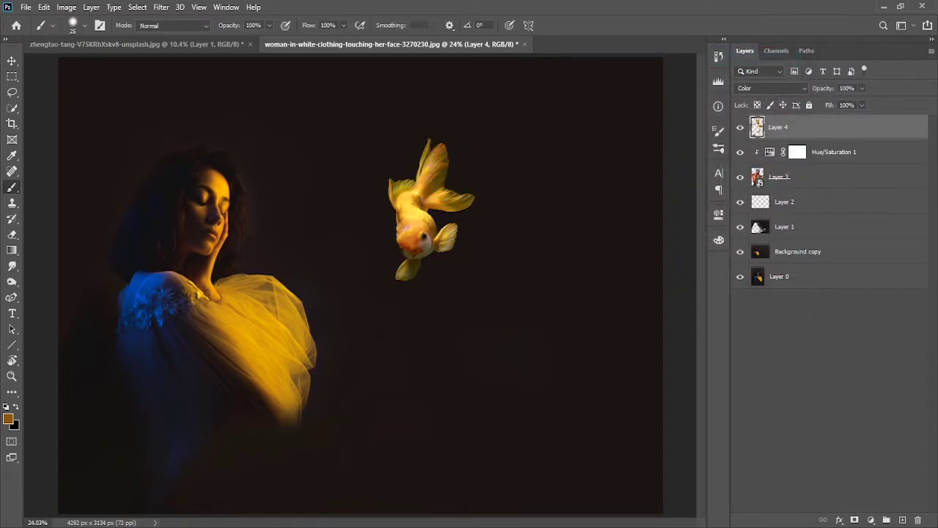
click(872, 520)
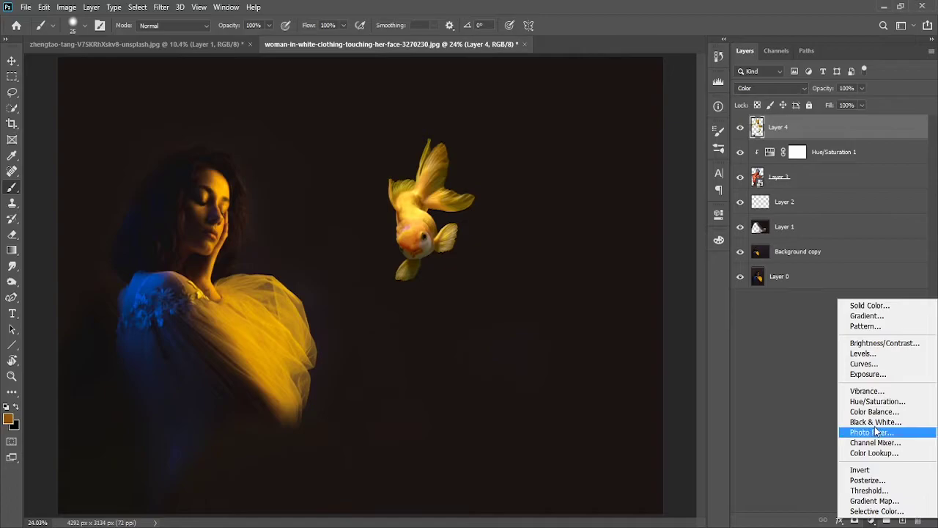
click(886, 346)
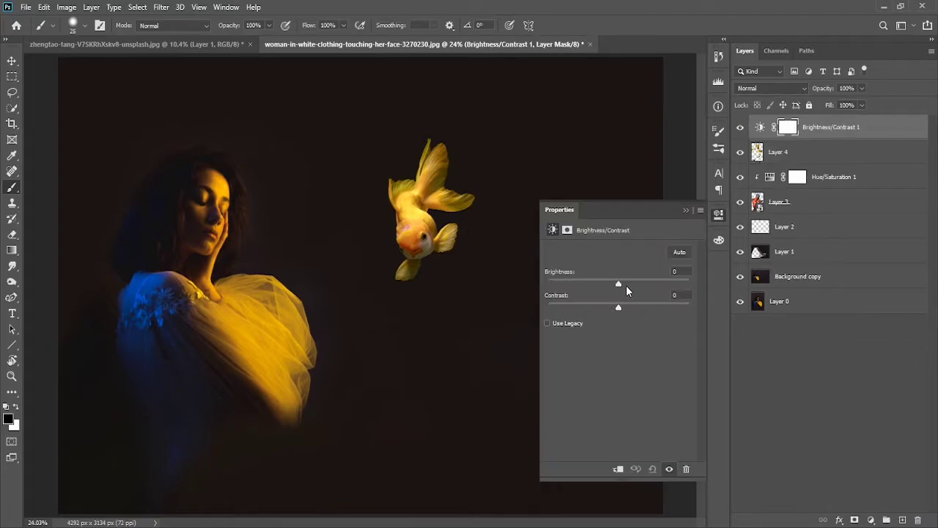
Step: Clip Brightness/Contrast 1 to the goldfish layer with brightness at 89
click(618, 470)
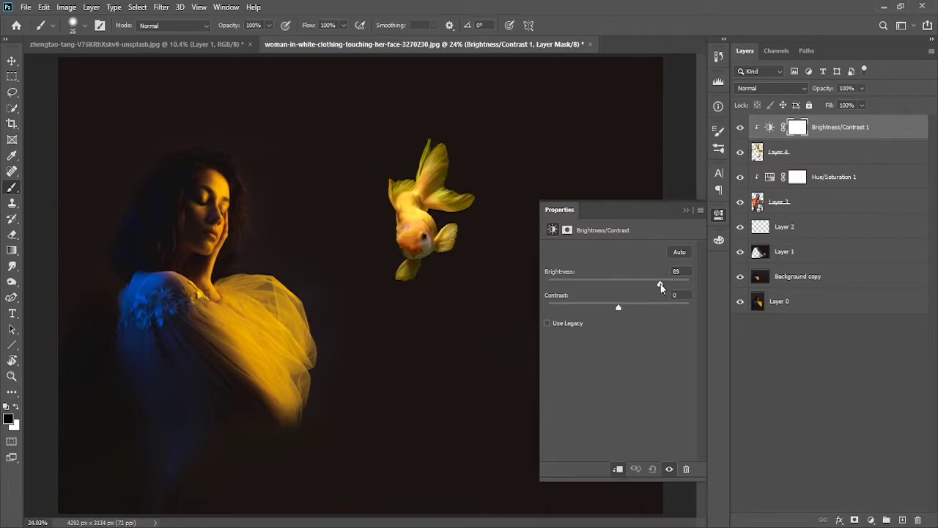
click(686, 210)
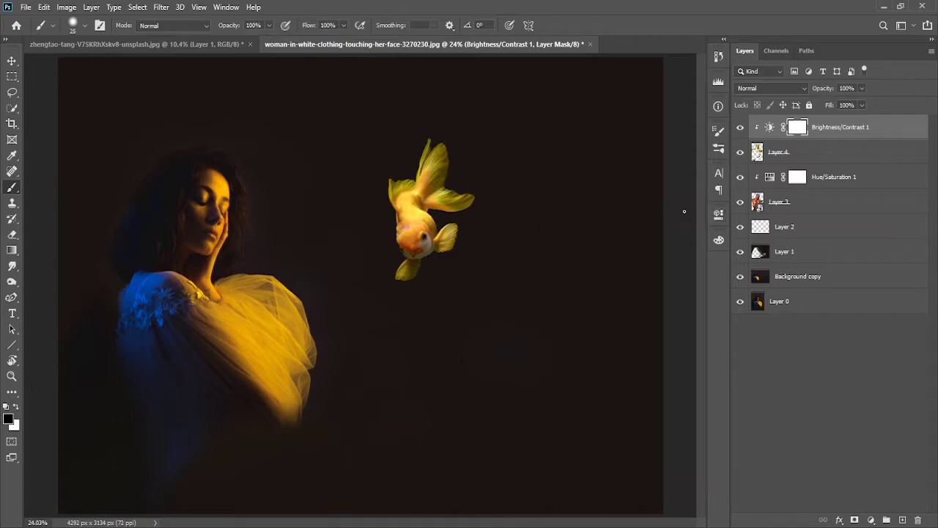
Step: Add a new Layer 5 set to the Linear Dodge (Add) blend mode
click(903, 520)
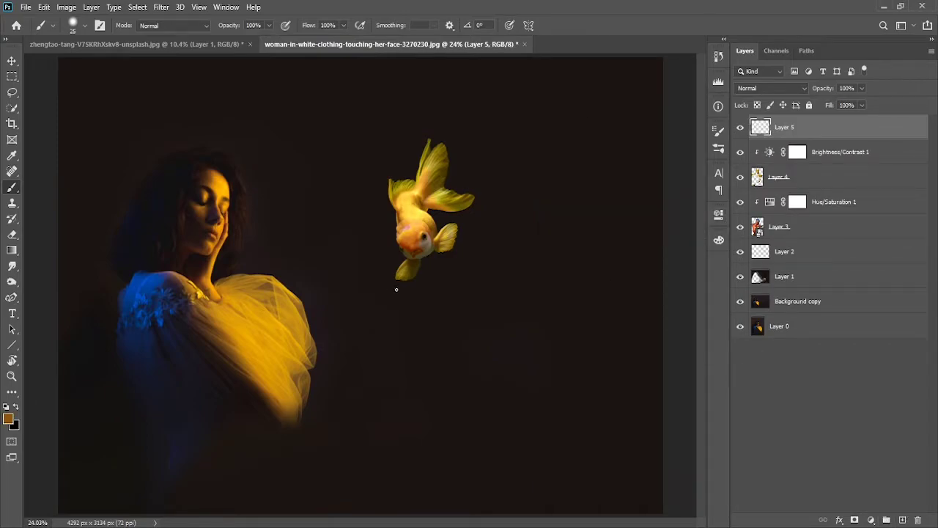
click(785, 89)
click(775, 210)
click(768, 373)
click(770, 129)
Step: Paint a soft golden glow over the fish with a fish-sized brush
drag(399, 177, 438, 182)
right_click(547, 158)
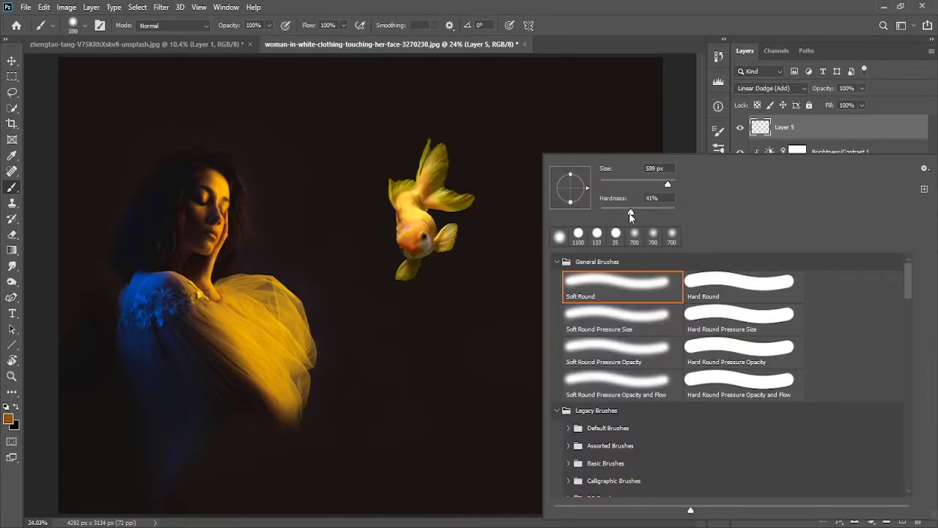
click(647, 53)
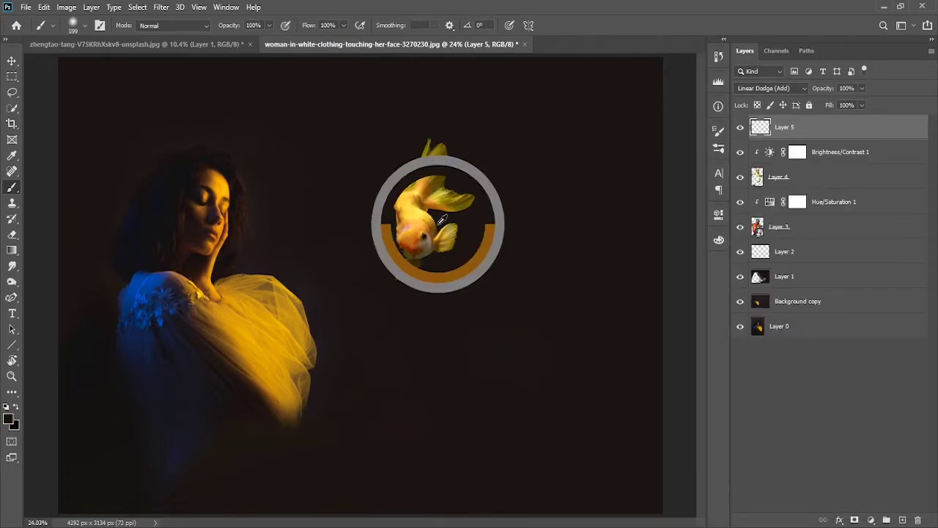
drag(430, 220, 437, 217)
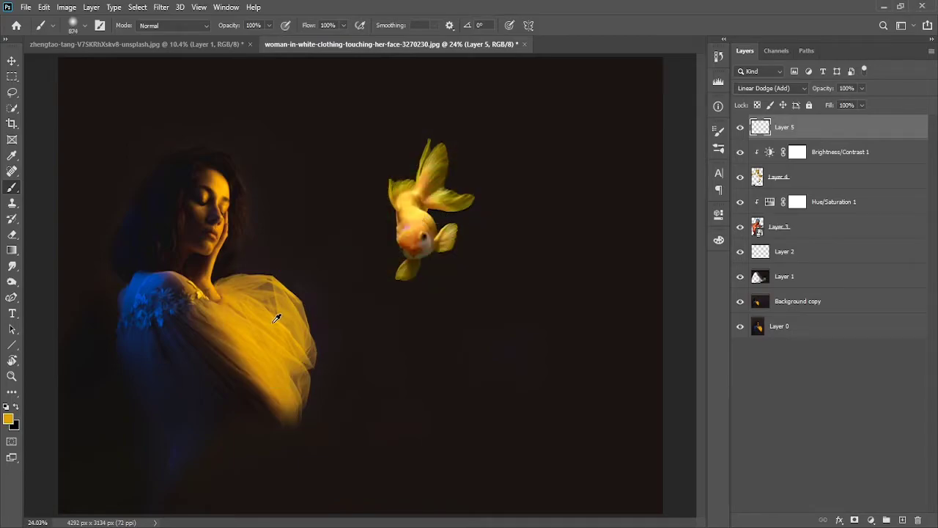
click(8, 419)
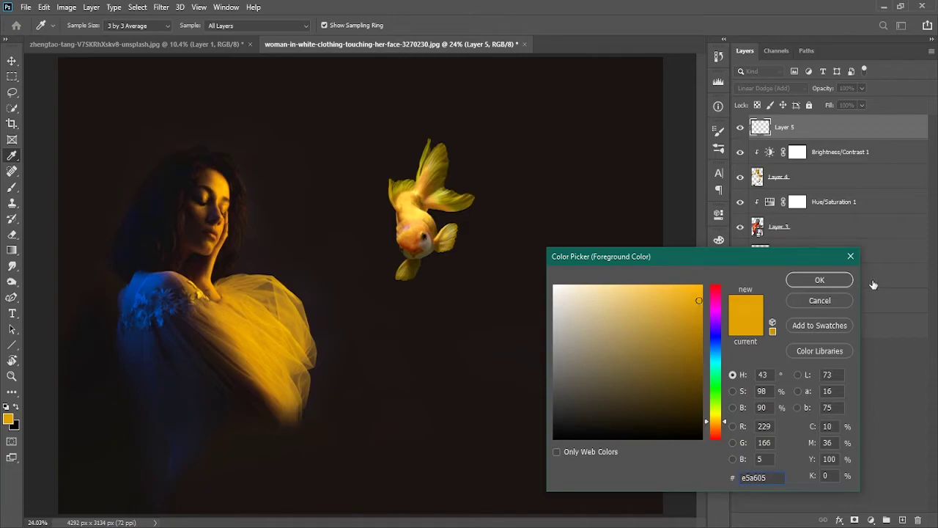
click(848, 285)
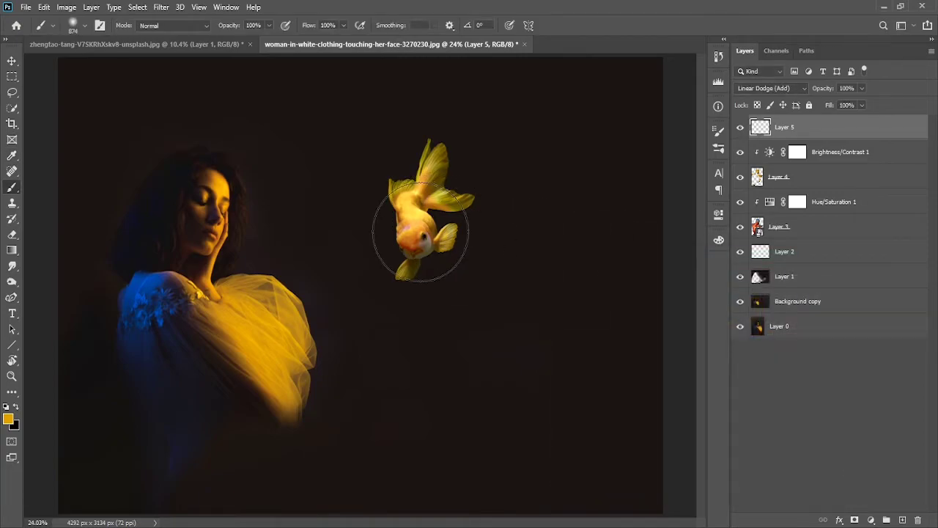
click(420, 232)
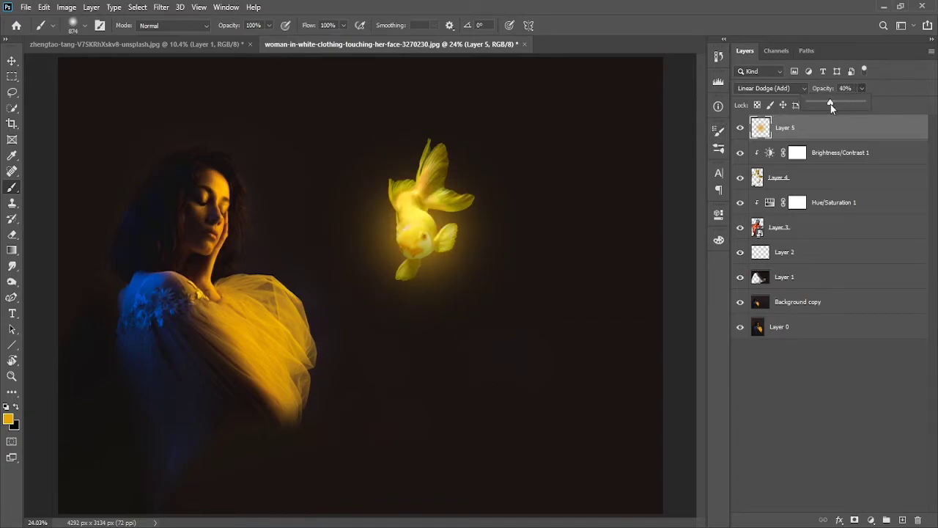
Step: Lower the glow layer's opacity to 40% and move it to the top of the stack
drag(843, 102, 831, 105)
drag(400, 180, 437, 220)
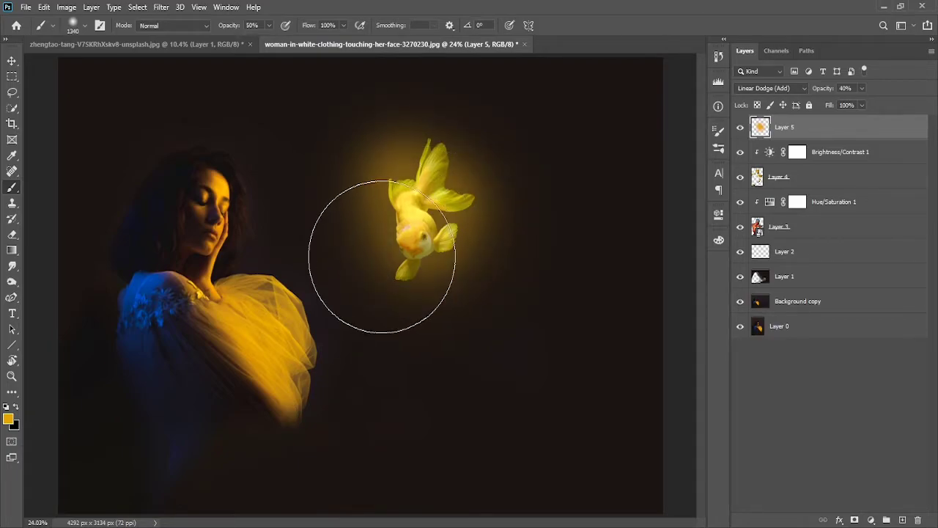
drag(839, 130, 827, 209)
key(ctrl+z)
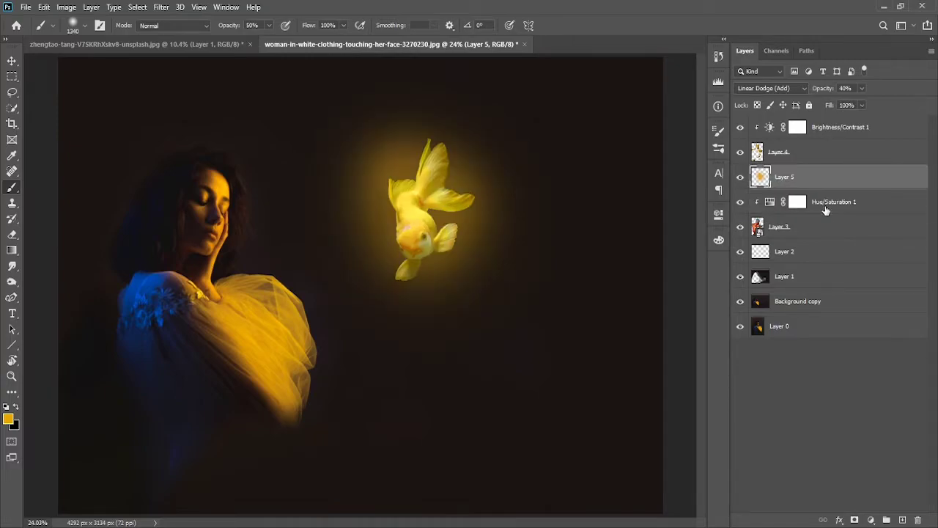
drag(848, 197, 843, 121)
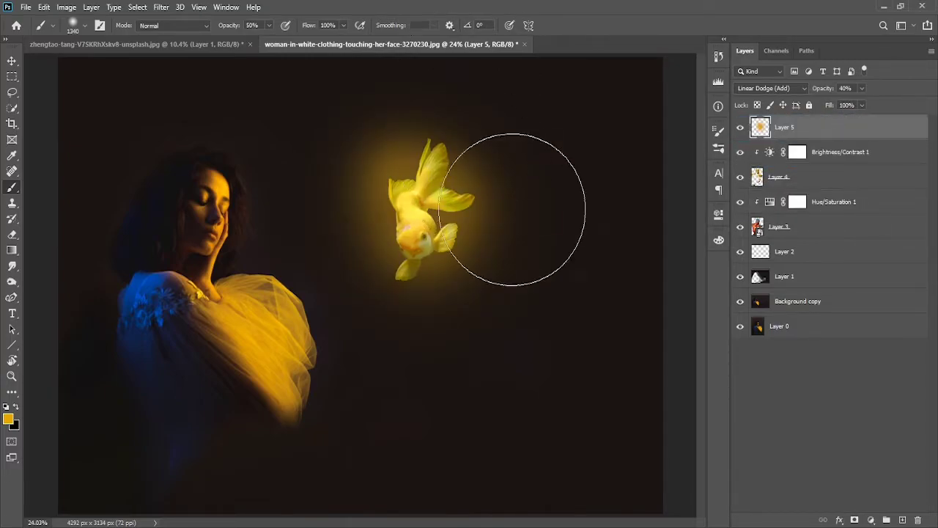
Step: Mask Layer 5 and paint black over the goldfish's body with a smaller brush
click(854, 520)
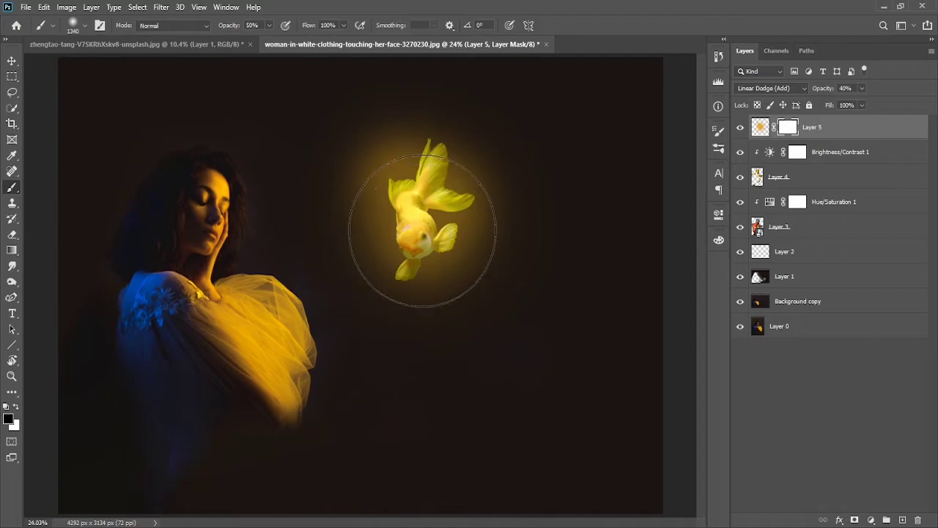
key(bracketleft)
key(bracketleft)
key(bracketleft)
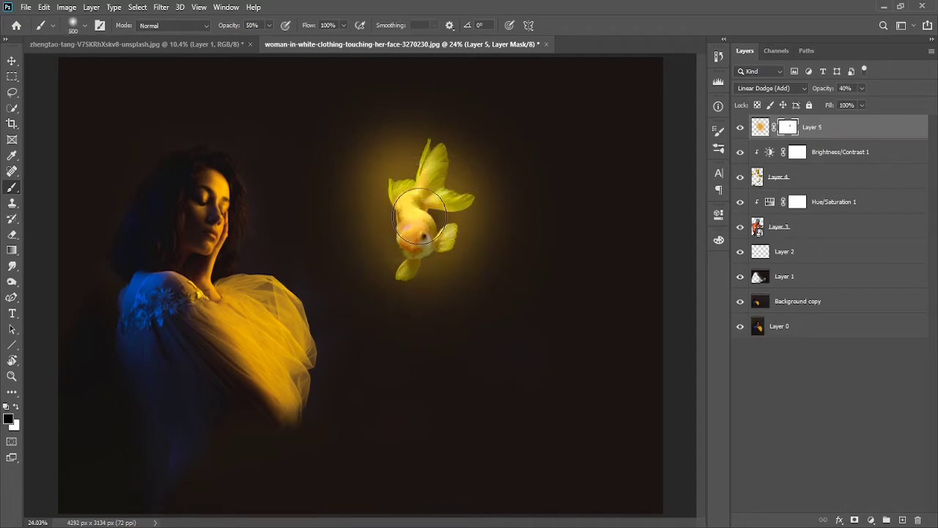
mouse_move(414, 209)
mouse_down()
mouse_move(416, 233)
mouse_move(423, 224)
mouse_move(411, 189)
mouse_up()
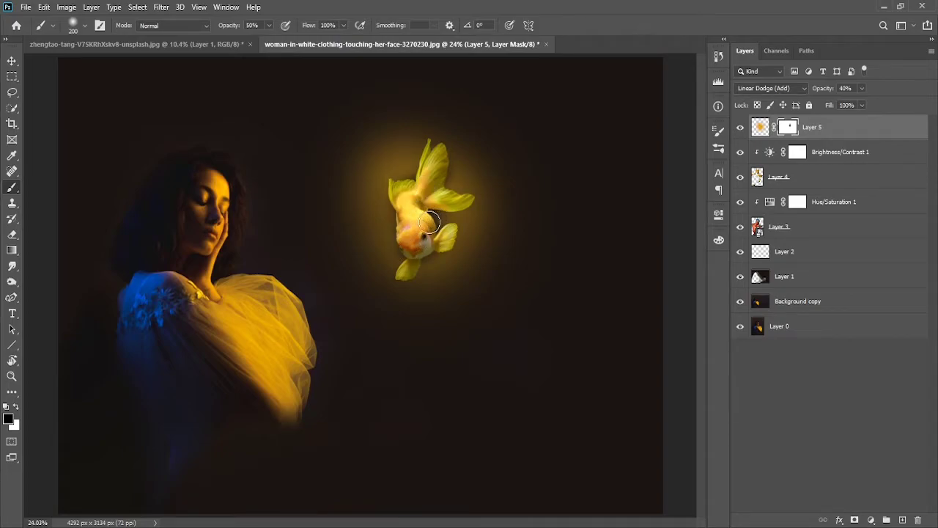
scroll(426, 221, up, 5)
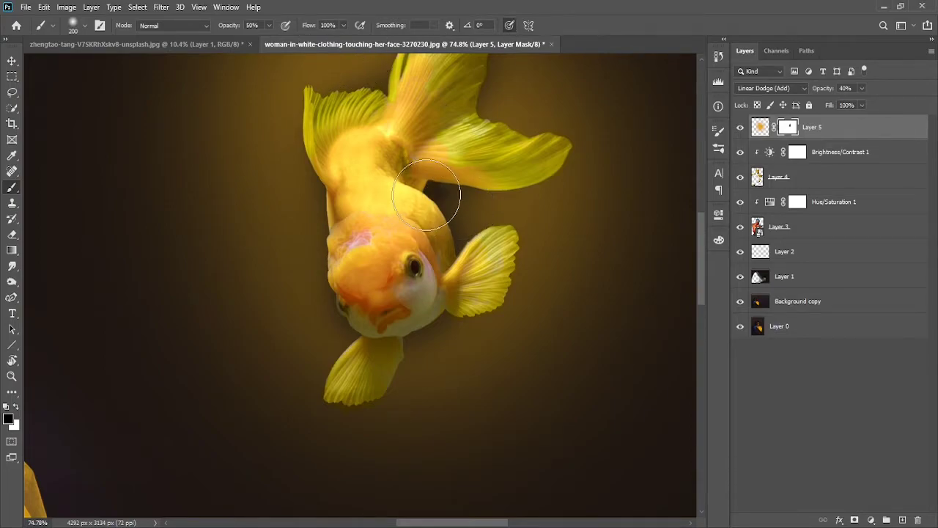
mouse_move(426, 194)
mouse_down()
mouse_move(453, 221)
mouse_move(465, 202)
mouse_up()
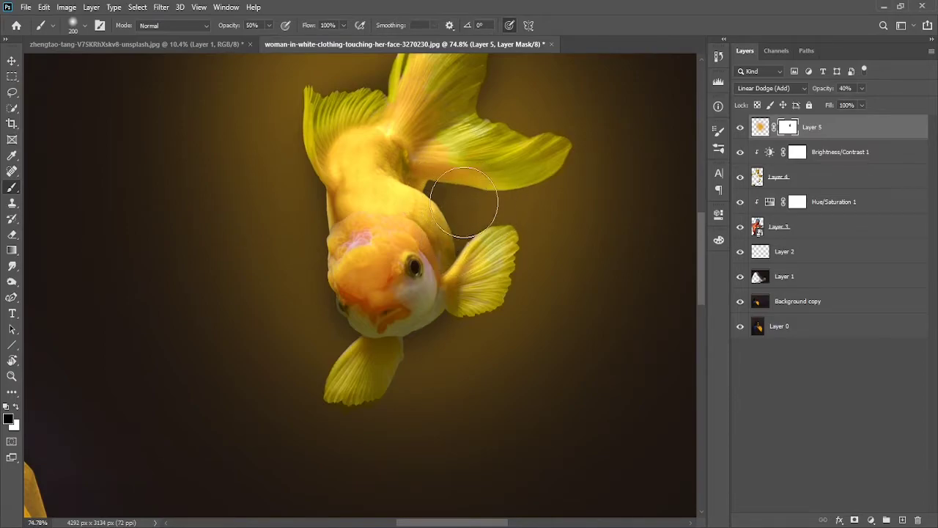
Step: Refine the mask around the fins and upper body, then enlarge the brush
scroll(439, 205, up, 3)
scroll(410, 212, up, 2)
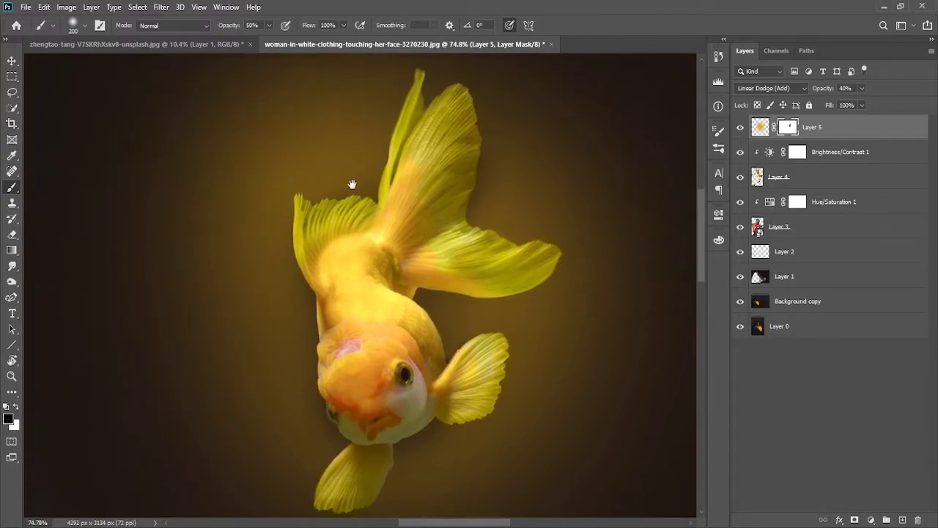
scroll(410, 220, down, 3)
scroll(436, 277, down, 1)
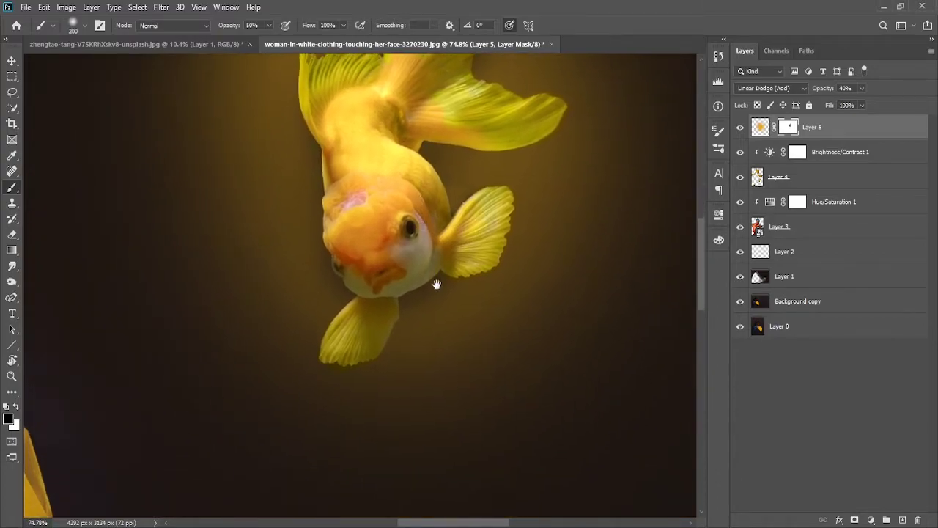
scroll(432, 282, down, 2)
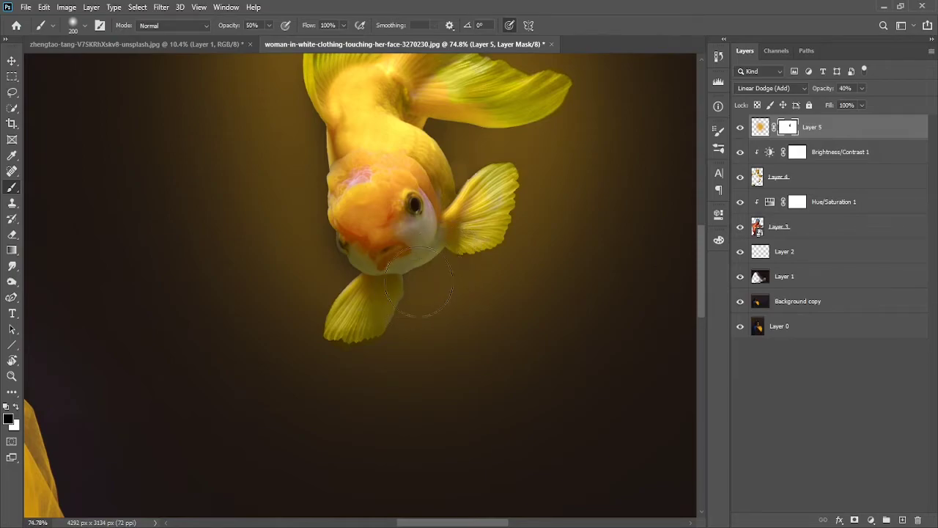
scroll(351, 289, up, 1)
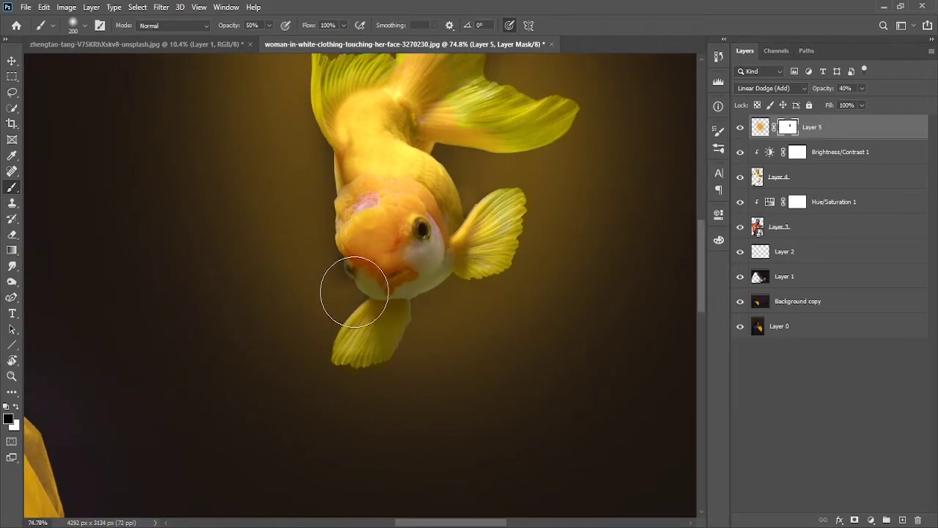
scroll(314, 219, up, 3)
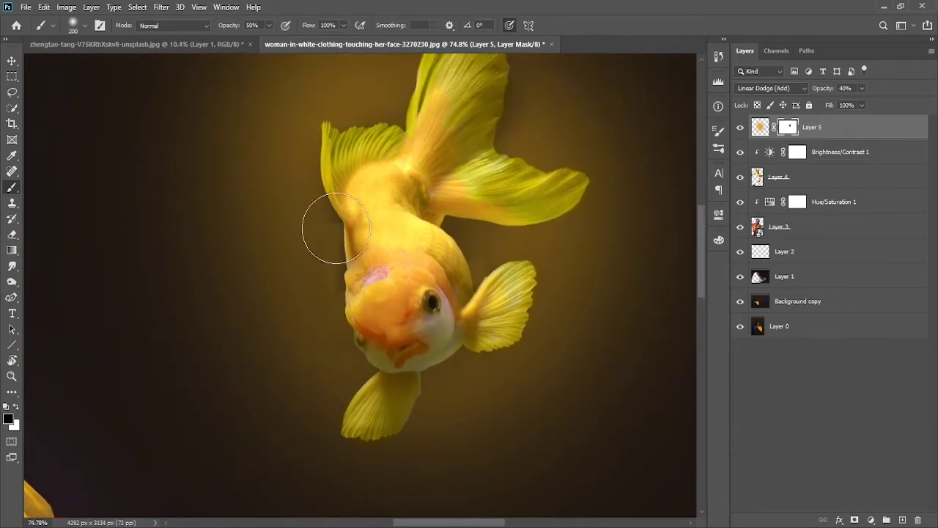
scroll(329, 256, up, 3)
scroll(334, 285, up, 1)
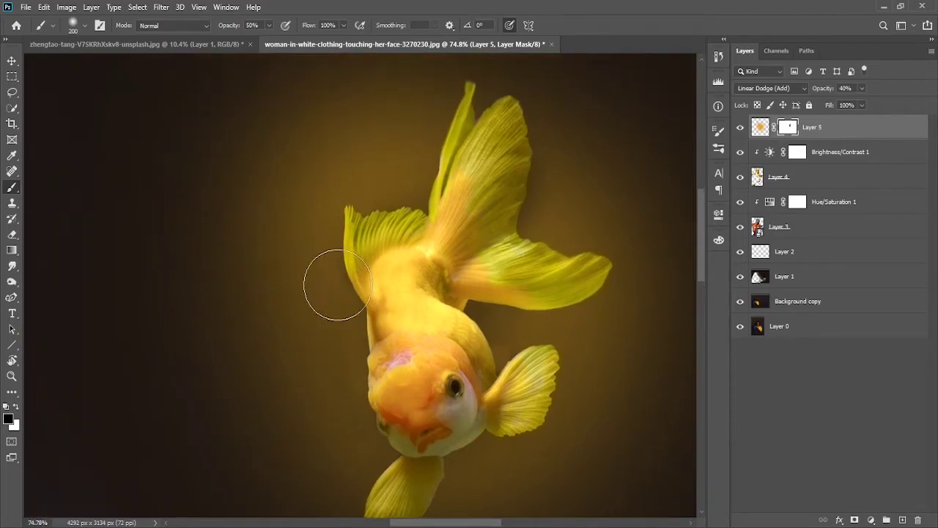
mouse_move(337, 284)
mouse_down()
mouse_move(424, 205)
mouse_move(312, 291)
mouse_up()
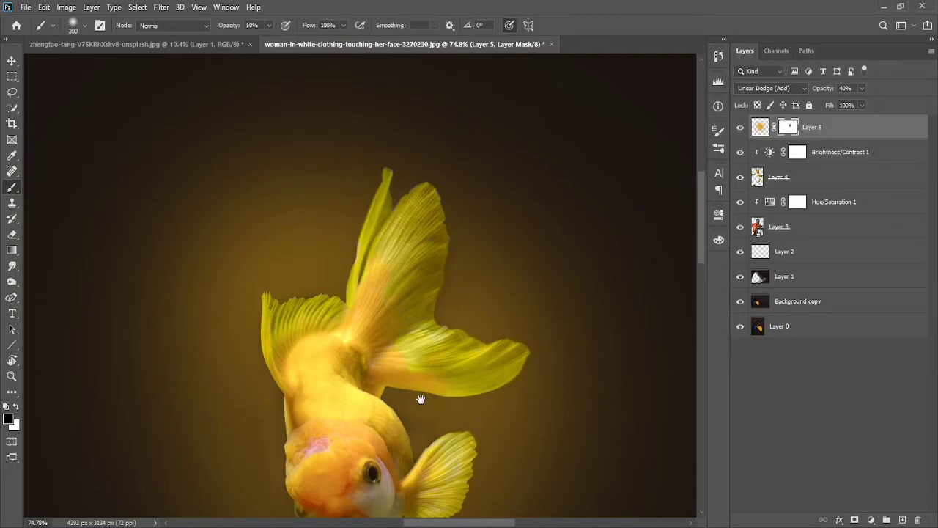
drag(421, 399, 395, 267)
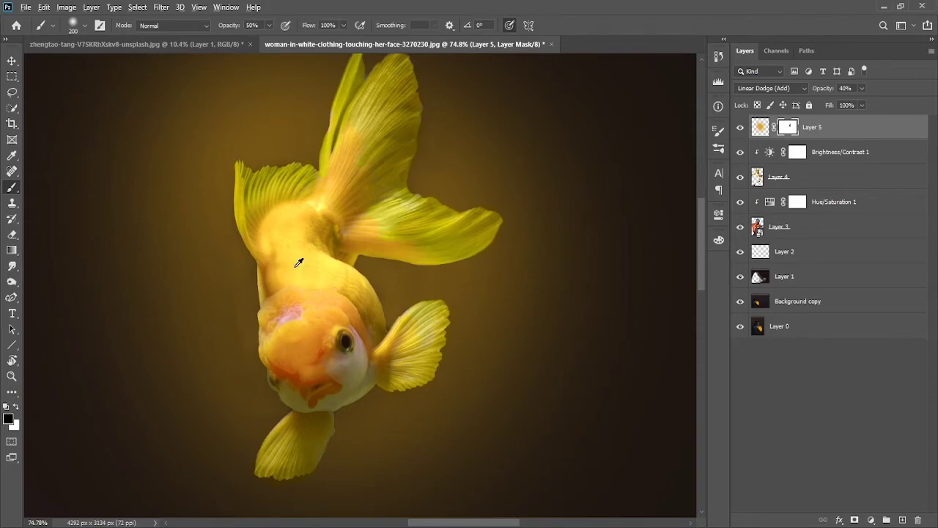
scroll(298, 263, down, 5)
drag(406, 296, 561, 304)
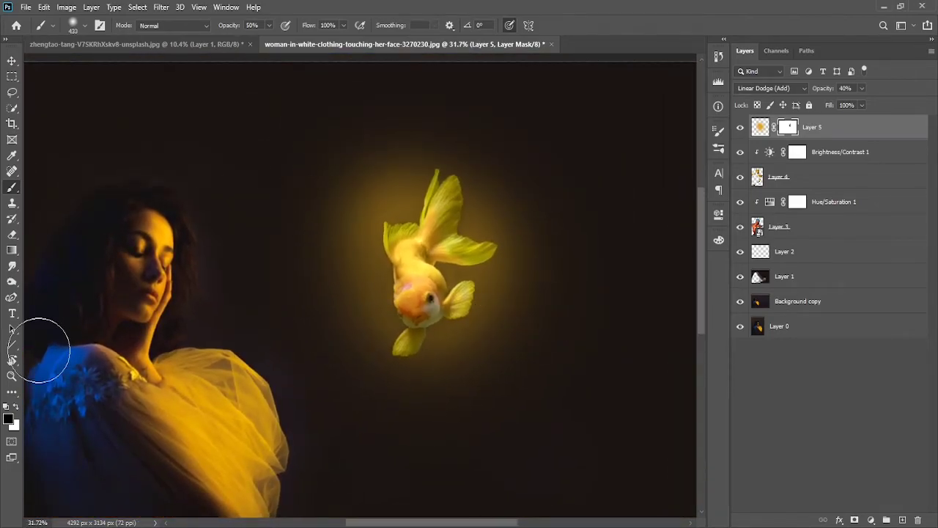
scroll(454, 249, down, 2)
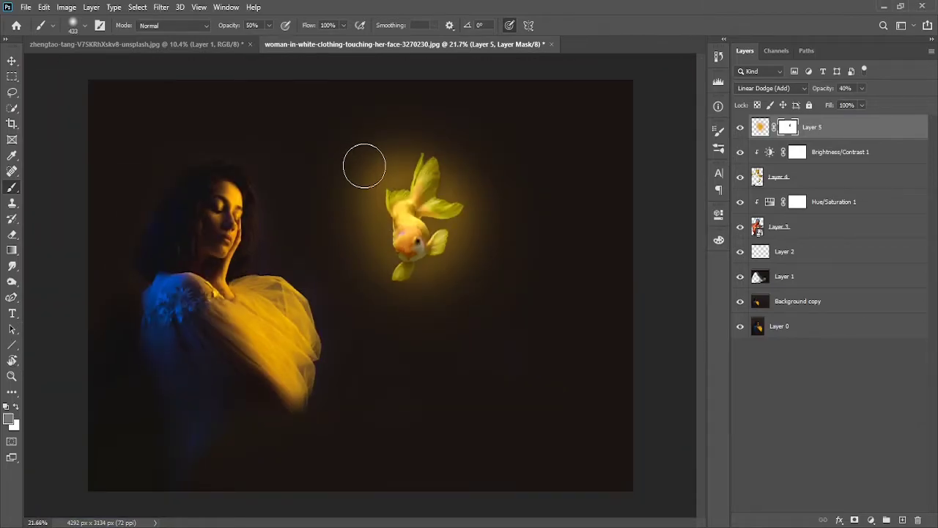
Step: Spread the glow right, upward and toward the shoulder at 100% fill
key(ctrl+2)
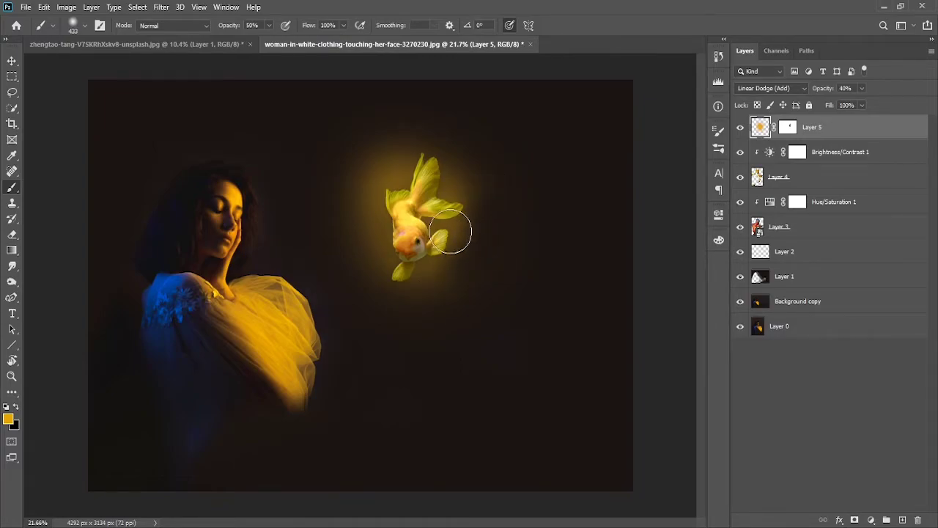
drag(450, 232, 492, 190)
mouse_move(459, 264)
mouse_down()
mouse_move(450, 141)
mouse_move(347, 178)
mouse_move(339, 212)
mouse_move(465, 277)
mouse_move(500, 206)
mouse_move(339, 203)
mouse_up()
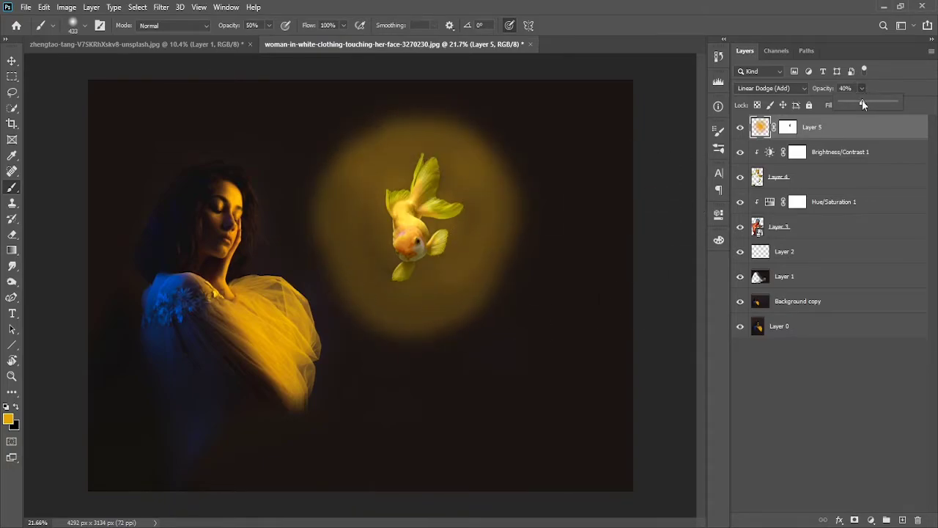
drag(869, 104, 897, 104)
mouse_move(346, 337)
mouse_down()
mouse_move(328, 347)
mouse_move(303, 220)
mouse_move(352, 340)
mouse_move(316, 201)
mouse_move(395, 320)
mouse_move(352, 314)
mouse_move(474, 230)
mouse_move(299, 216)
mouse_move(264, 192)
mouse_move(316, 249)
mouse_move(335, 345)
mouse_move(408, 310)
mouse_move(309, 321)
mouse_up()
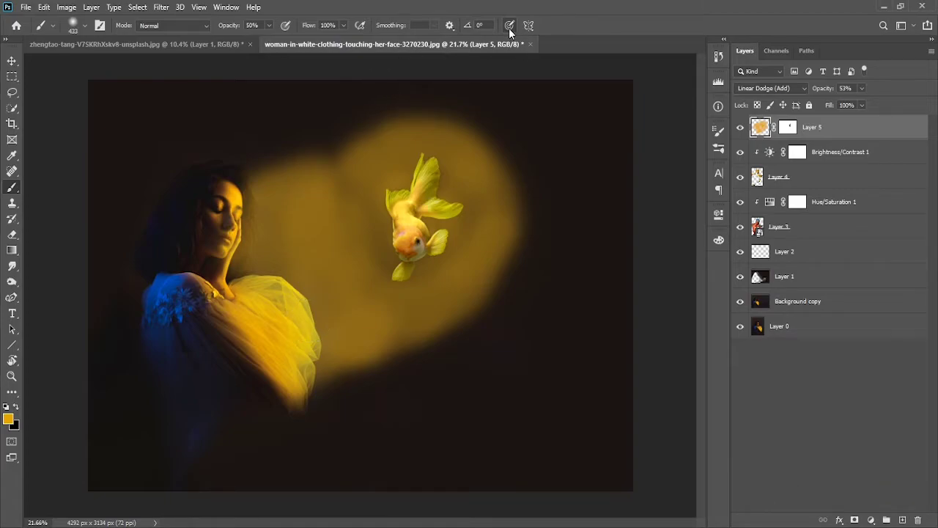
Step: Extend the beam over her face and shoulder to the top-right corner
scroll(331, 182, down, 2)
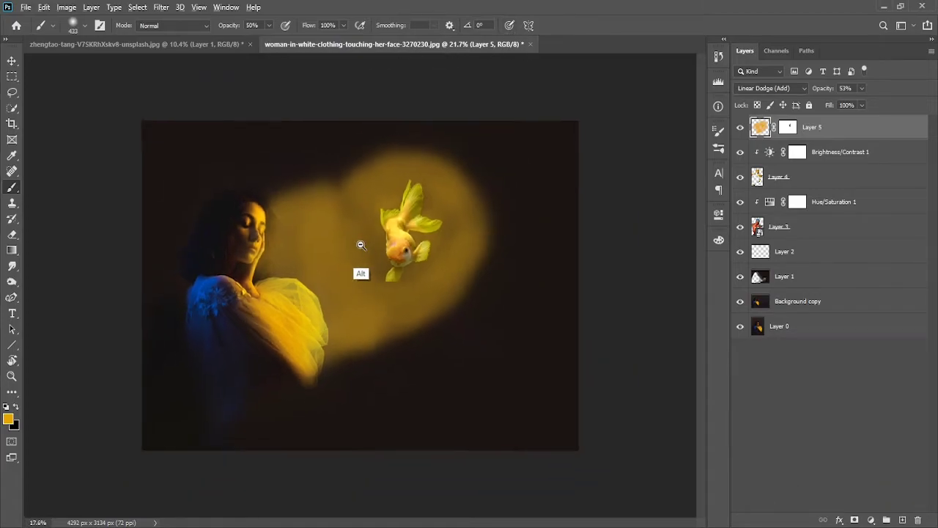
scroll(328, 242, down, 2)
mouse_move(275, 272)
mouse_down()
mouse_move(281, 223)
mouse_move(303, 316)
mouse_move(338, 350)
mouse_move(356, 307)
mouse_up()
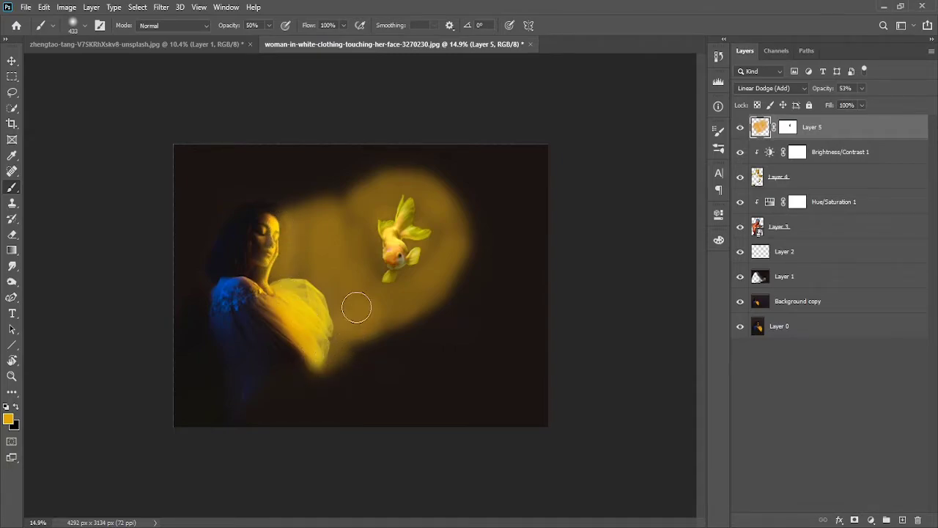
drag(335, 351, 366, 293)
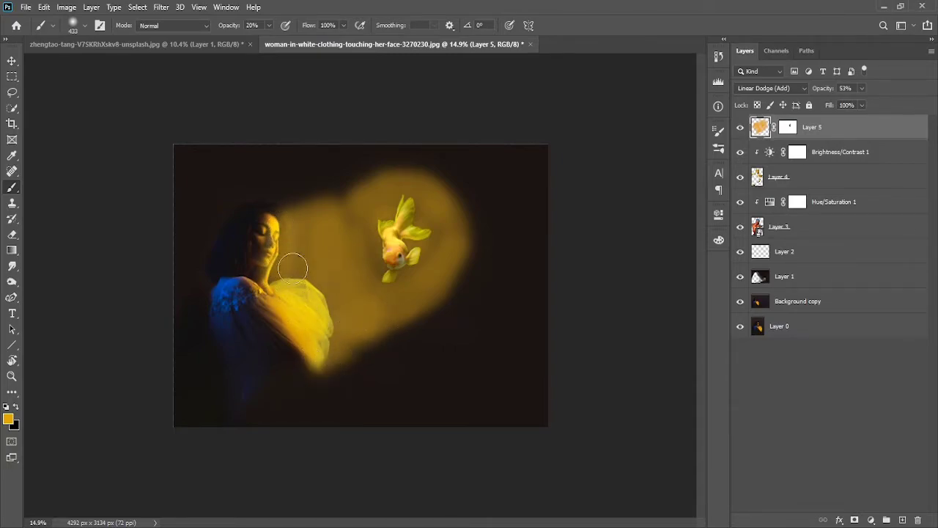
mouse_move(292, 269)
mouse_down()
mouse_move(331, 205)
mouse_move(411, 161)
mouse_move(426, 176)
mouse_move(509, 165)
mouse_move(465, 227)
mouse_move(444, 287)
mouse_move(477, 203)
mouse_move(420, 159)
mouse_move(445, 153)
mouse_up()
mouse_move(420, 203)
mouse_down()
mouse_move(469, 262)
mouse_move(323, 371)
mouse_move(542, 252)
mouse_move(448, 296)
mouse_up()
Step: Paint pale cream light around the fish and beam's upper right on Layer 6
click(901, 518)
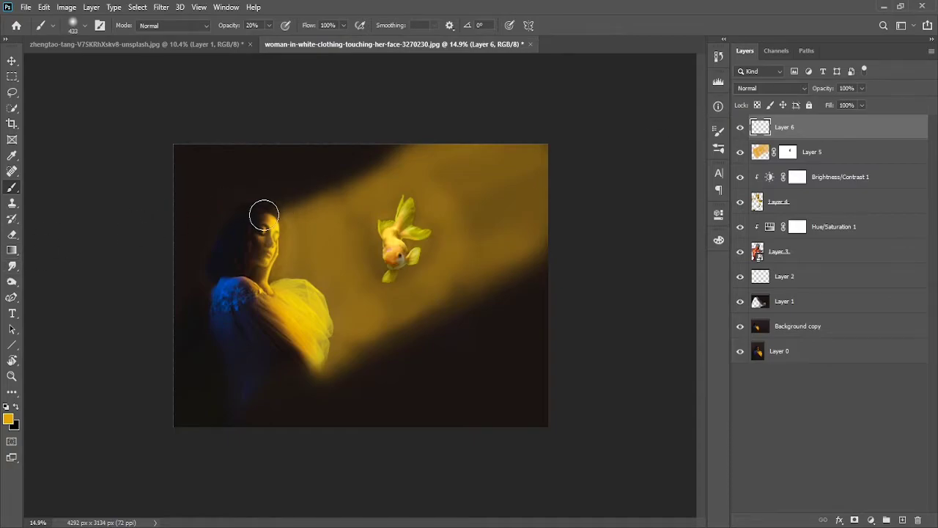
click(9, 419)
click(594, 295)
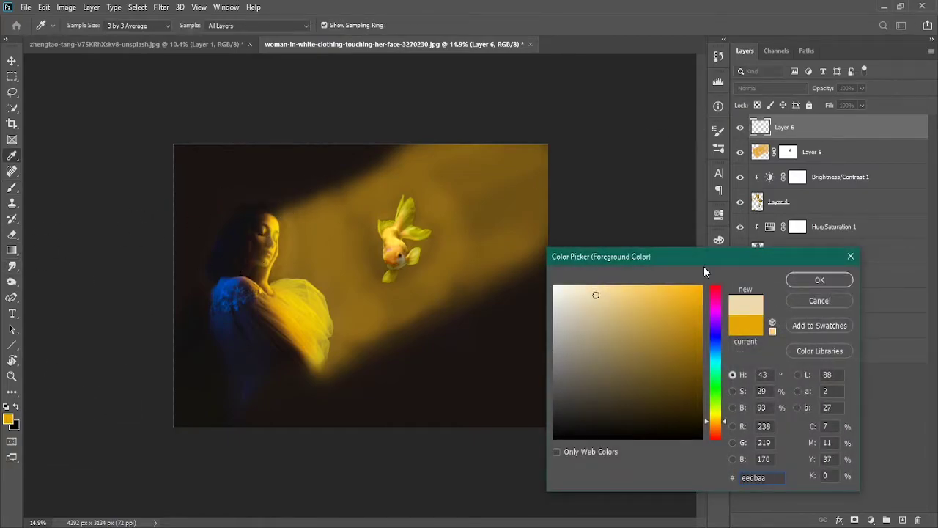
click(820, 280)
mouse_move(419, 184)
mouse_down()
mouse_move(486, 203)
mouse_move(479, 176)
mouse_move(411, 169)
mouse_move(523, 150)
mouse_move(499, 264)
mouse_move(463, 153)
mouse_up()
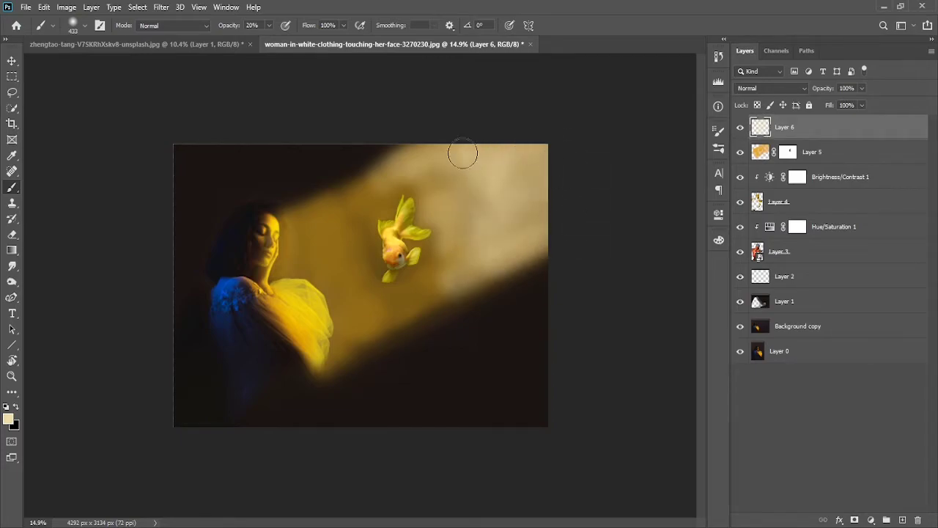
mouse_move(536, 166)
mouse_down()
mouse_move(505, 252)
mouse_move(511, 201)
mouse_move(434, 146)
mouse_move(360, 182)
mouse_move(382, 151)
mouse_move(459, 304)
mouse_move(554, 255)
mouse_move(425, 283)
mouse_move(465, 203)
mouse_move(363, 173)
mouse_move(335, 205)
mouse_move(310, 210)
mouse_move(377, 151)
mouse_move(332, 214)
mouse_up()
Step: Add darker gold tones near the woman's head and along the beam's edges
alt+click(335, 205)
mouse_move(293, 185)
mouse_down()
mouse_move(287, 159)
mouse_move(260, 193)
mouse_move(426, 106)
mouse_up()
mouse_move(403, 349)
mouse_down()
mouse_move(440, 342)
mouse_move(425, 350)
mouse_move(568, 270)
mouse_move(540, 277)
mouse_up()
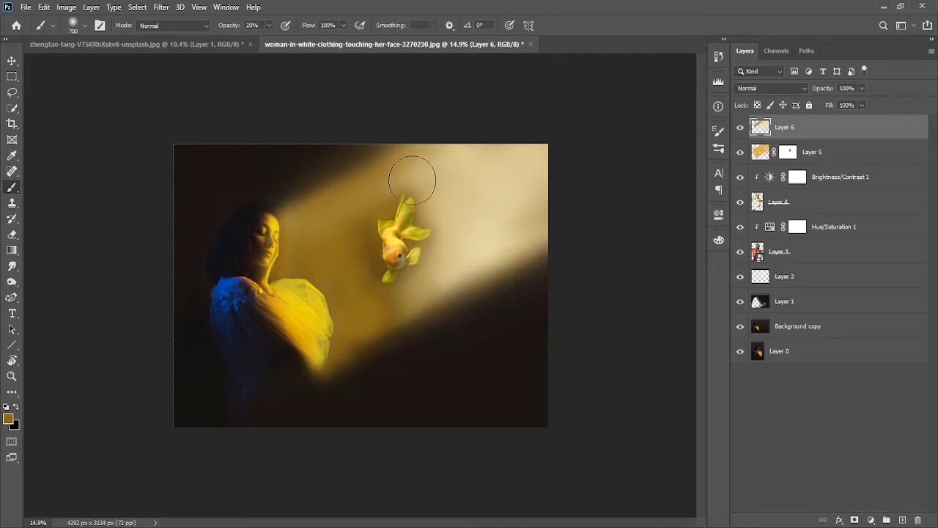
mouse_move(419, 168)
mouse_down()
mouse_move(394, 140)
mouse_move(425, 140)
mouse_move(350, 158)
mouse_up()
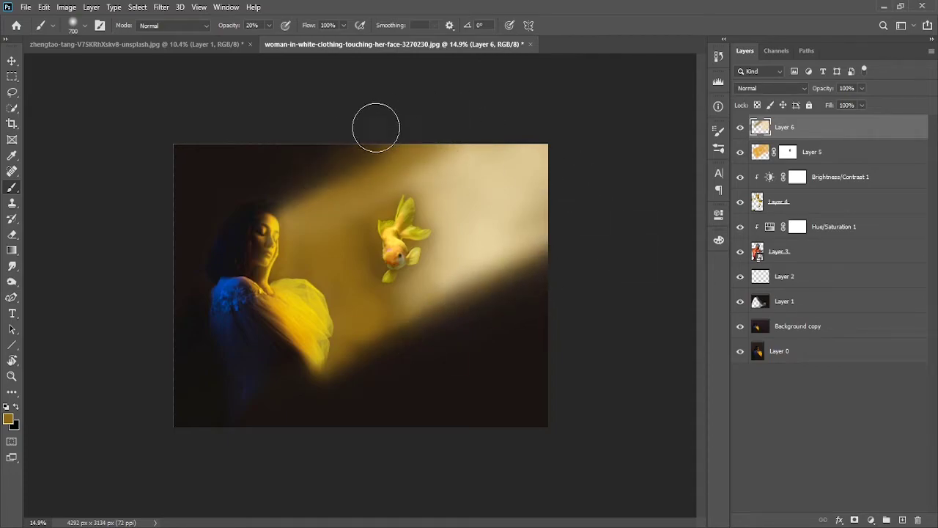
key(super)
key(super)
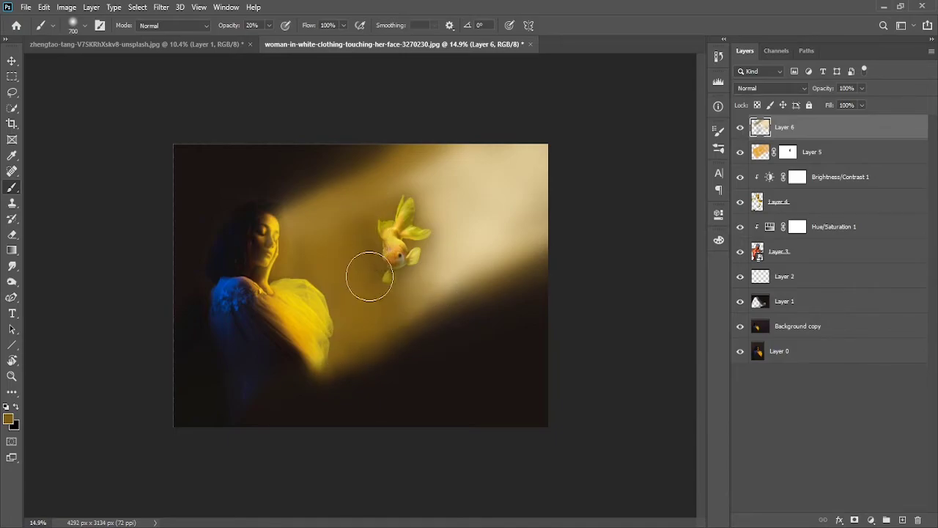
drag(369, 276, 398, 241)
key(ctrl+z)
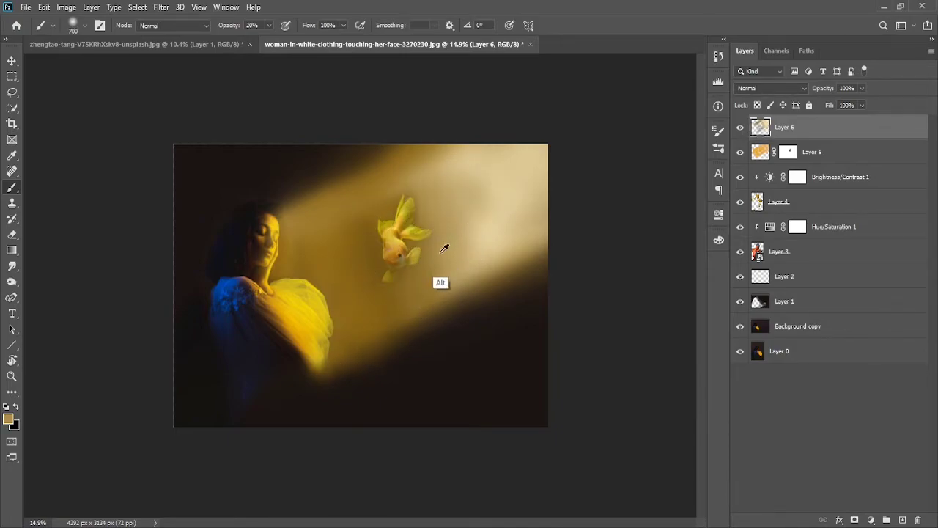
Step: Brighten the beam's top and lower edges with a sampled light tan
alt+click(439, 281)
drag(373, 167, 359, 167)
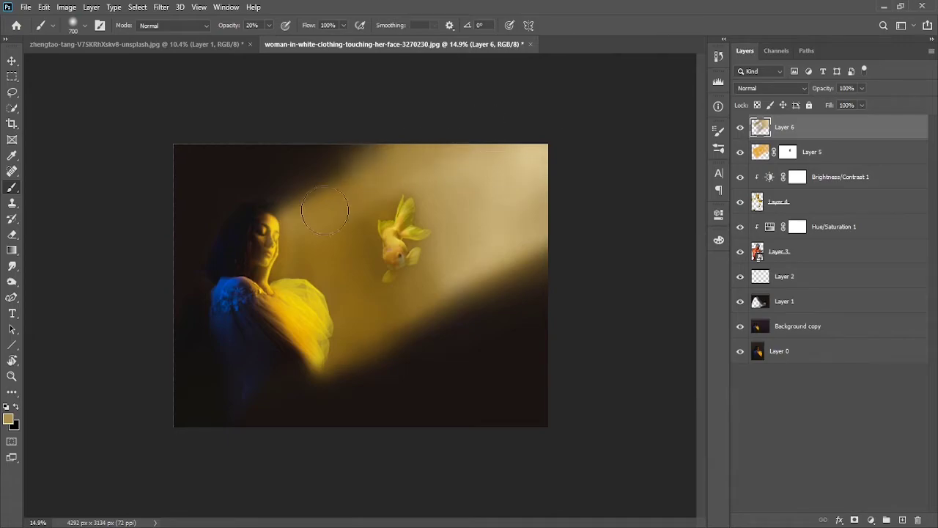
key(bracketleft)
key(bracketleft)
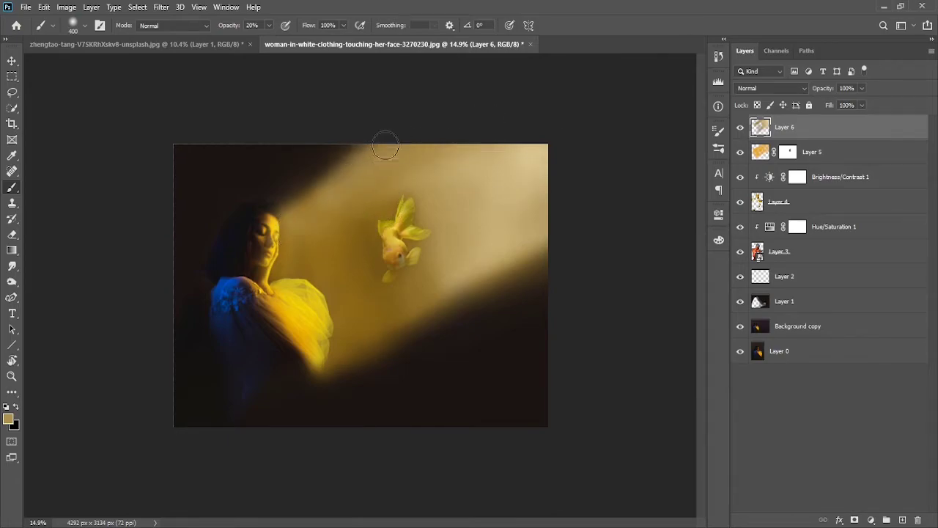
drag(364, 334, 544, 250)
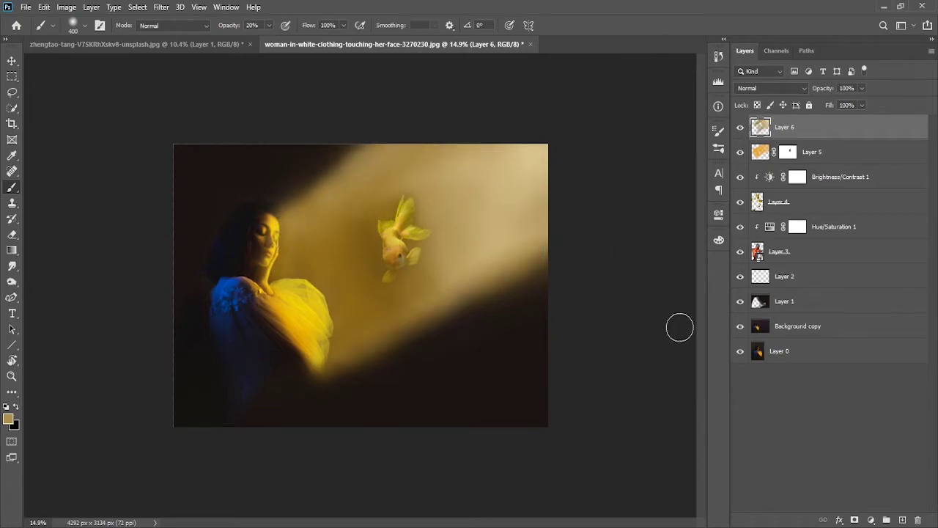
alt+right_click(369, 245)
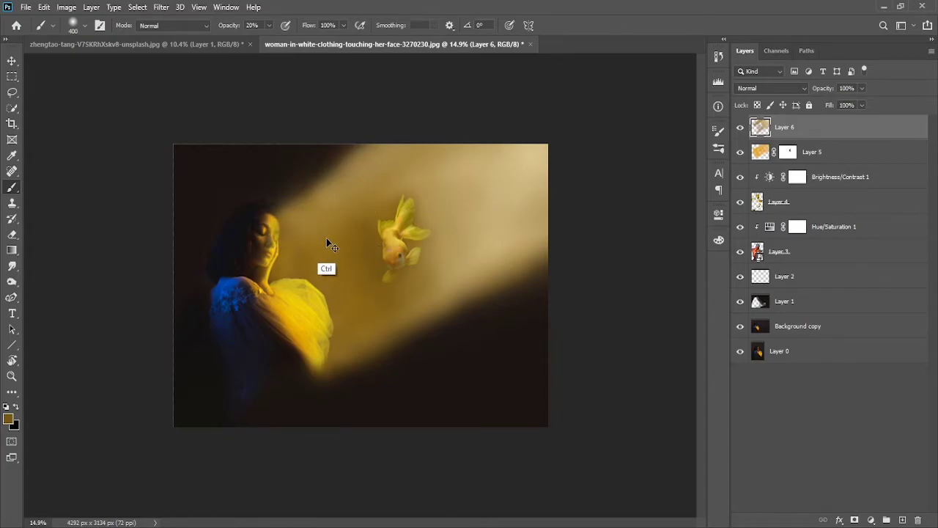
Step: Paint face-sampled yellow glow over her face and the beam around the fish
alt+click(276, 228)
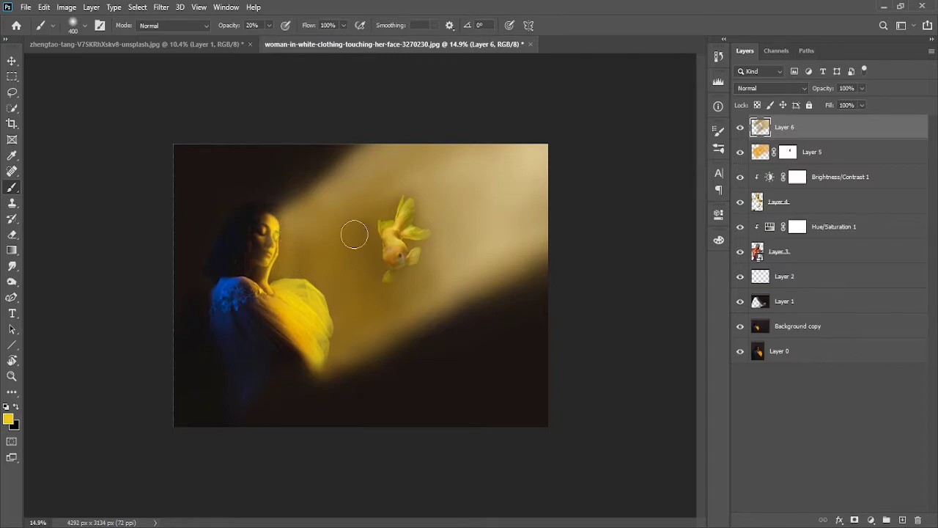
drag(366, 315, 393, 301)
mouse_move(286, 227)
mouse_down()
mouse_move(324, 345)
mouse_move(344, 358)
mouse_move(390, 333)
mouse_move(309, 288)
mouse_move(300, 256)
mouse_up()
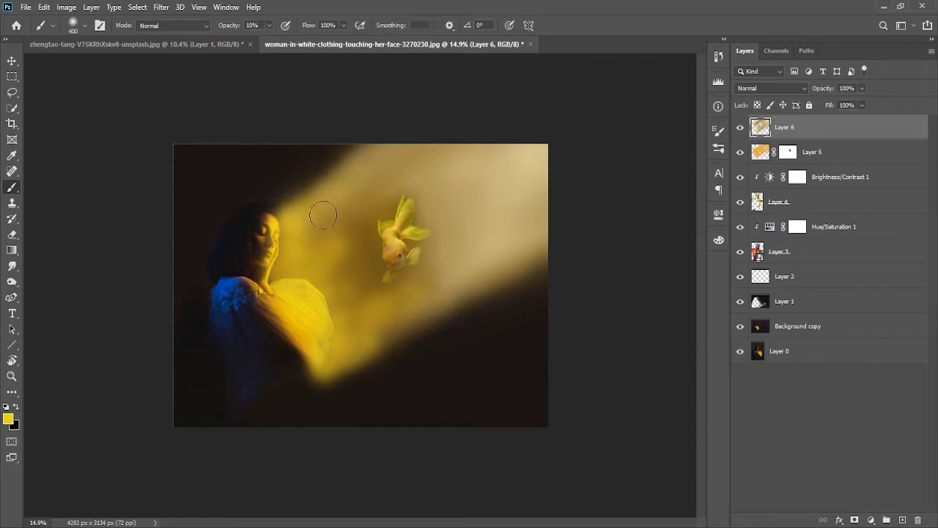
mouse_move(323, 215)
mouse_down()
mouse_move(321, 256)
mouse_move(360, 268)
mouse_move(367, 315)
mouse_move(354, 285)
mouse_move(354, 227)
mouse_move(369, 258)
mouse_up()
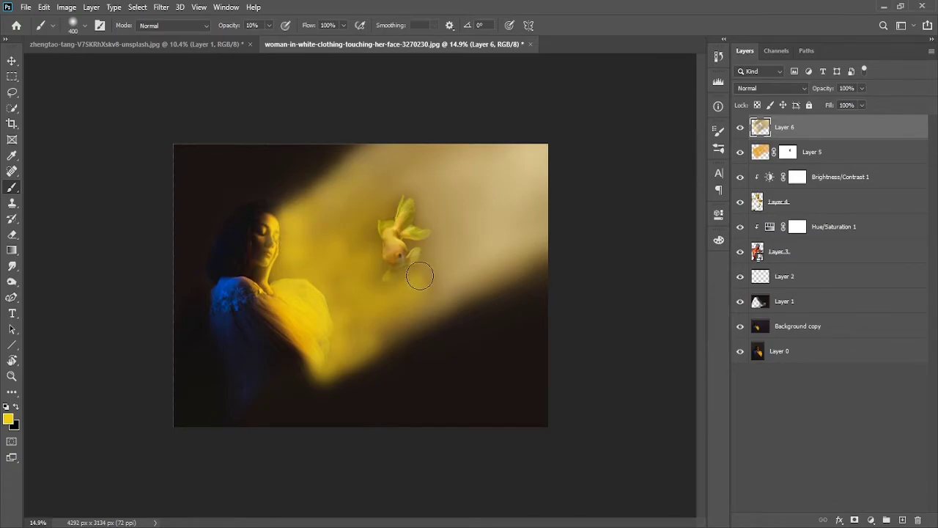
drag(390, 313, 437, 282)
Step: Brush near-white along the beam's top, lower edge and around the fish
click(9, 419)
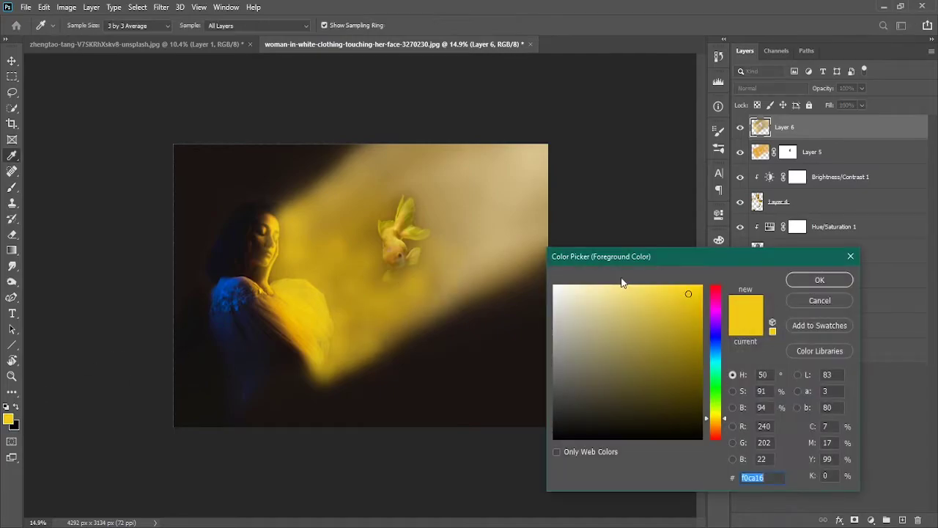
click(557, 289)
click(819, 278)
drag(515, 157, 356, 151)
mouse_move(478, 266)
mouse_down()
mouse_move(496, 212)
mouse_move(440, 234)
mouse_move(516, 176)
mouse_move(485, 154)
mouse_move(435, 142)
mouse_move(519, 151)
mouse_move(500, 251)
mouse_move(485, 274)
mouse_move(468, 209)
mouse_up()
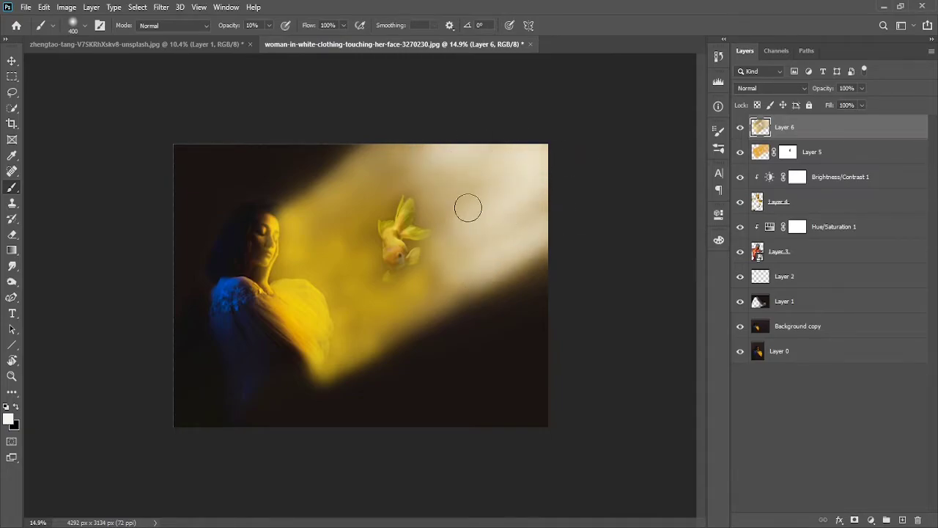
drag(481, 122, 441, 120)
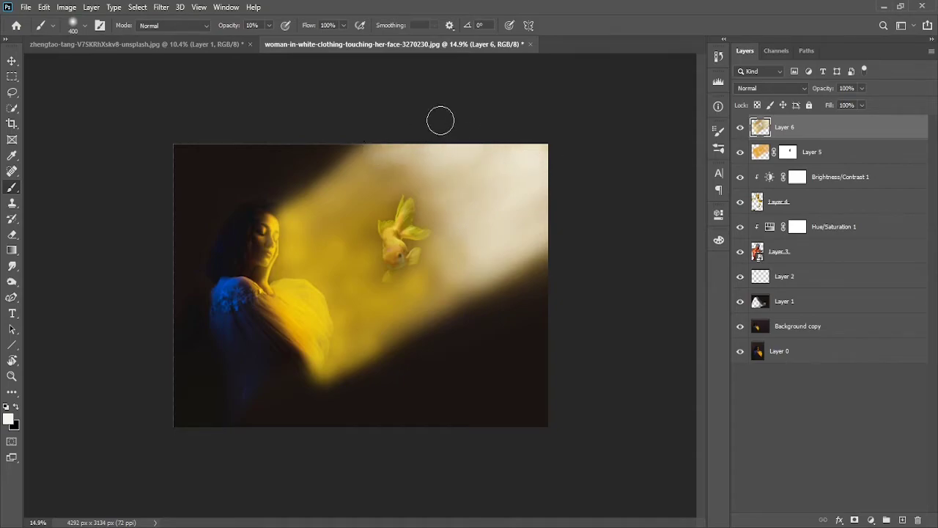
drag(339, 176, 387, 210)
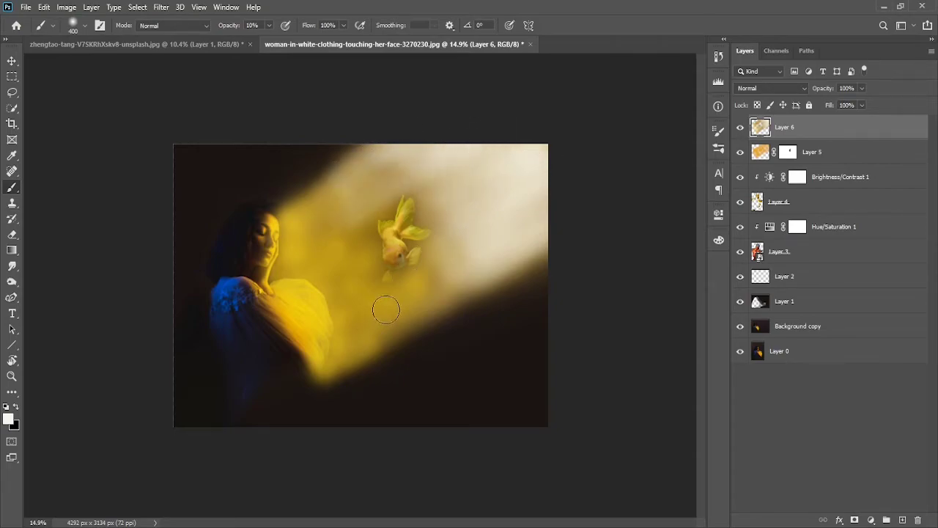
mouse_move(388, 310)
mouse_down()
mouse_move(438, 218)
mouse_move(377, 247)
mouse_move(388, 234)
mouse_move(421, 266)
mouse_move(398, 324)
mouse_move(481, 240)
mouse_up()
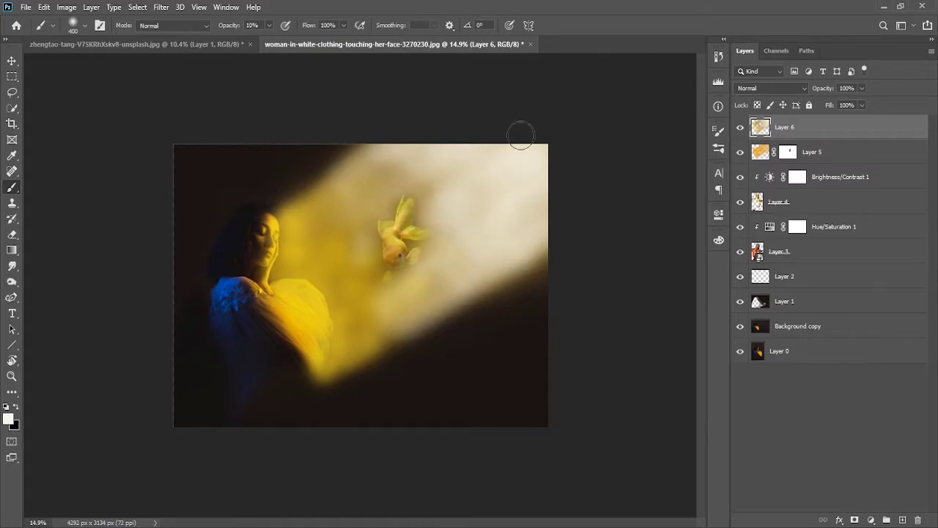
drag(520, 134, 418, 153)
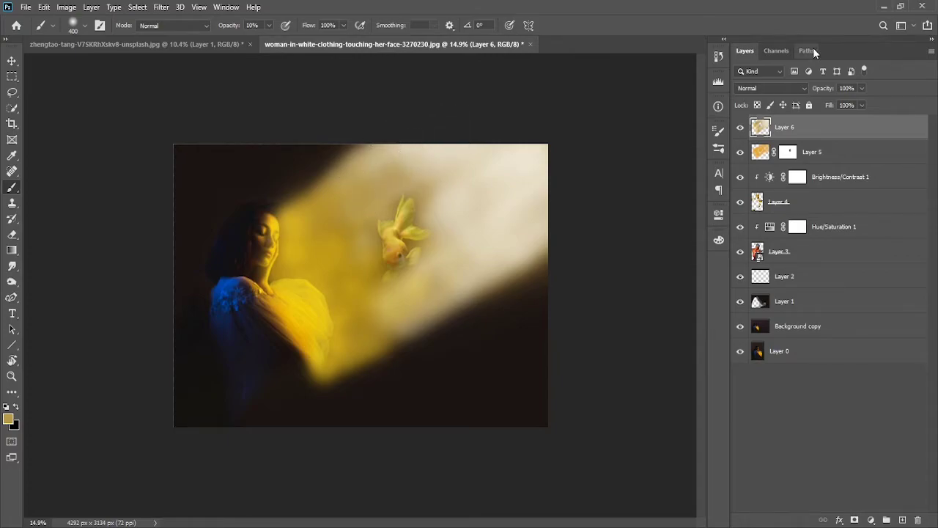
Step: Group Layer 3 through Layer 6 into Group 1
click(738, 180)
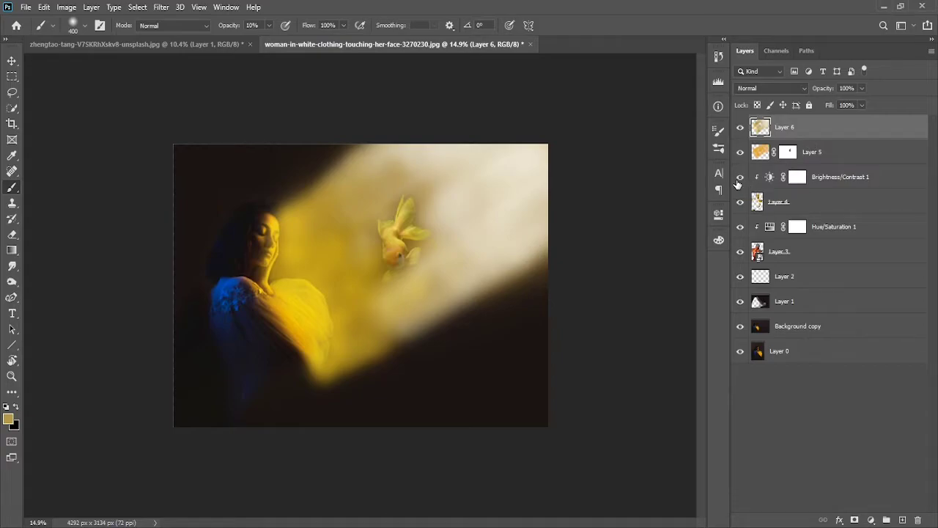
shift+click(842, 203)
shift+click(822, 253)
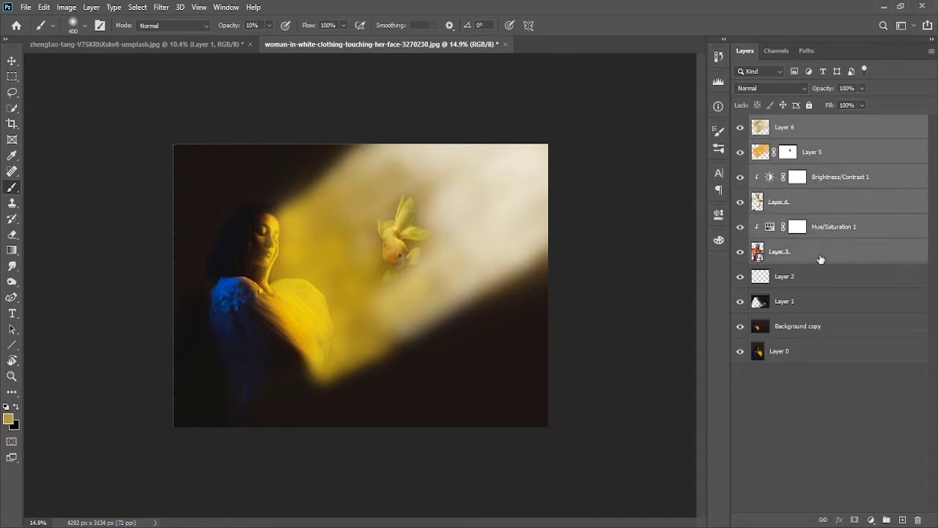
key(ctrl+g)
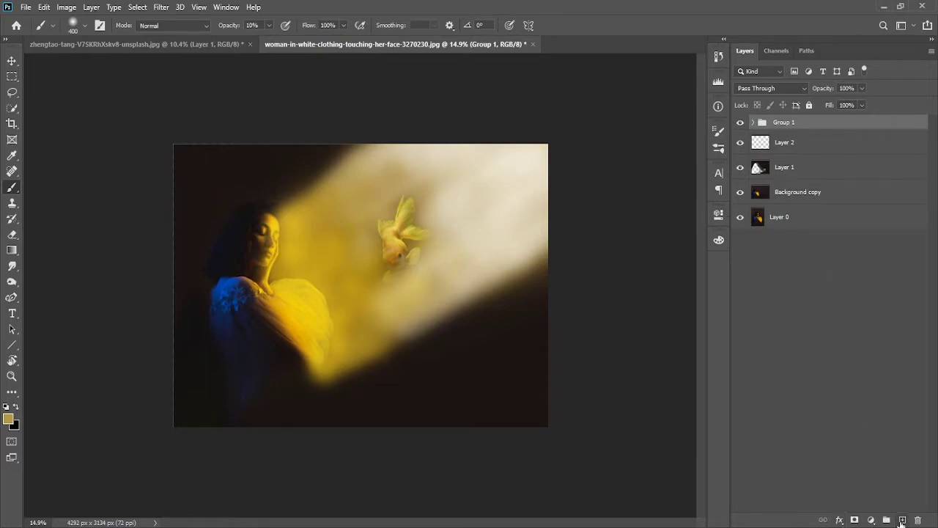
Step: Add Layer 7 above the group in Color Dodge mode via Blending Options
click(903, 521)
click(778, 86)
click(769, 219)
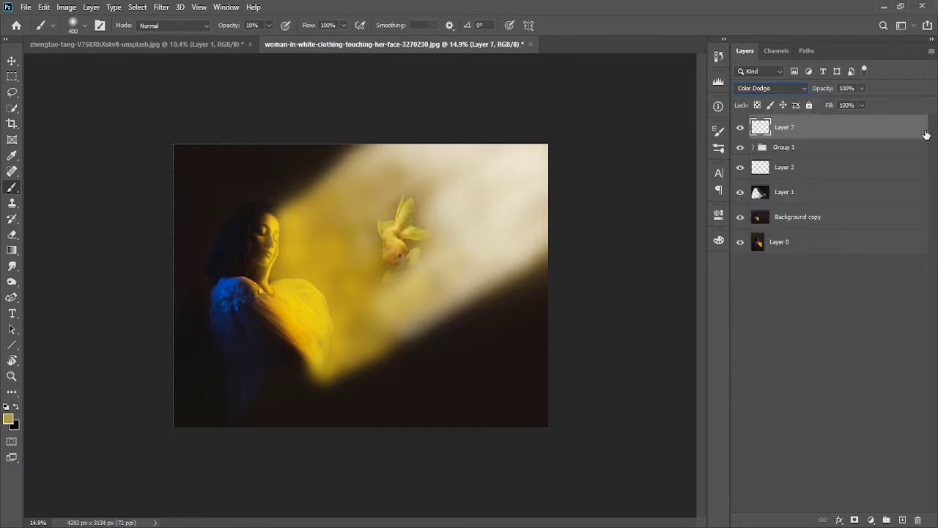
double_click(912, 129)
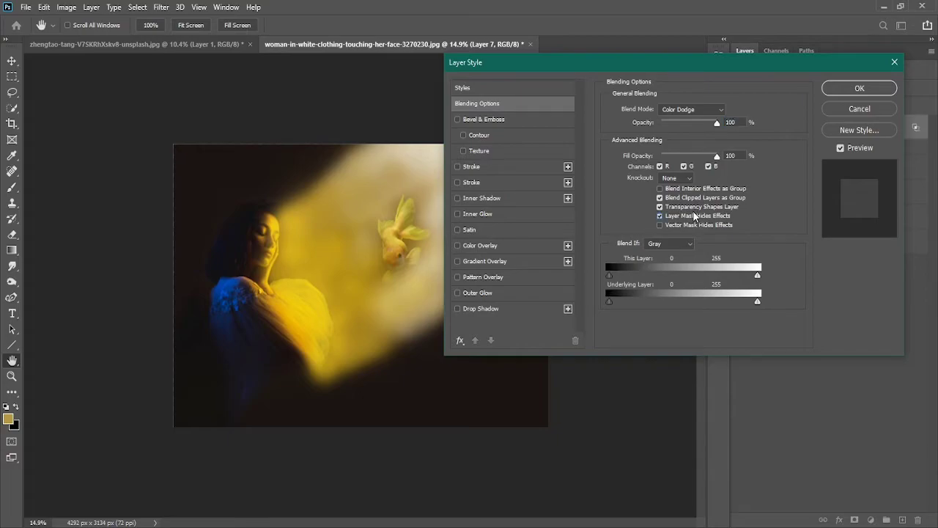
click(859, 88)
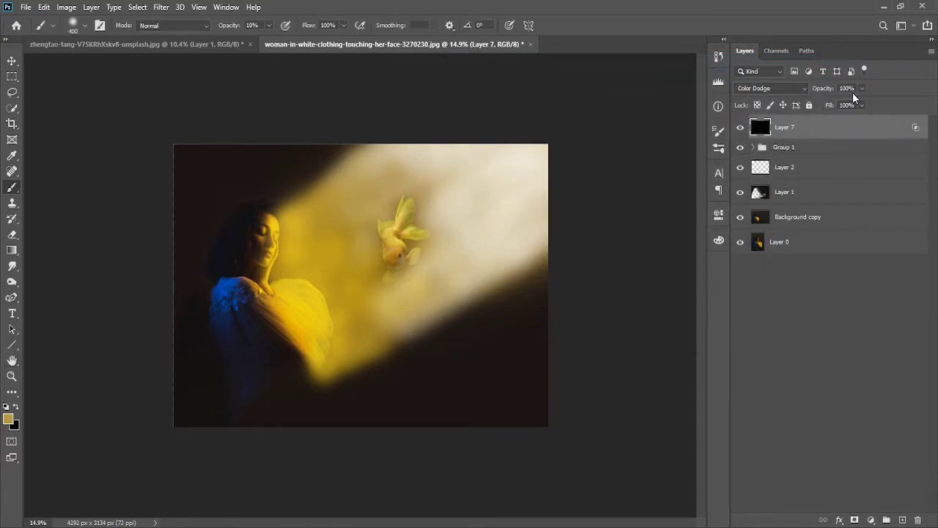
Step: Dodge white over the beam, the woman's neck, shoulder and dress flowers
key(d)
key(x)
drag(345, 186, 375, 148)
drag(278, 225, 294, 285)
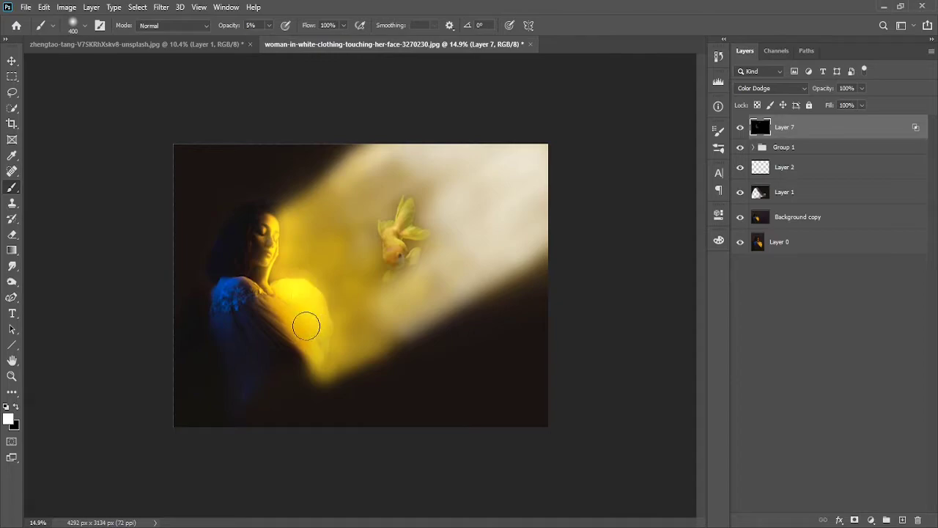
drag(306, 326, 320, 370)
mouse_move(395, 244)
mouse_down()
mouse_move(386, 244)
mouse_move(393, 283)
mouse_up()
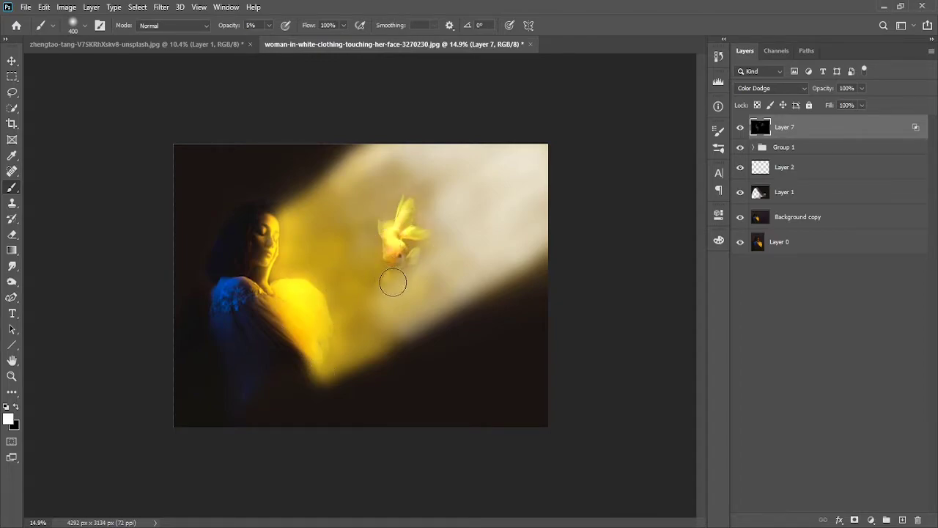
Step: Brighten the goldfish's top fin, side fin, body and head
scroll(387, 231, up, 3)
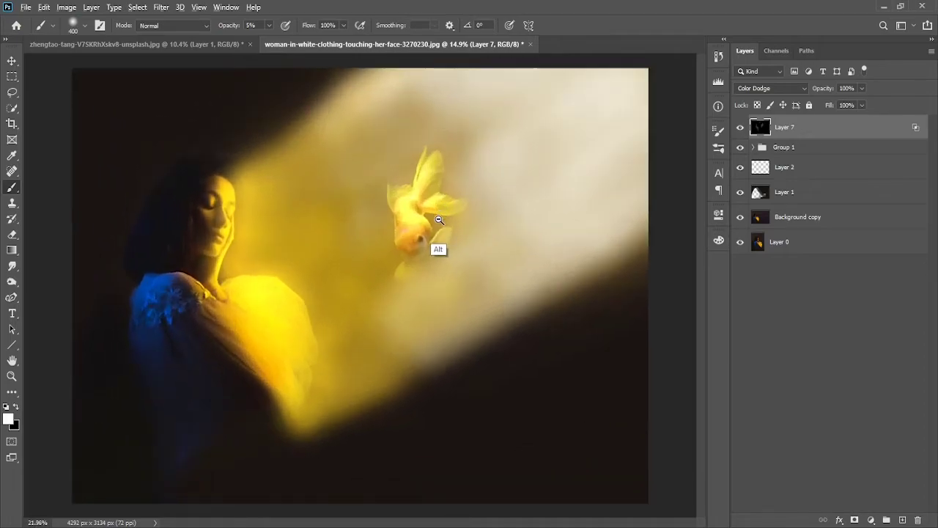
key(bracketleft)
key(bracketleft)
mouse_move(409, 116)
mouse_down()
mouse_move(380, 289)
mouse_move(369, 201)
mouse_move(415, 126)
mouse_move(480, 76)
mouse_up()
mouse_move(435, 125)
mouse_down()
mouse_move(416, 129)
mouse_move(444, 152)
mouse_move(438, 199)
mouse_move(474, 225)
mouse_move(466, 146)
mouse_up()
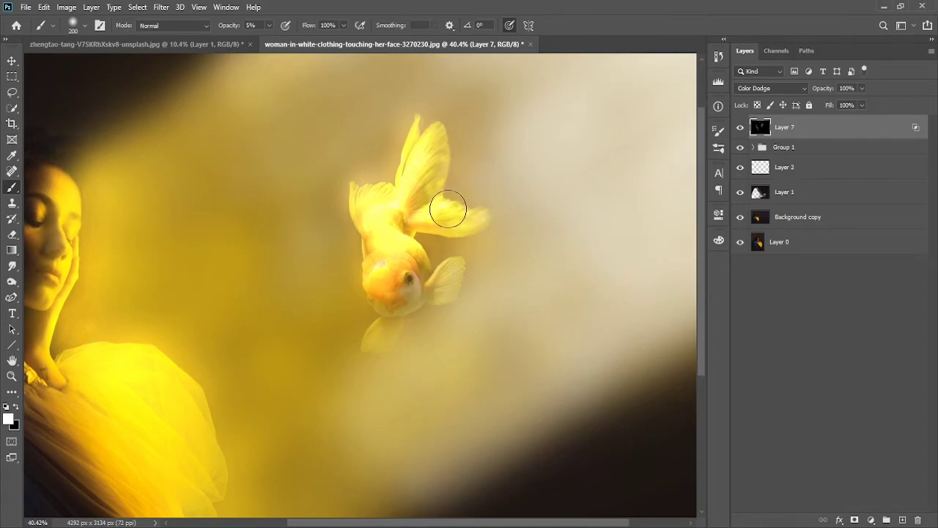
mouse_move(448, 211)
mouse_down()
mouse_move(430, 195)
mouse_move(429, 205)
mouse_move(444, 151)
mouse_move(405, 156)
mouse_up()
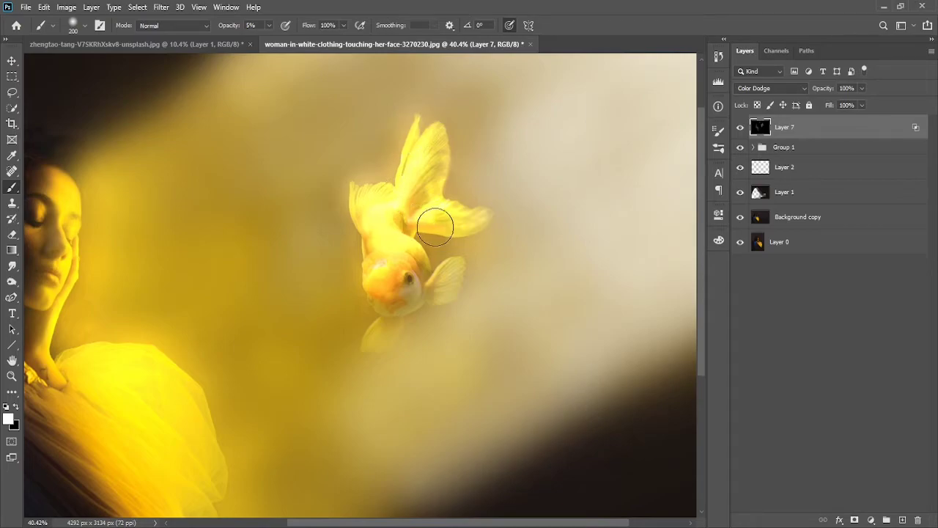
mouse_move(436, 227)
mouse_down()
mouse_move(490, 220)
mouse_move(432, 126)
mouse_move(439, 140)
mouse_move(428, 151)
mouse_move(431, 178)
mouse_move(409, 207)
mouse_up()
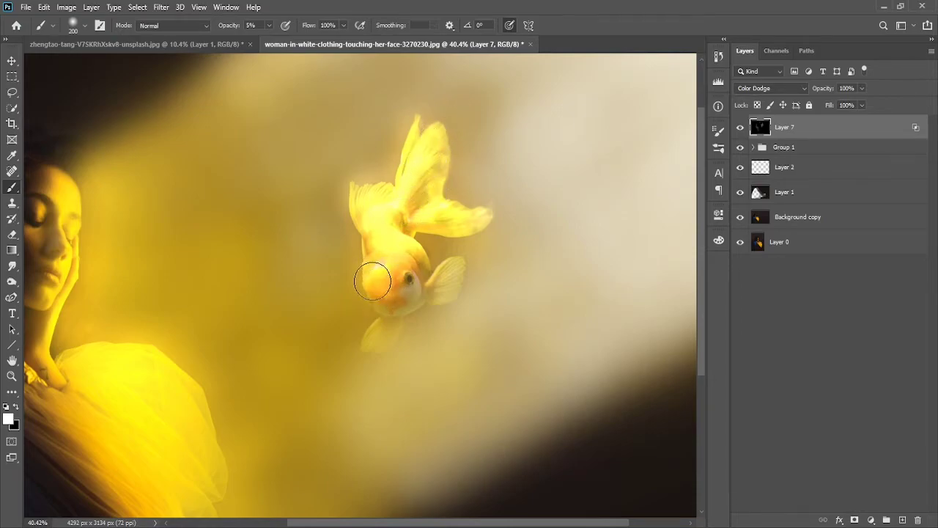
mouse_move(372, 281)
mouse_down()
mouse_move(367, 253)
mouse_move(426, 222)
mouse_up()
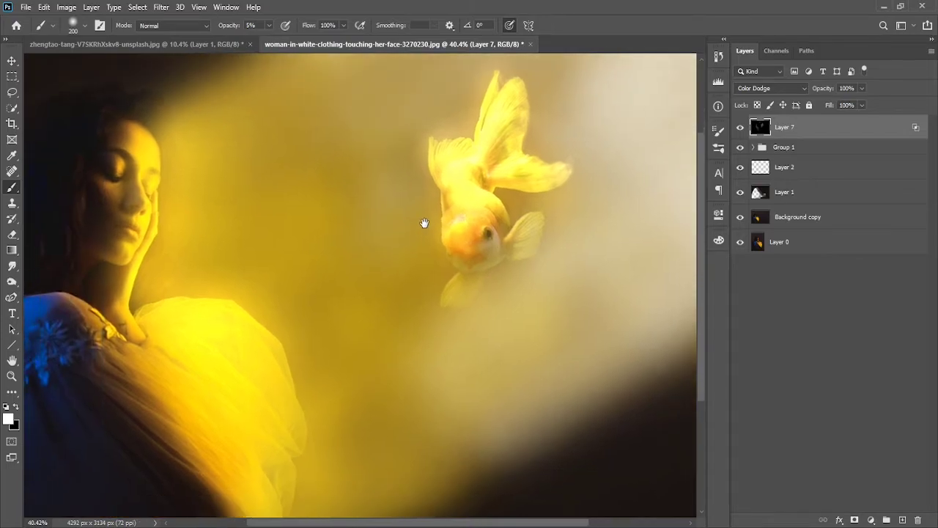
Step: Add a white glow to the top of the woman's hair
mouse_move(175, 103)
mouse_down()
mouse_move(161, 134)
mouse_move(196, 92)
mouse_up()
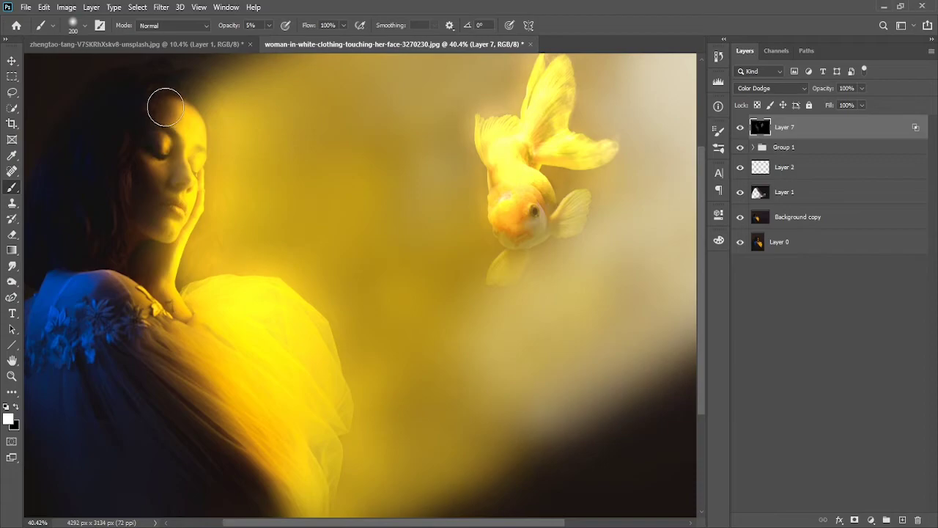
drag(130, 300, 113, 254)
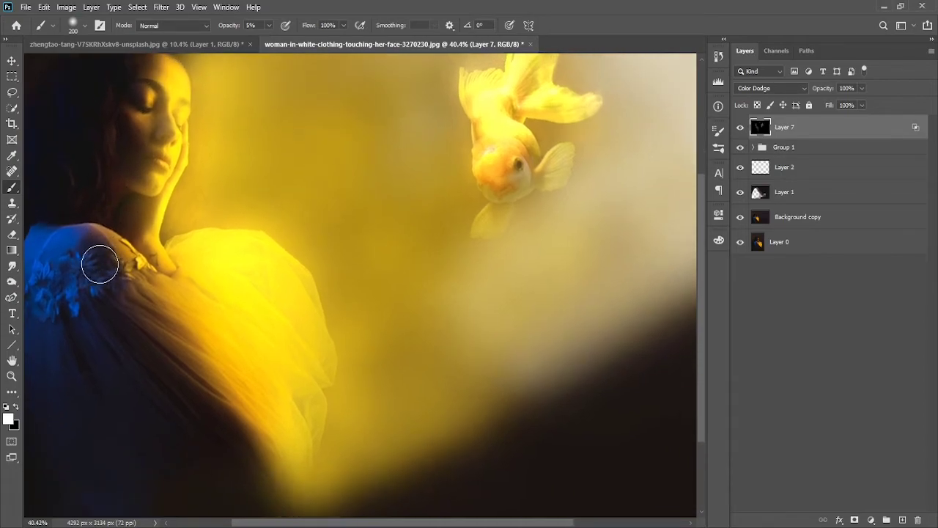
drag(269, 464, 265, 416)
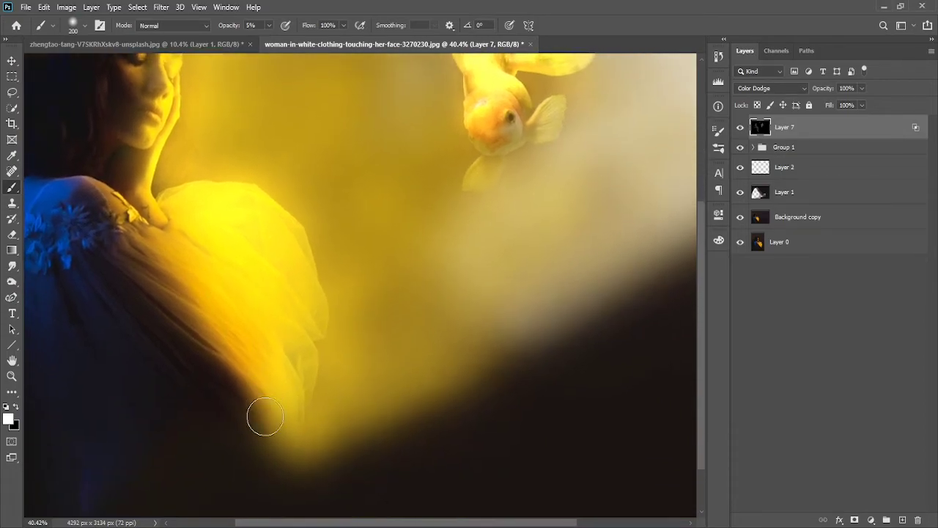
scroll(290, 407, up, 3)
scroll(243, 321, up, 2)
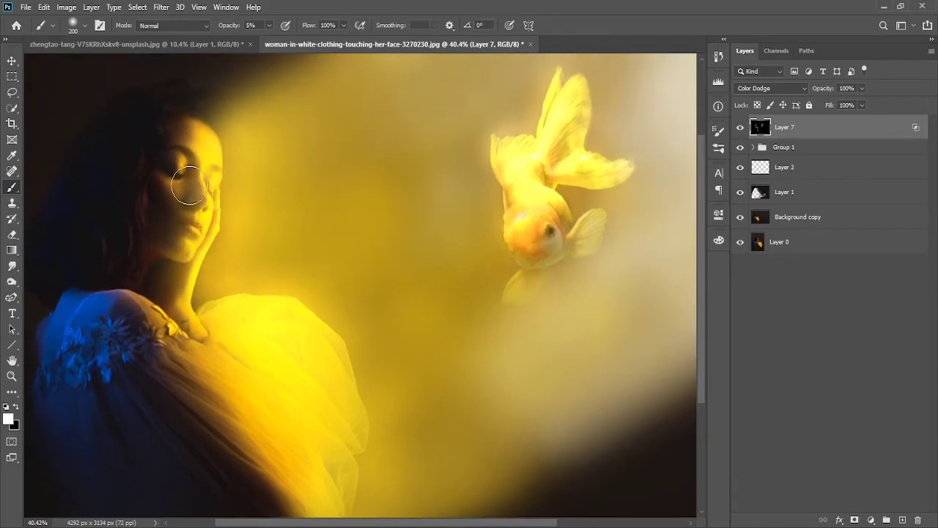
Step: Highlight her eye, cheek, forehead and neck, then switch the colour to black
mouse_move(192, 173)
mouse_down()
mouse_move(193, 187)
mouse_move(203, 170)
mouse_up()
mouse_move(207, 129)
mouse_down()
mouse_move(204, 227)
mouse_move(224, 285)
mouse_move(202, 250)
mouse_up()
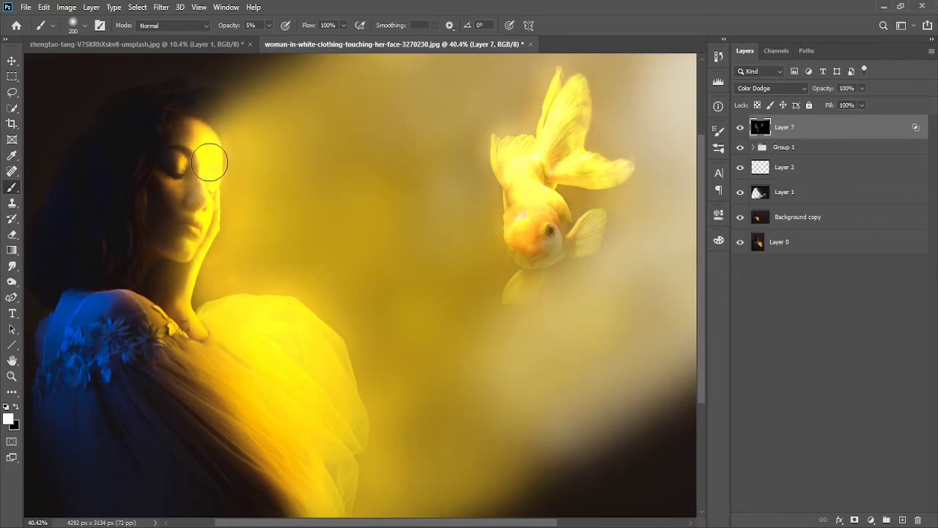
key(x)
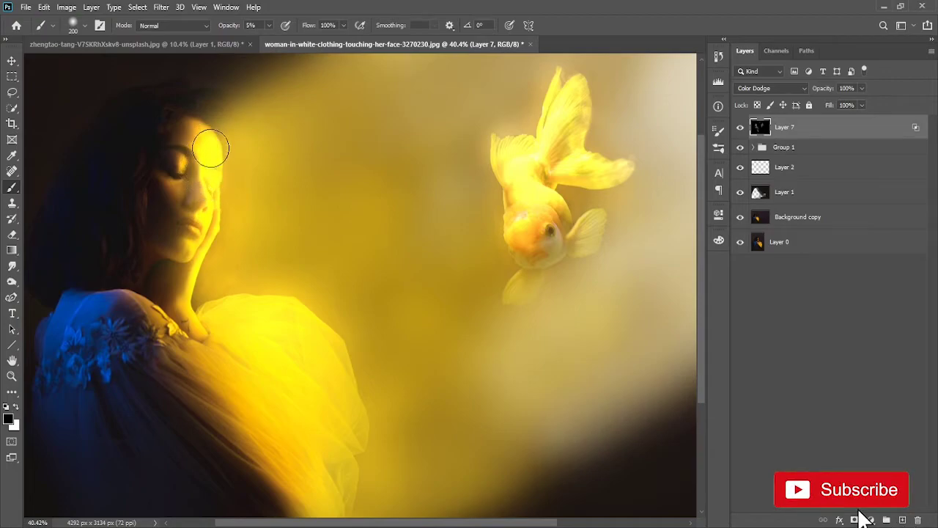
scroll(210, 222, down, 3)
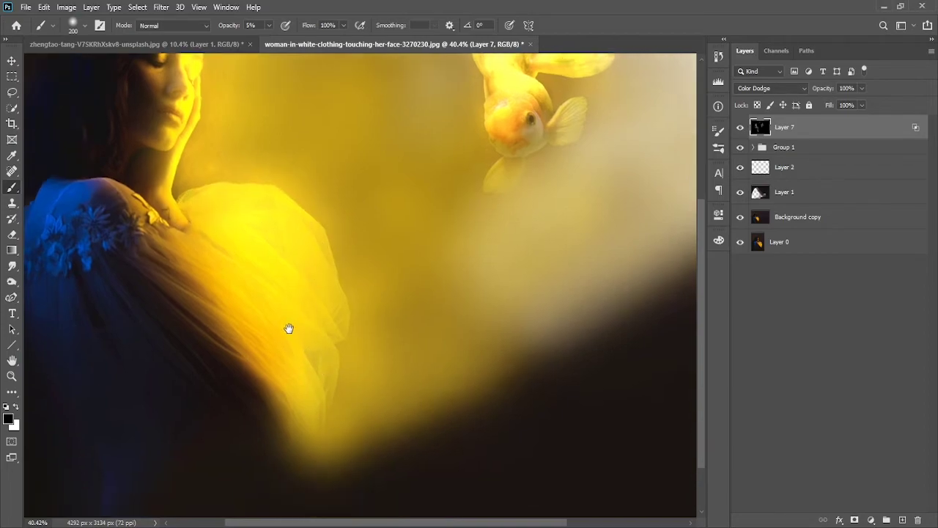
scroll(286, 329, down, 2)
scroll(318, 285, down, 2)
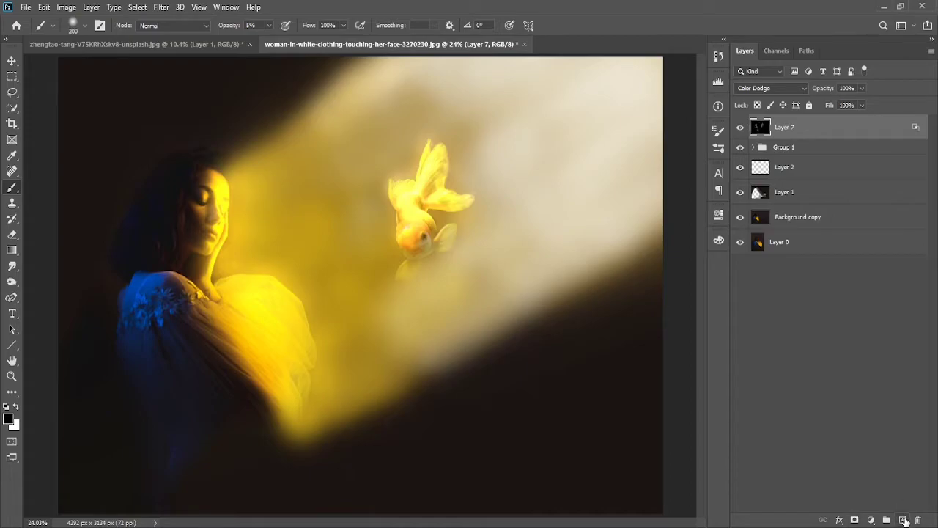
Step: Add new empty layers and paint soft yellow into the upper light beam
click(903, 520)
drag(451, 345, 471, 317)
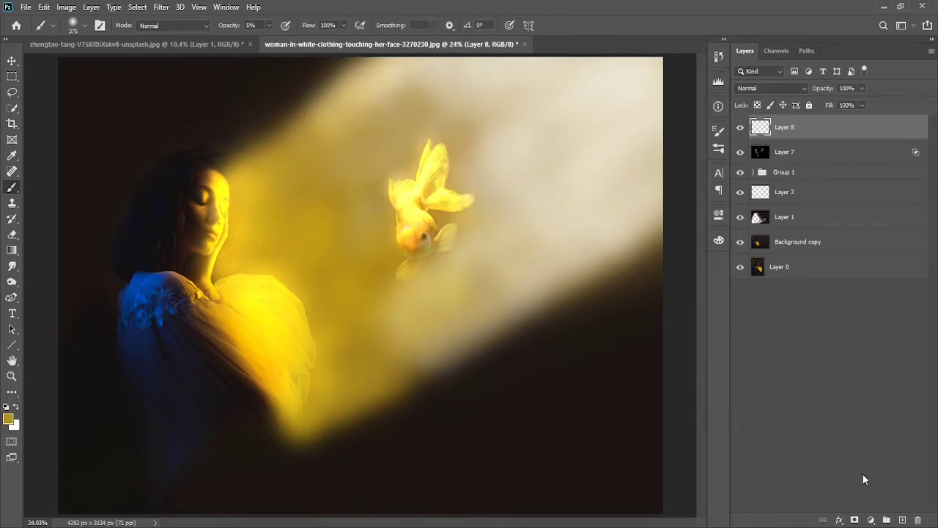
click(903, 520)
mouse_move(307, 177)
mouse_down()
mouse_move(350, 120)
mouse_move(328, 161)
mouse_move(335, 197)
mouse_move(352, 171)
mouse_move(346, 204)
mouse_up()
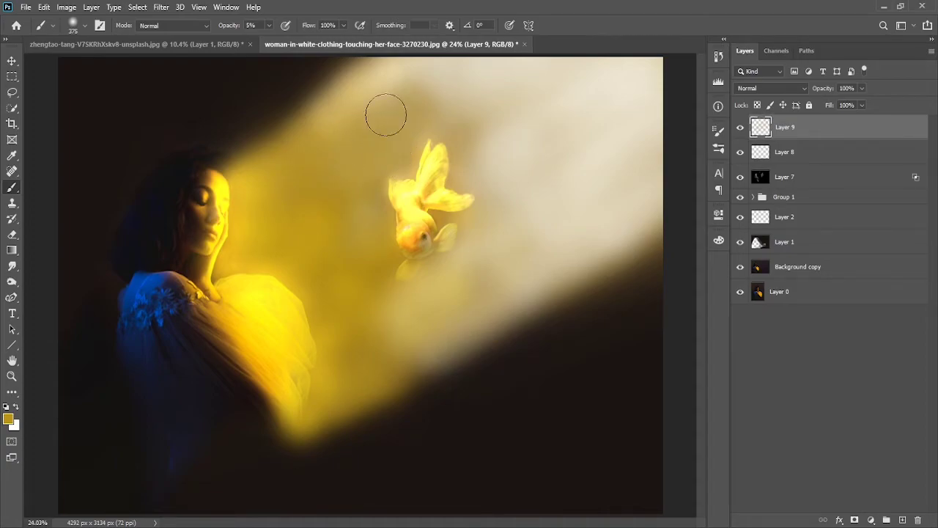
mouse_move(386, 114)
mouse_down()
mouse_move(325, 115)
mouse_move(375, 155)
mouse_move(359, 139)
mouse_up()
Step: At 10% brush opacity, brighten the beam right of the fish and along its lower part
alt+click(436, 90)
key(1)
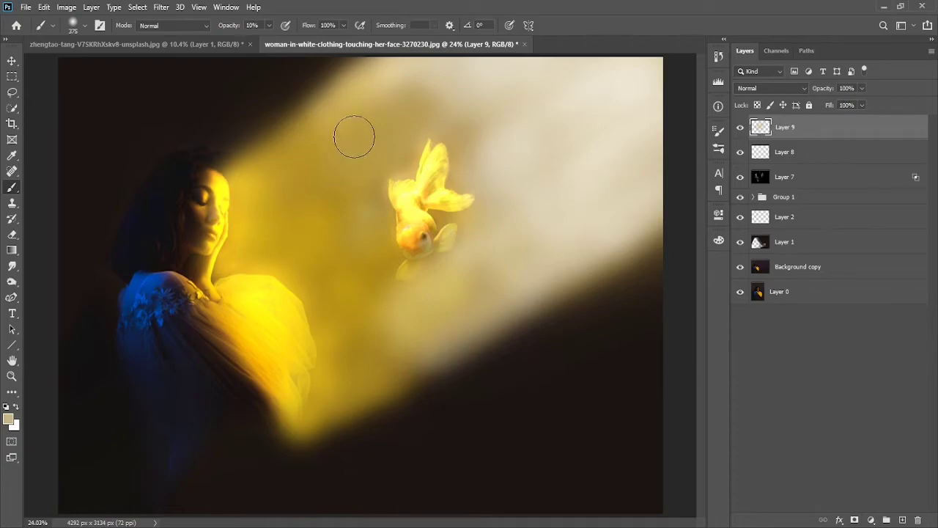
drag(462, 143, 494, 164)
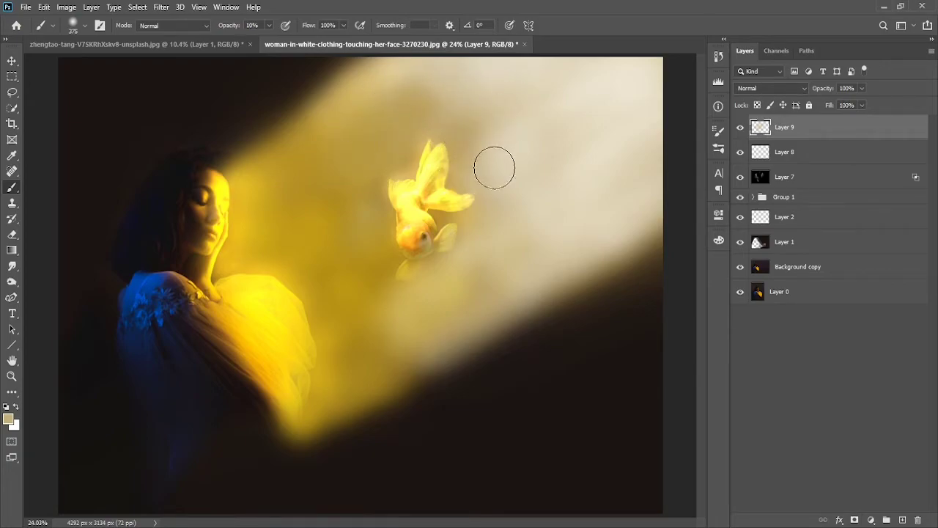
mouse_move(526, 127)
mouse_down()
mouse_move(621, 128)
mouse_move(544, 256)
mouse_move(510, 258)
mouse_up()
alt+click(381, 344)
mouse_move(433, 311)
mouse_down()
mouse_move(417, 306)
mouse_move(405, 375)
mouse_up()
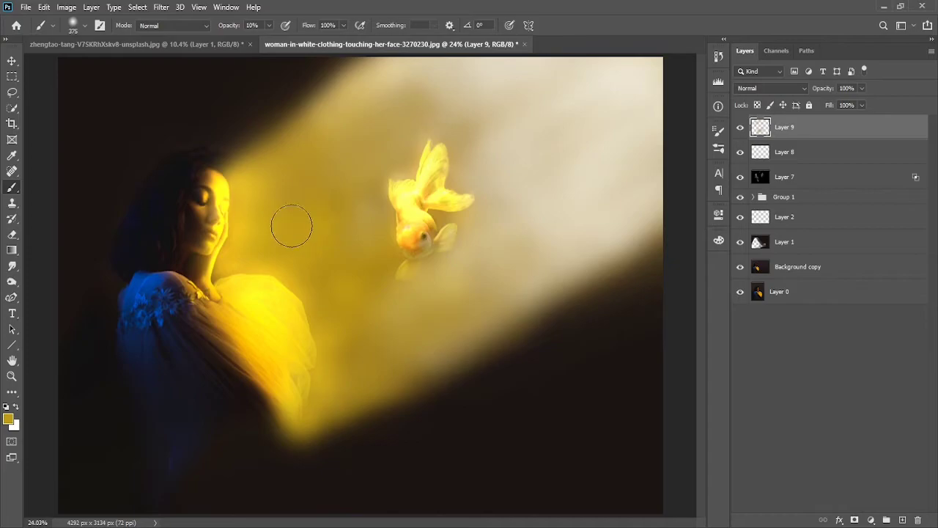
Step: Add faint yellow beside the woman's face and make the beam around the goldfish more golden
mouse_move(291, 222)
mouse_down()
mouse_move(312, 173)
mouse_move(245, 184)
mouse_move(324, 141)
mouse_up()
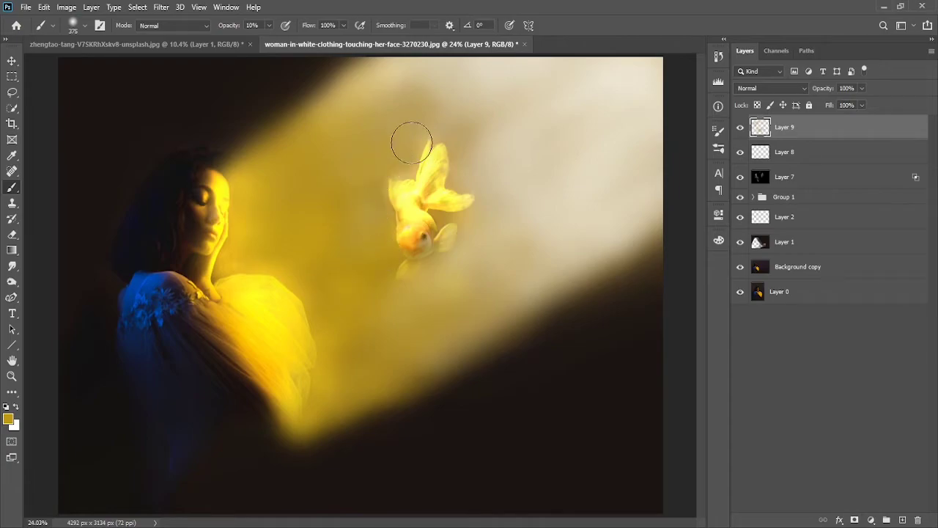
mouse_move(346, 101)
mouse_down()
mouse_move(398, 115)
mouse_move(484, 163)
mouse_move(498, 262)
mouse_move(459, 251)
mouse_up()
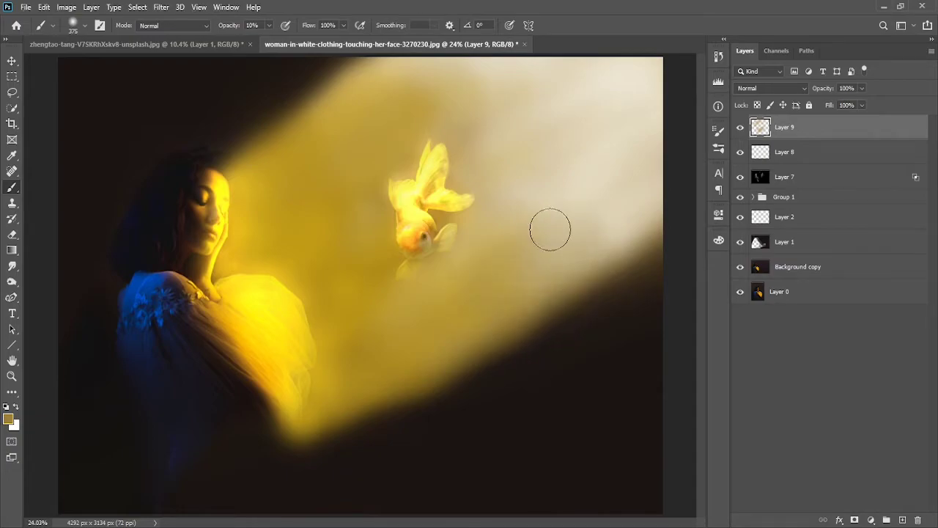
alt+click(546, 102)
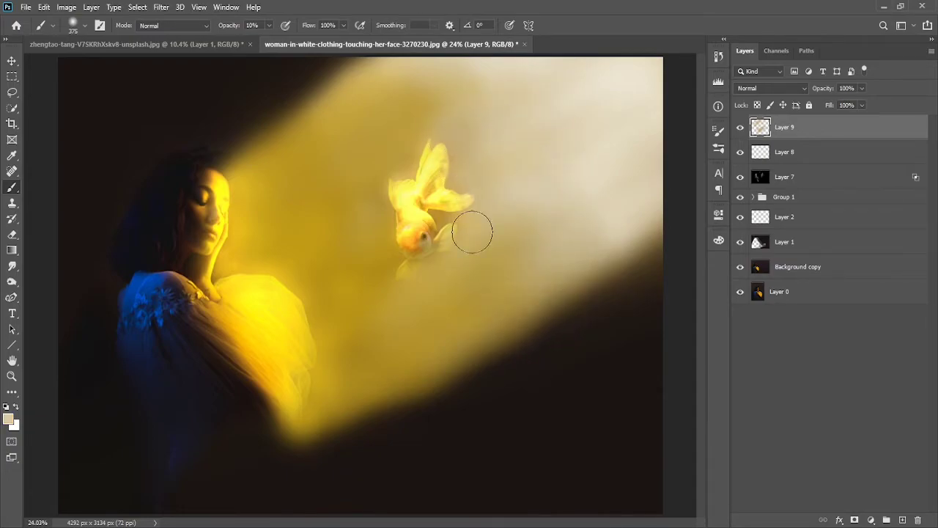
alt+click(344, 311)
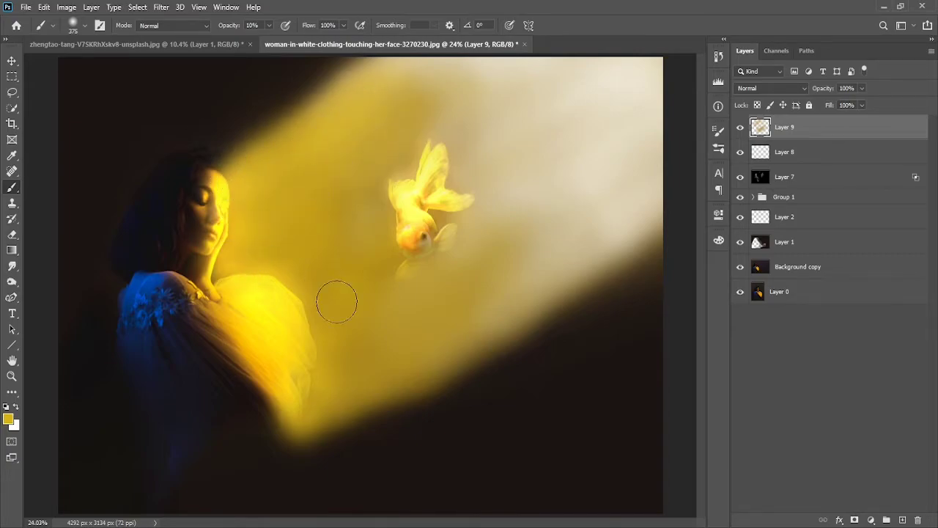
mouse_move(398, 335)
mouse_down()
mouse_move(533, 295)
mouse_move(425, 291)
mouse_move(506, 180)
mouse_move(347, 249)
mouse_move(355, 247)
mouse_up()
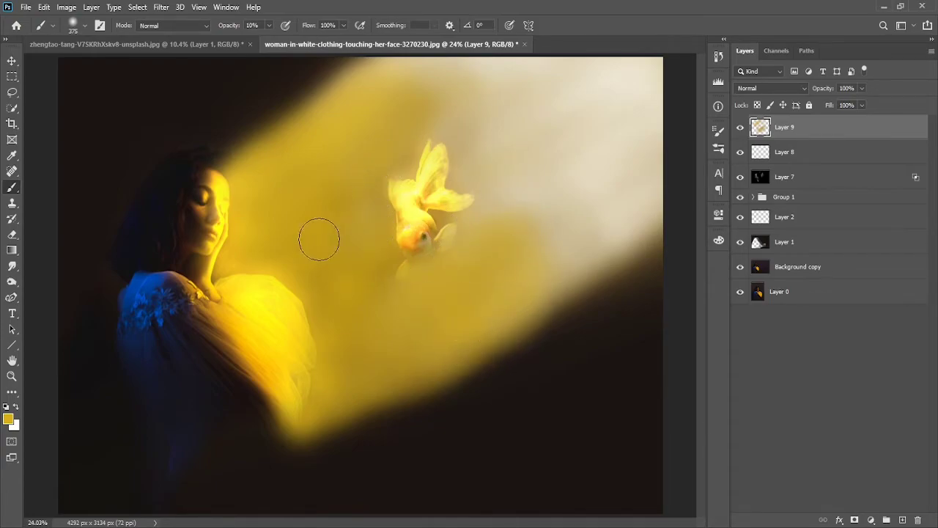
Step: Fill the beam's lower edges with soft yellow and a darker golden stroke left of the goldfish
mouse_move(278, 266)
mouse_down()
mouse_move(345, 318)
mouse_move(325, 436)
mouse_move(356, 398)
mouse_up()
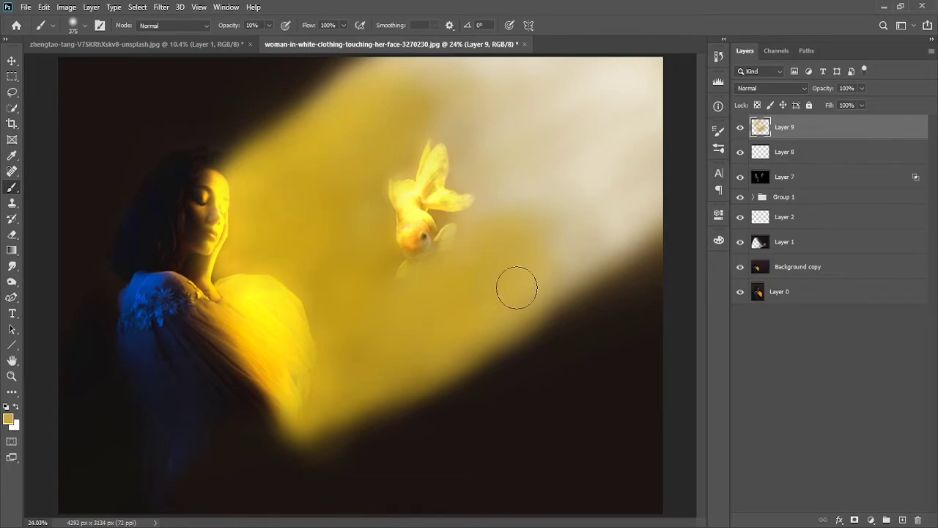
drag(515, 224, 508, 279)
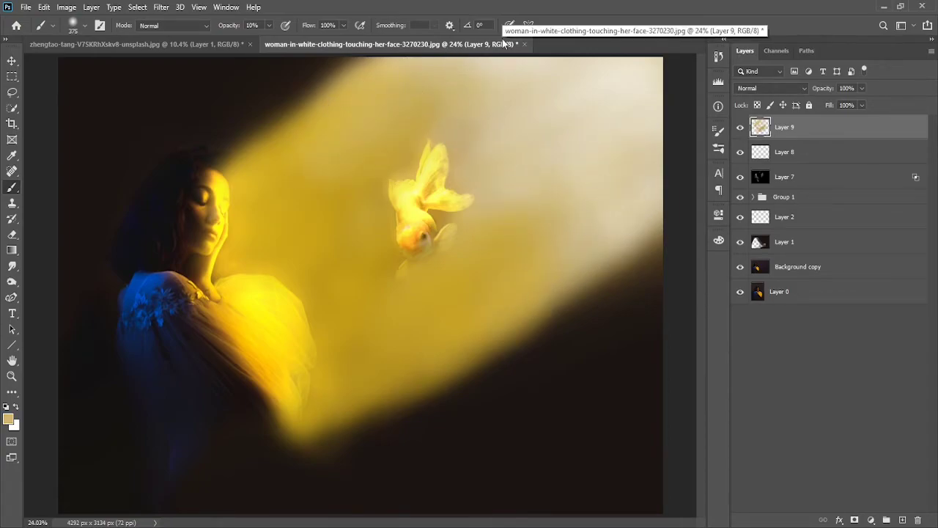
drag(318, 325, 380, 404)
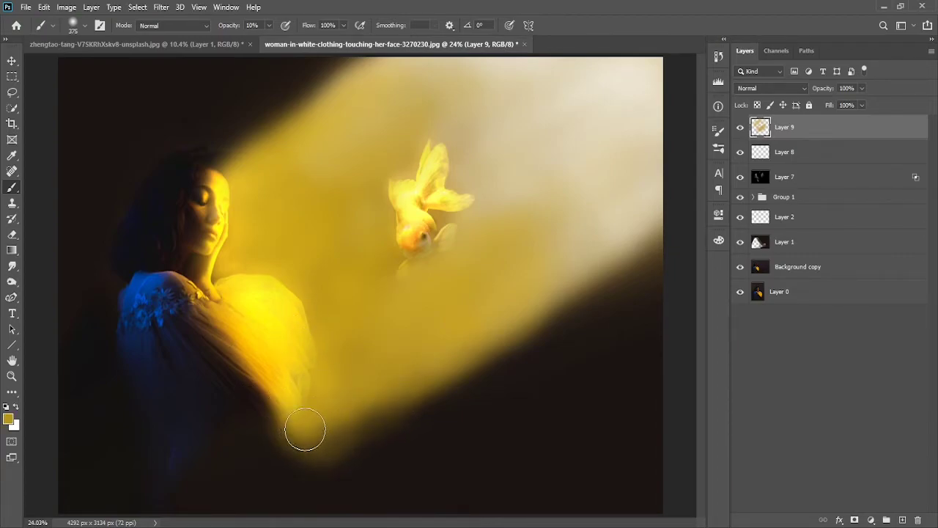
alt+click(288, 415)
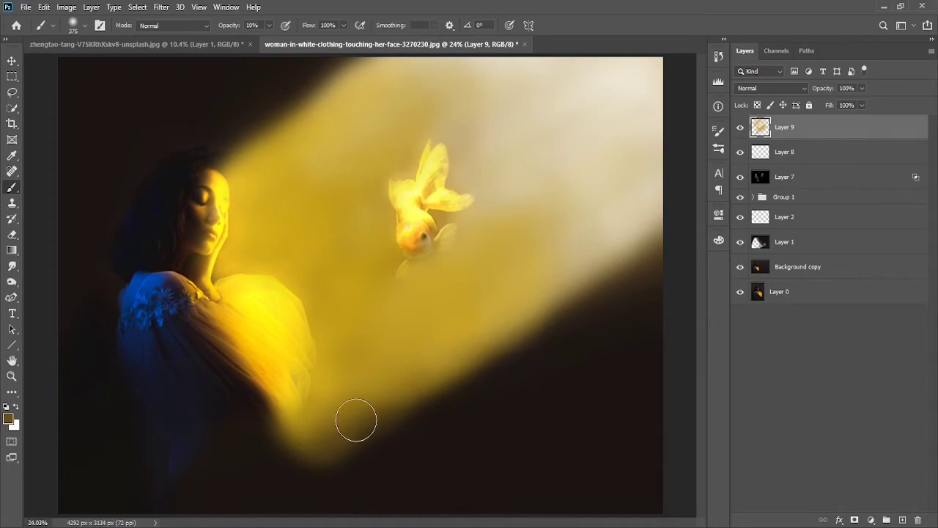
drag(340, 339, 342, 267)
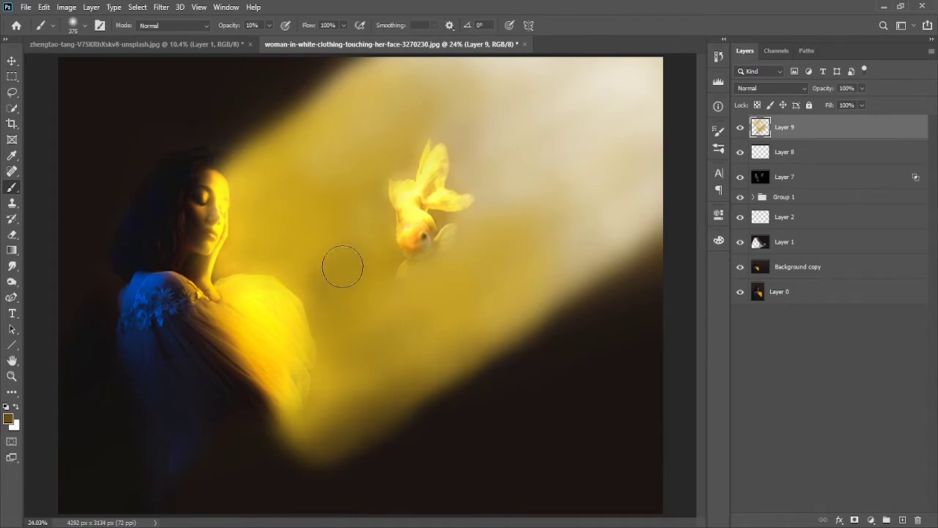
alt+click(331, 305)
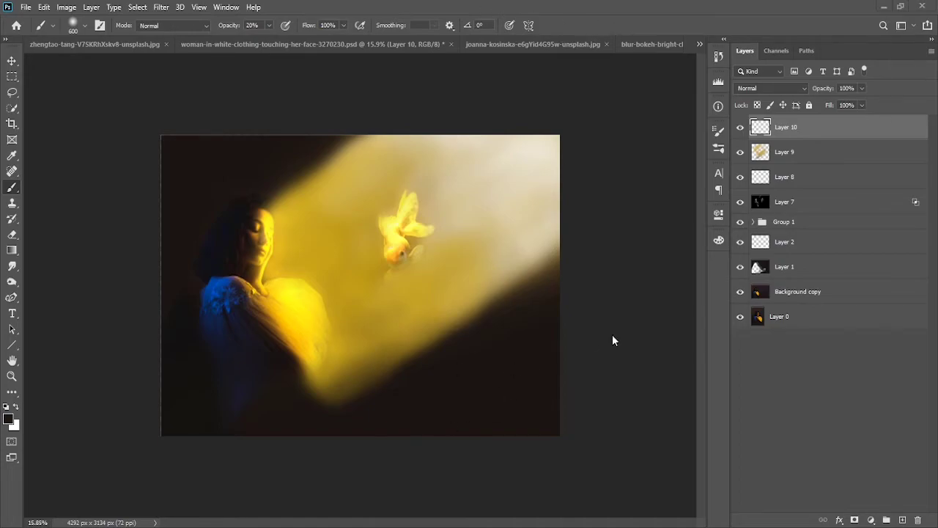
Step: Open the bokeh lights photo and drag it into the woman composite
click(27, 9)
click(37, 28)
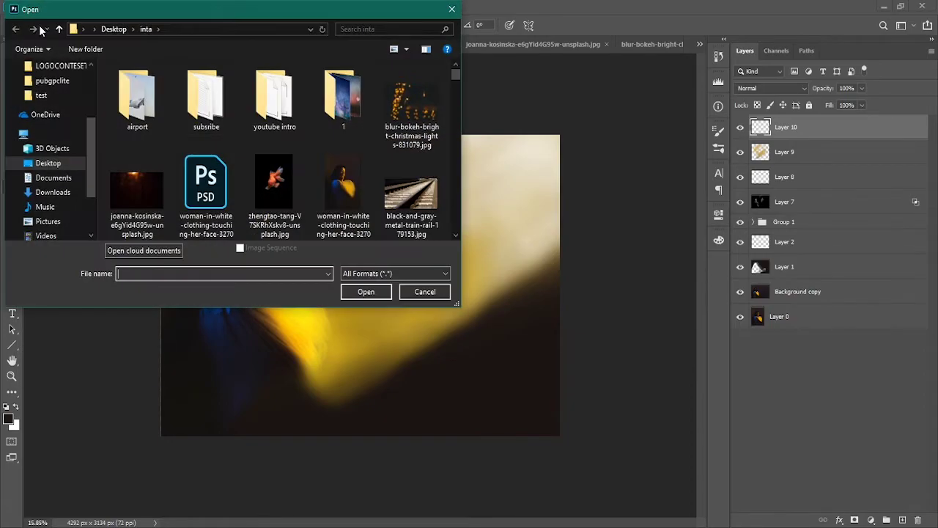
click(411, 106)
click(366, 292)
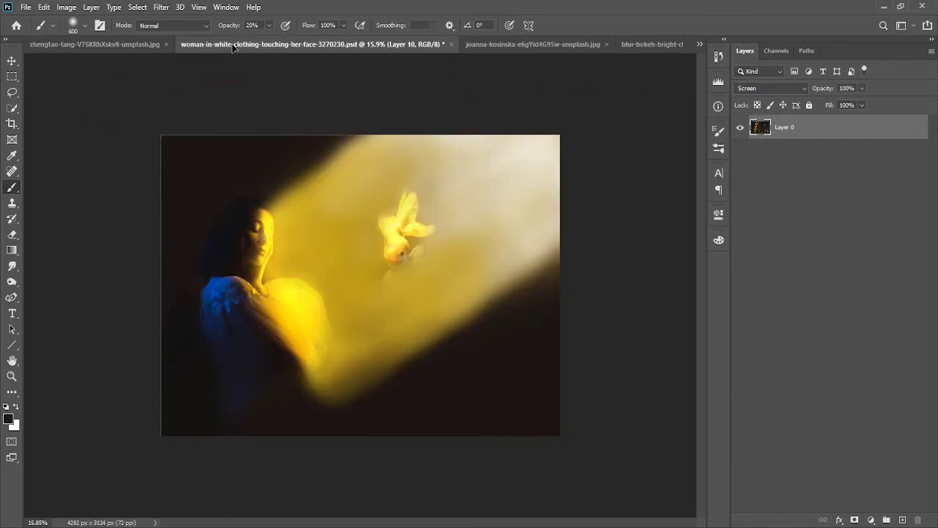
drag(279, 102, 506, 355)
Step: Scale the bokeh layer down and rotate it about 29° to run along the beam
key(ctrl+t)
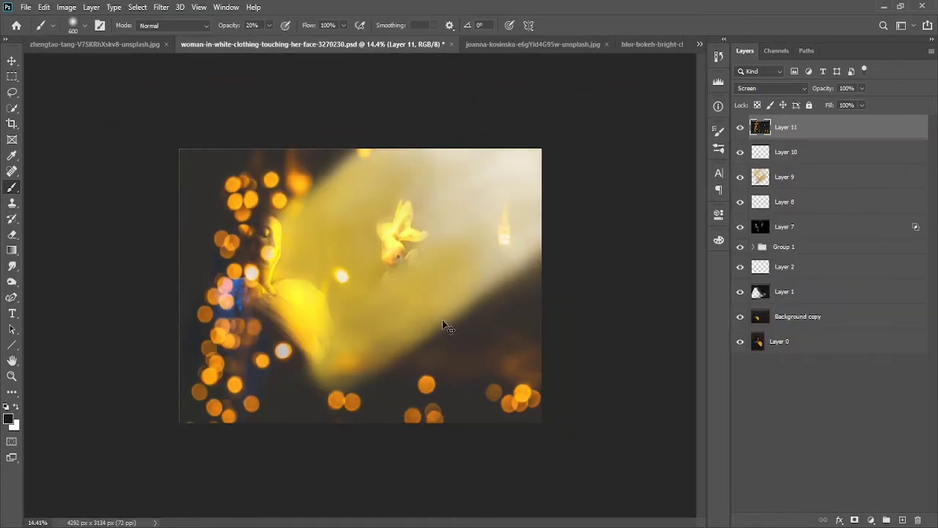
drag(627, 121, 476, 216)
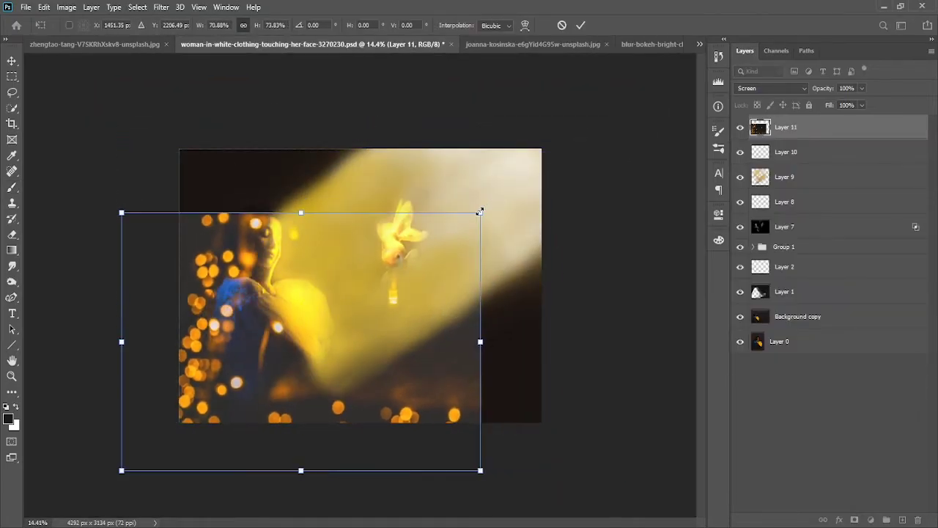
drag(378, 342, 448, 272)
mouse_move(602, 333)
mouse_down()
mouse_move(582, 442)
mouse_move(646, 440)
mouse_up()
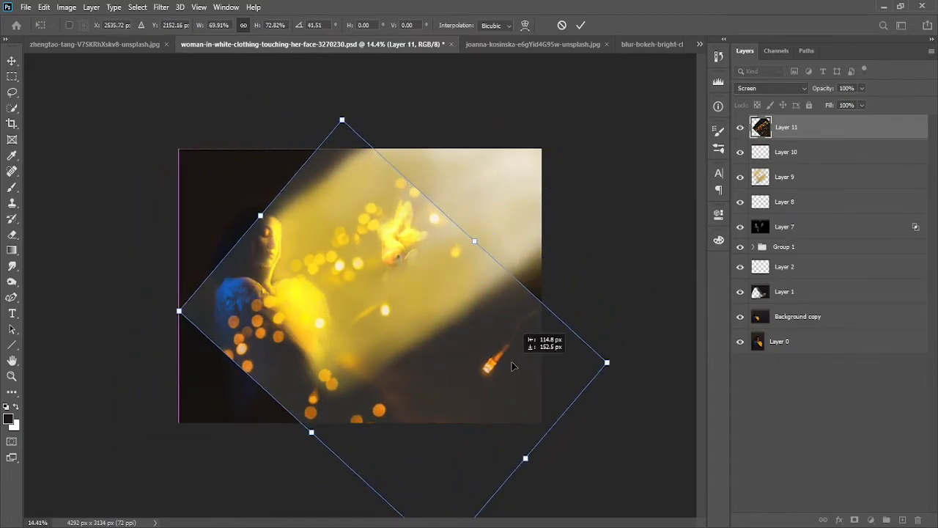
drag(522, 399, 532, 398)
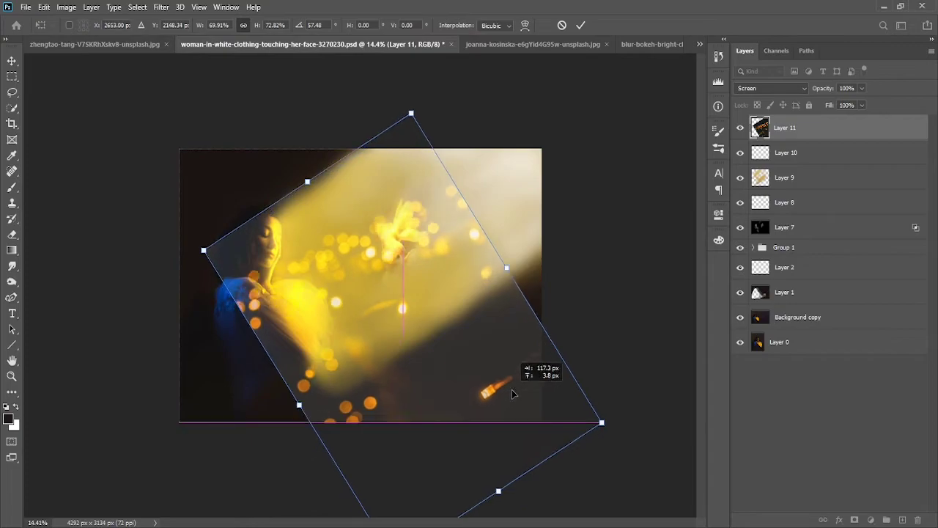
drag(603, 421, 579, 419)
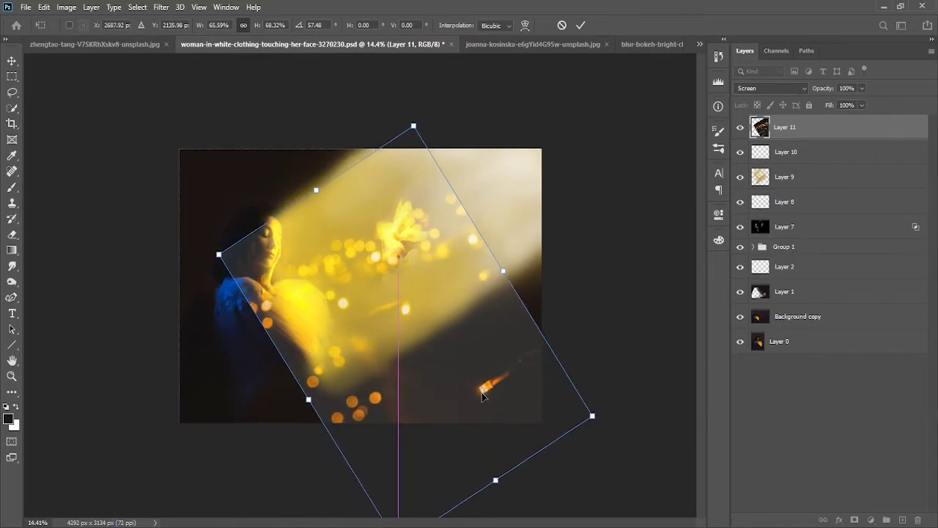
drag(649, 453, 631, 420)
click(580, 25)
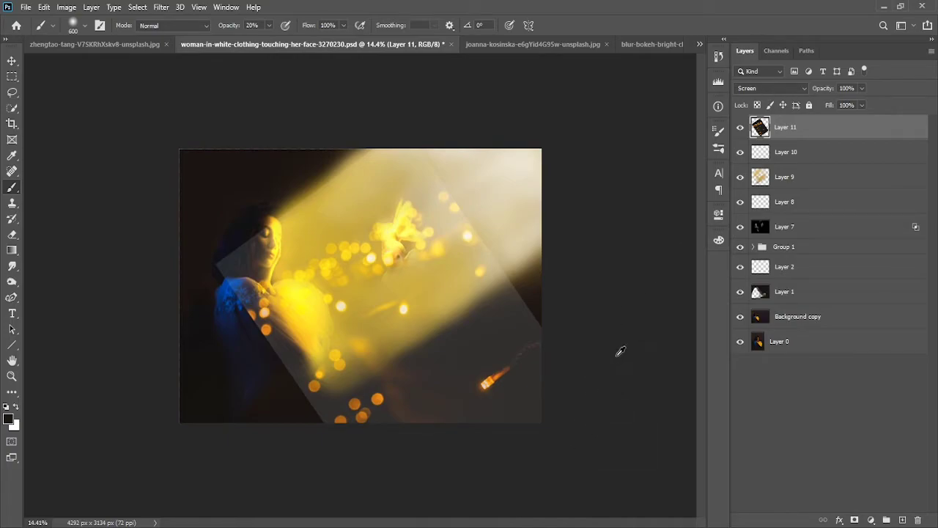
Step: Mask Layer 11's bokeh off the corners, the woman and the orange streak with a soft 40% brush
drag(473, 338, 487, 338)
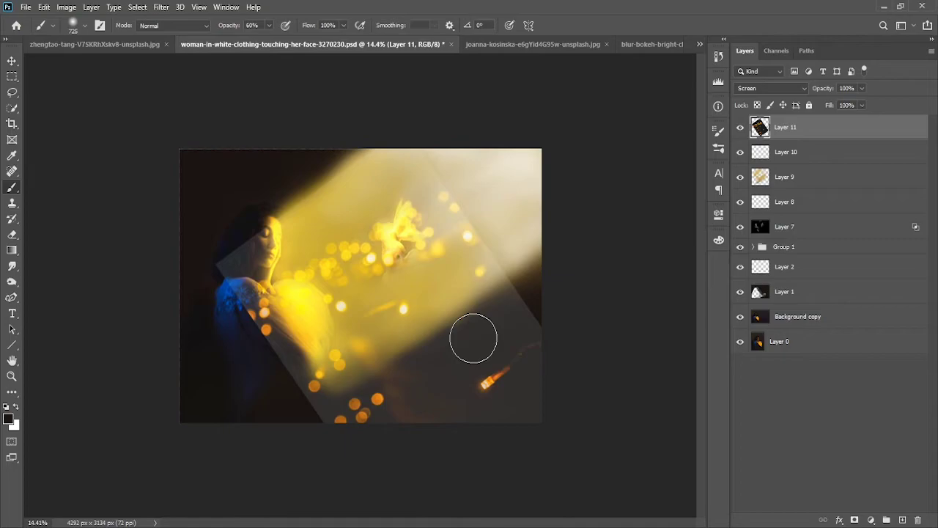
click(854, 518)
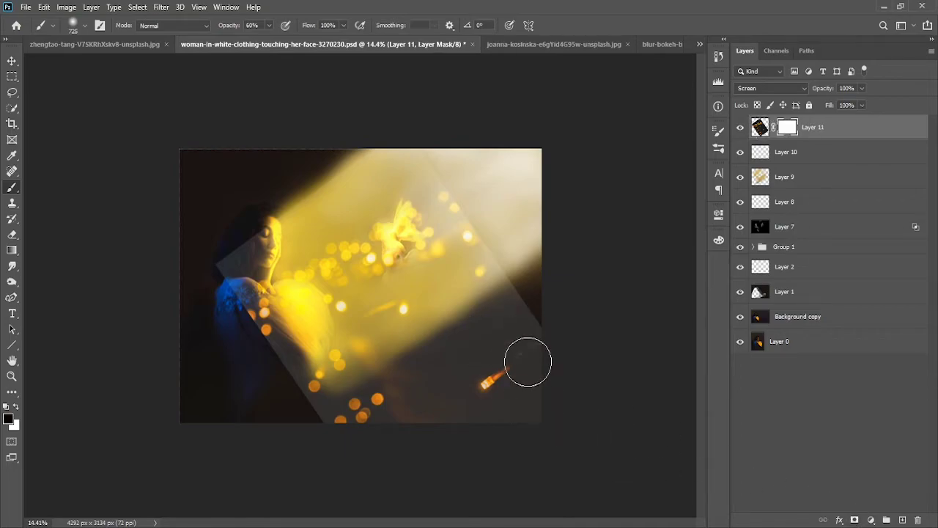
mouse_move(555, 371)
mouse_down()
mouse_move(511, 428)
mouse_move(541, 353)
mouse_move(513, 389)
mouse_move(534, 310)
mouse_move(519, 330)
mouse_move(506, 272)
mouse_up()
key(4)
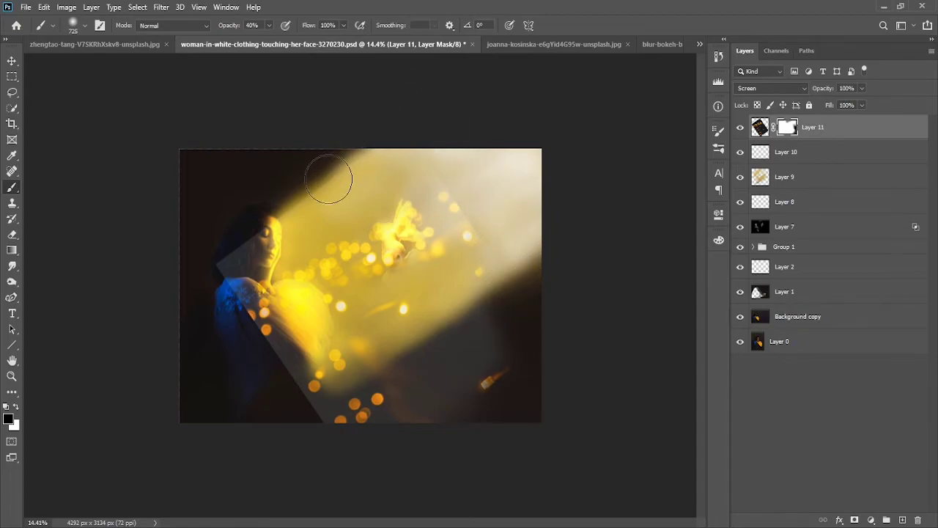
drag(314, 167, 412, 141)
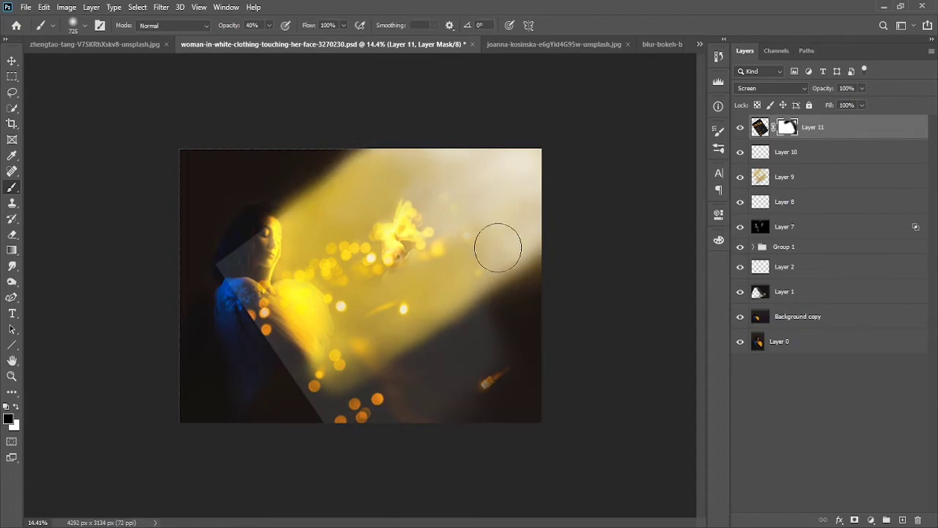
mouse_move(359, 411)
mouse_down()
mouse_move(408, 426)
mouse_move(386, 409)
mouse_move(482, 387)
mouse_up()
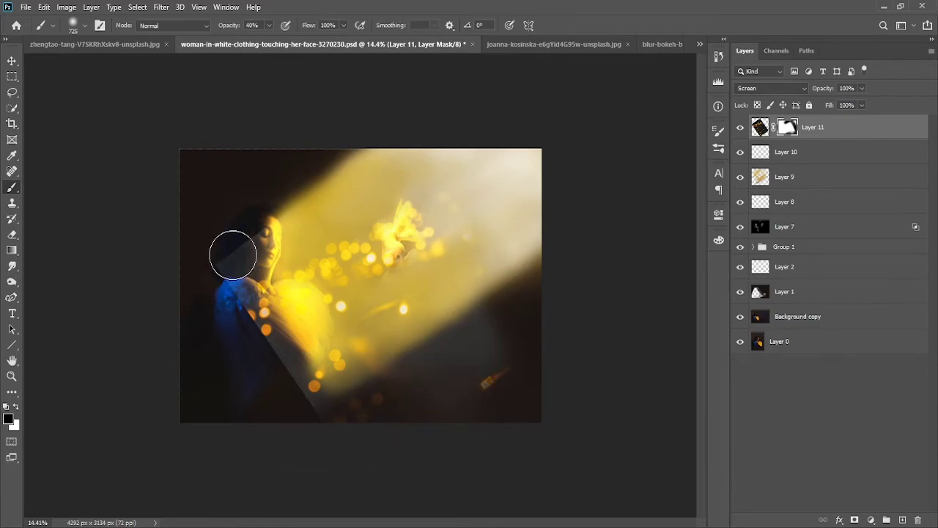
mouse_move(233, 255)
mouse_down()
mouse_move(245, 227)
mouse_move(256, 357)
mouse_move(263, 348)
mouse_move(293, 366)
mouse_move(325, 425)
mouse_move(286, 377)
mouse_move(241, 269)
mouse_move(258, 242)
mouse_up()
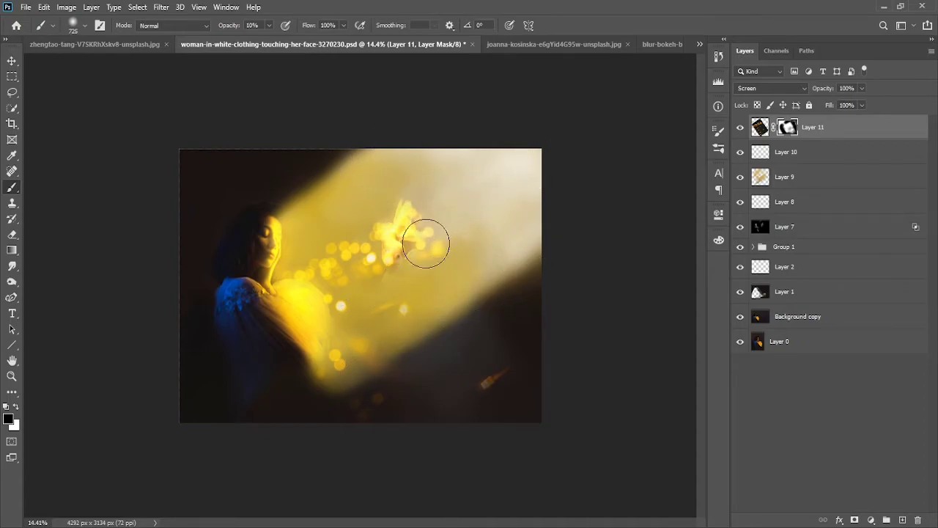
drag(484, 377, 494, 387)
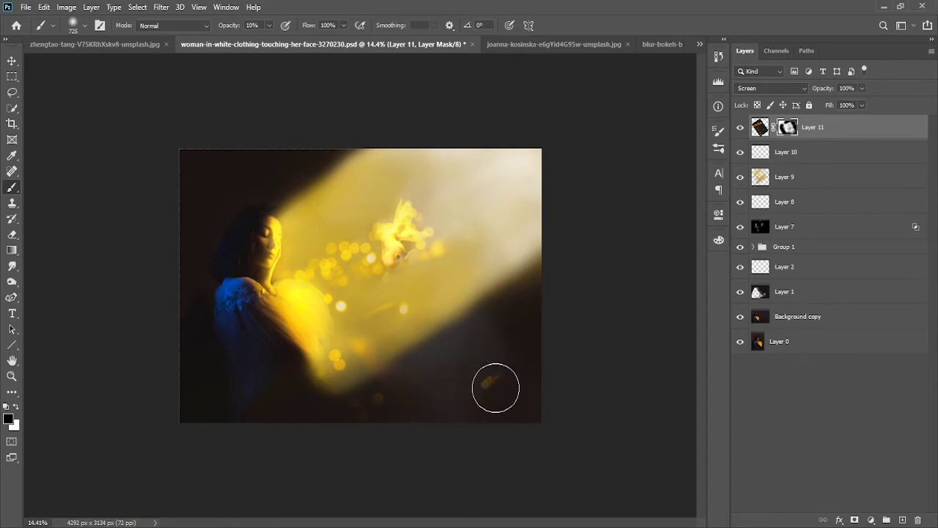
key(0)
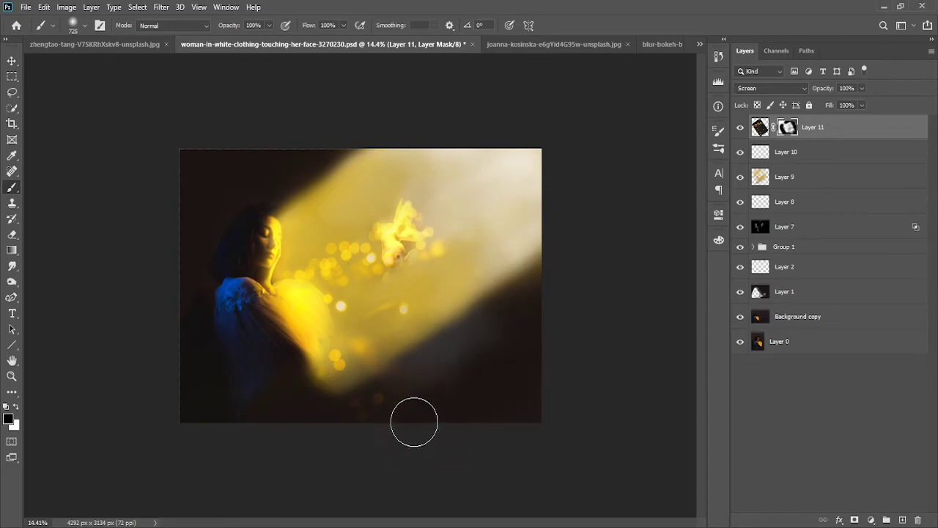
key(2)
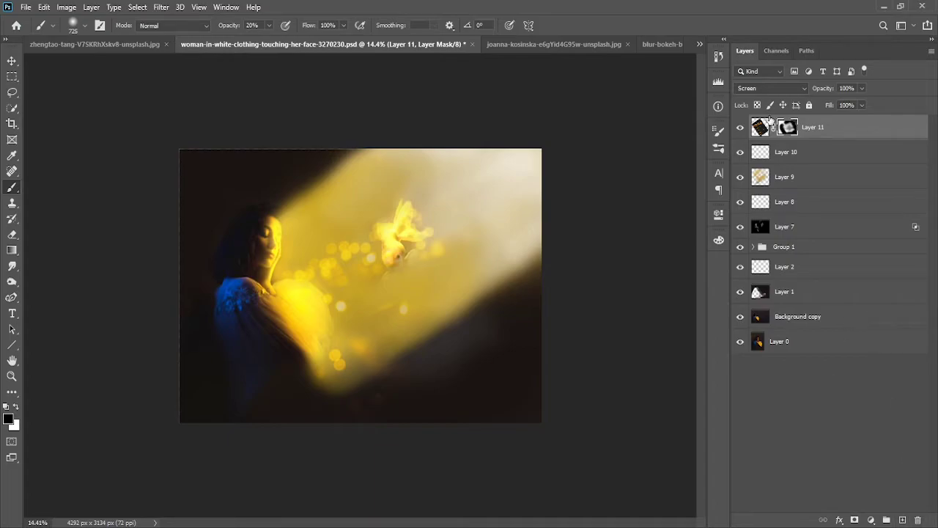
Step: Add Layer 12 and darken beneath the beam with a 60% black brush
click(896, 518)
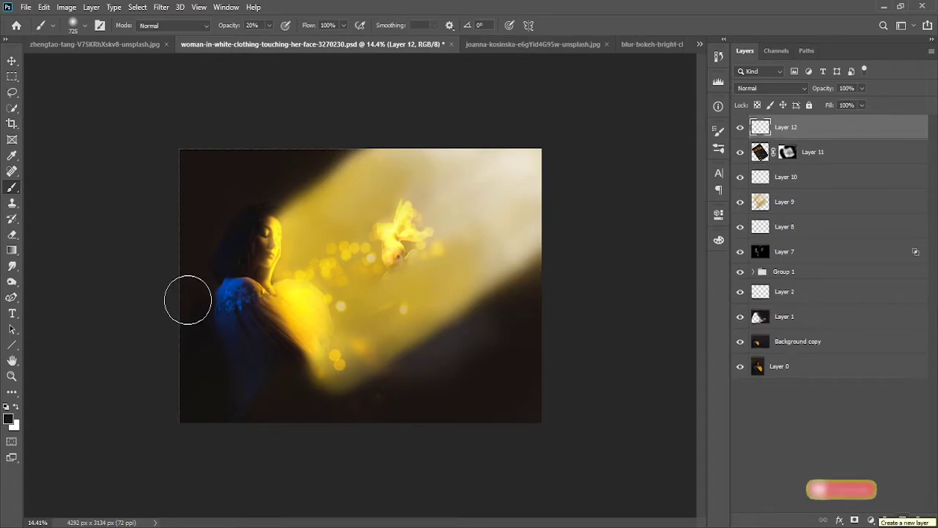
key(6)
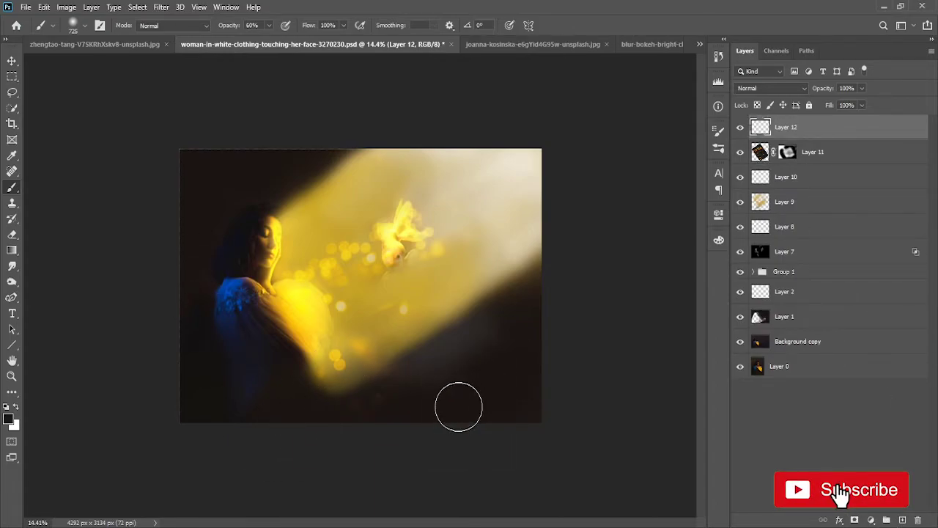
drag(401, 427, 524, 412)
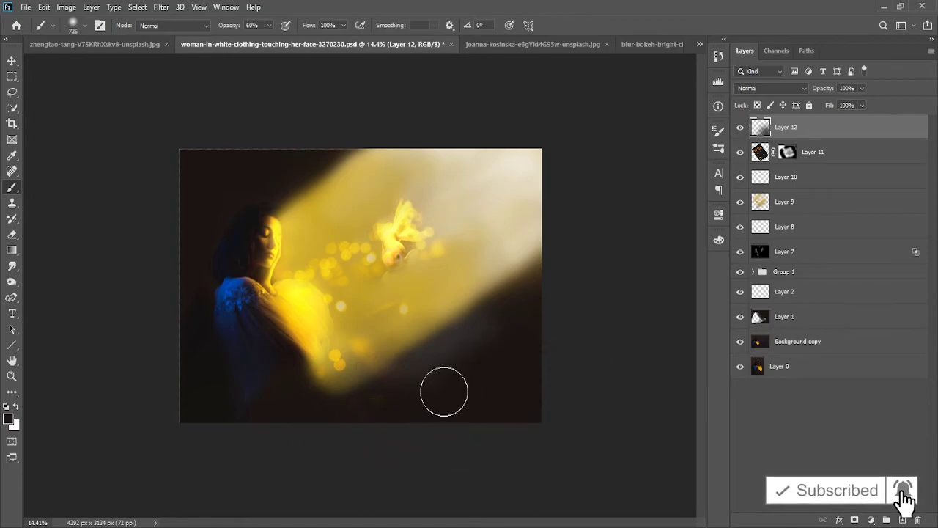
right_click(531, 228)
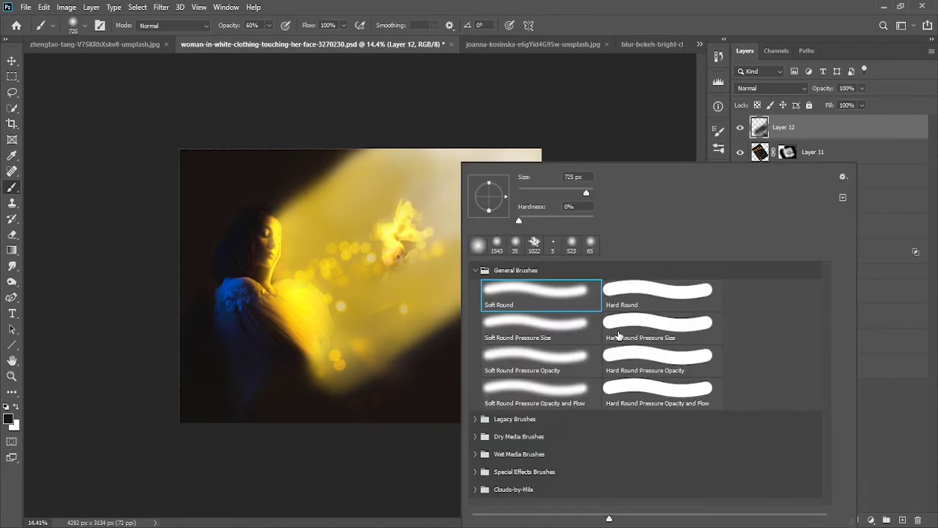
key(Return)
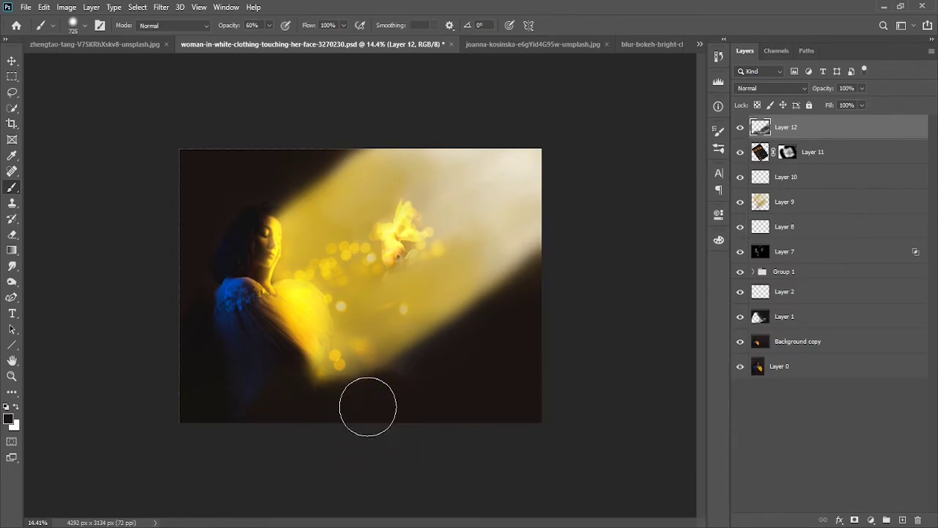
mouse_move(357, 413)
mouse_down()
mouse_move(466, 356)
mouse_move(522, 255)
mouse_up()
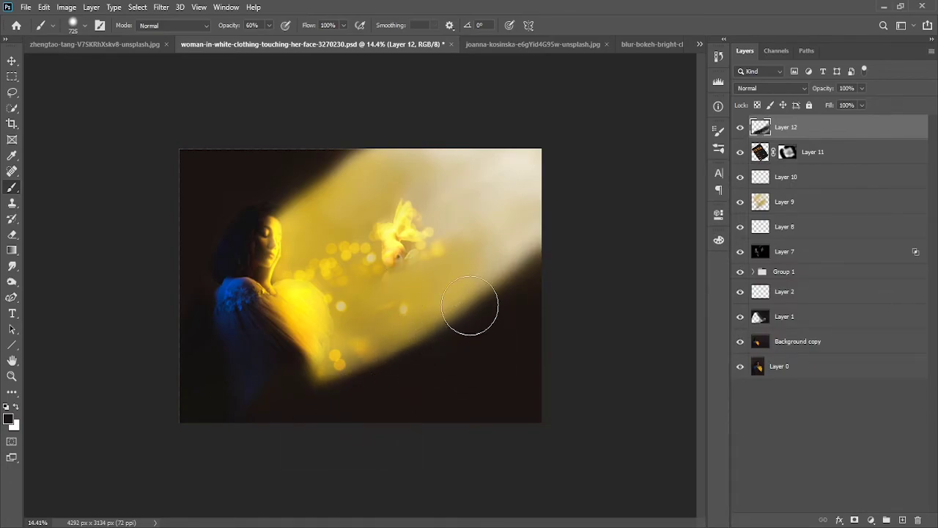
key(ctrl+z)
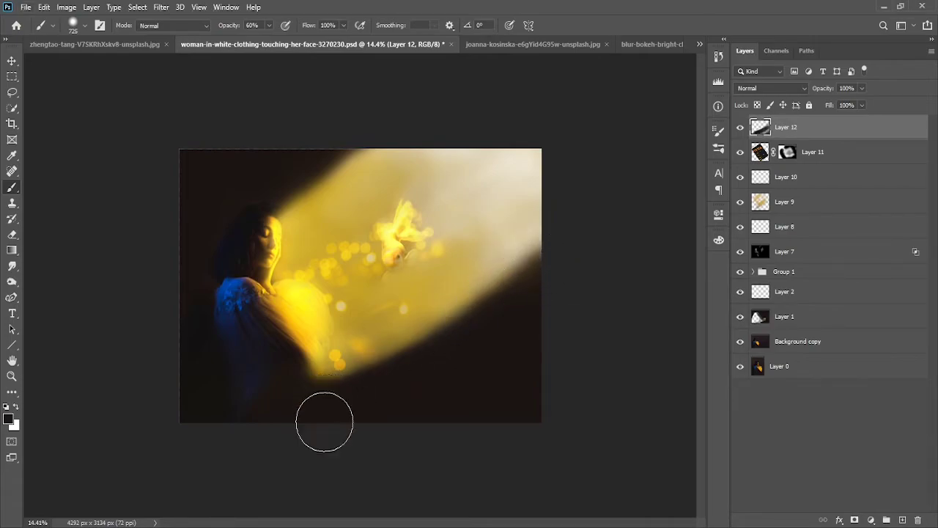
Step: At 40% opacity, darken the beam's upper-left and top edges and its lower-right edge
key(4)
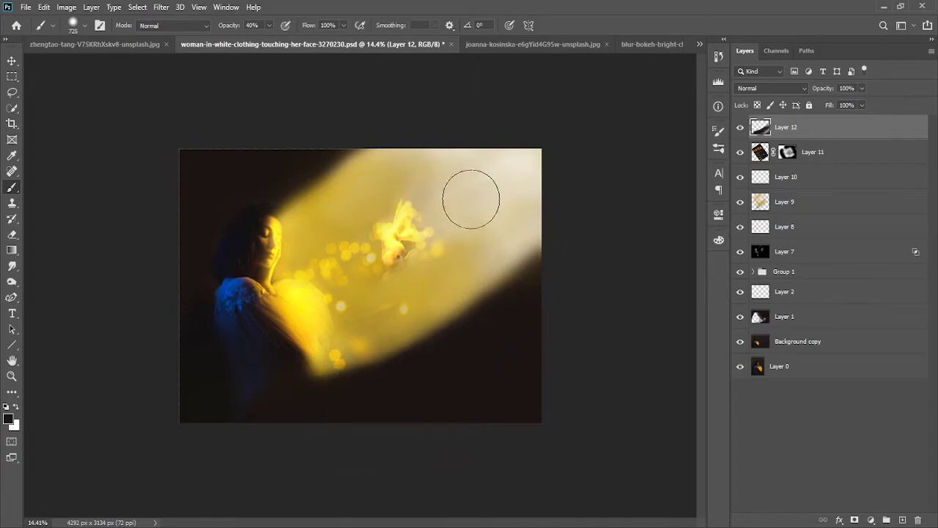
drag(268, 184, 268, 171)
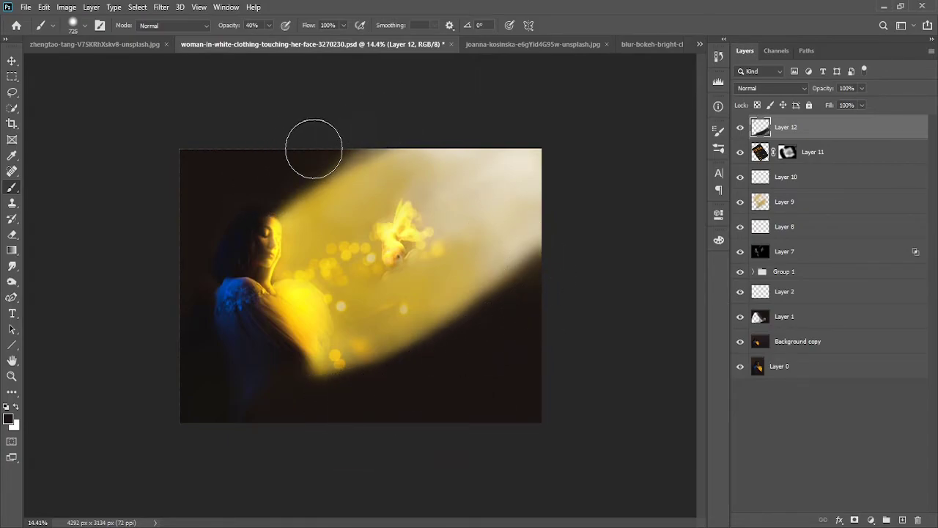
drag(371, 129, 300, 157)
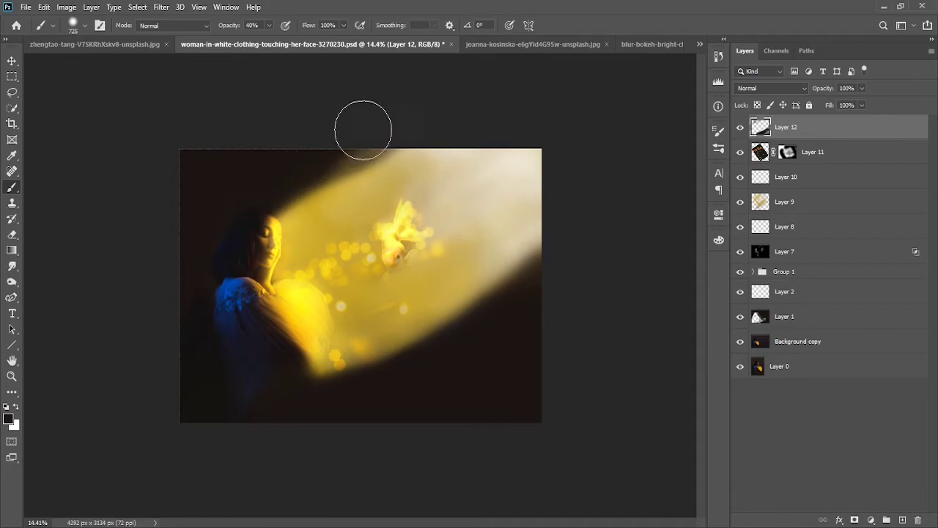
mouse_move(363, 130)
mouse_down()
mouse_move(299, 151)
mouse_move(324, 147)
mouse_move(394, 164)
mouse_up()
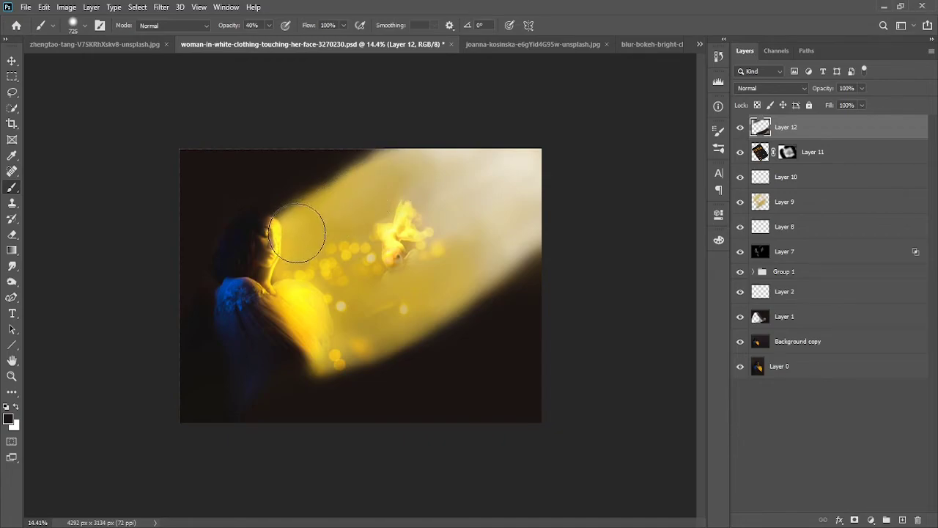
drag(373, 188, 382, 161)
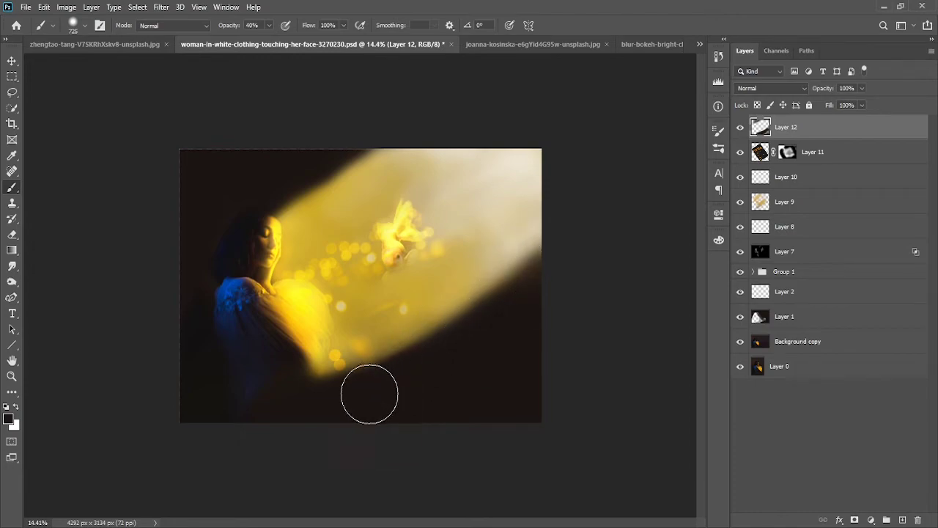
drag(536, 266, 492, 305)
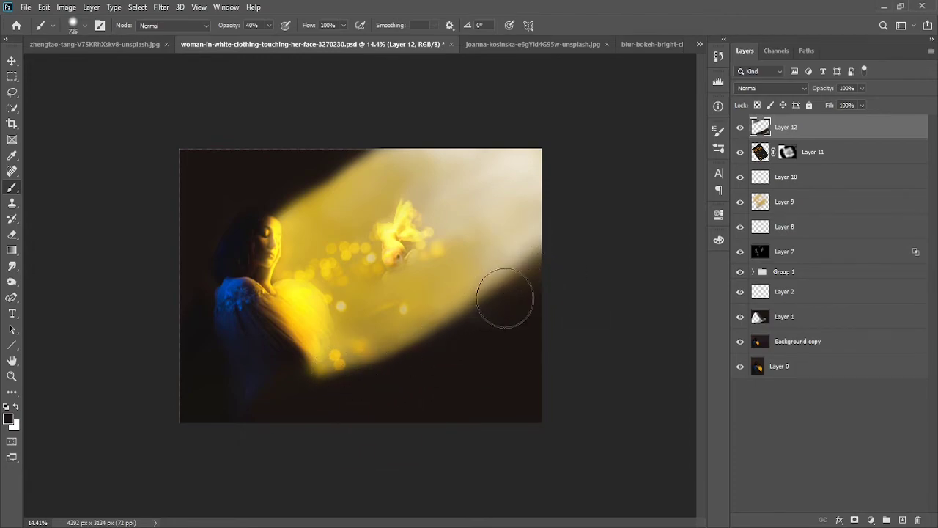
Step: Sample beige from the beam and soften its lower-right edge with pale beige and gold
alt+click(501, 265)
mouse_move(501, 265)
mouse_down()
mouse_move(520, 272)
mouse_move(477, 310)
mouse_move(508, 290)
mouse_up()
mouse_move(441, 318)
mouse_down()
mouse_move(431, 309)
mouse_move(515, 271)
mouse_move(368, 349)
mouse_move(379, 342)
mouse_move(348, 383)
mouse_move(578, 279)
mouse_up()
alt+click(409, 318)
Step: Paint pale cream and darker gold over the beam's lower-right area
drag(482, 296, 555, 274)
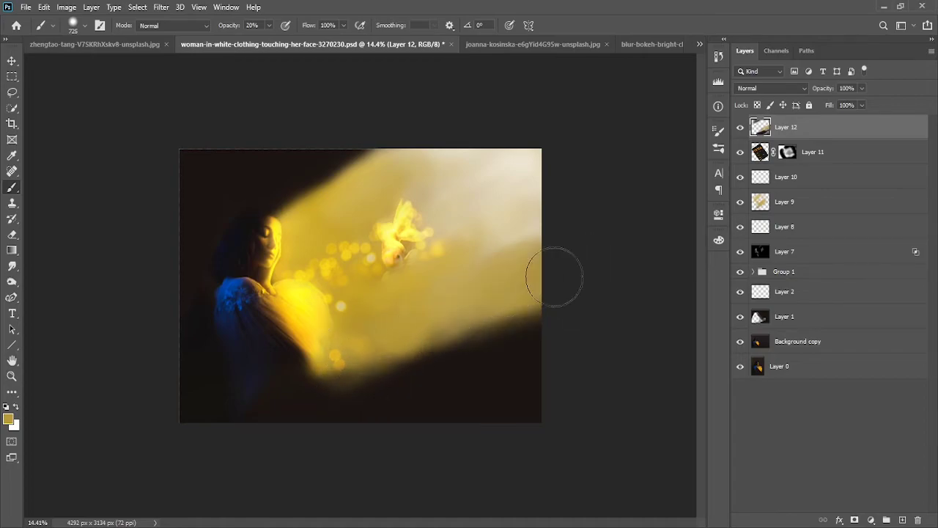
mouse_move(504, 245)
mouse_down()
mouse_move(520, 268)
mouse_move(508, 279)
mouse_move(450, 262)
mouse_up()
alt+click(425, 301)
mouse_move(426, 301)
mouse_down()
mouse_move(486, 291)
mouse_move(356, 394)
mouse_move(481, 316)
mouse_up()
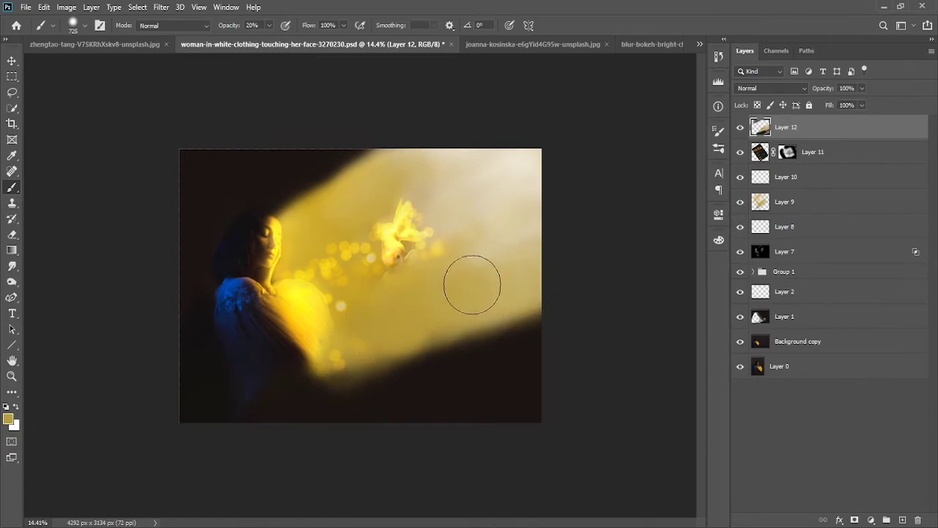
alt+click(540, 247)
mouse_move(488, 245)
mouse_down()
mouse_move(476, 295)
mouse_move(441, 283)
mouse_up()
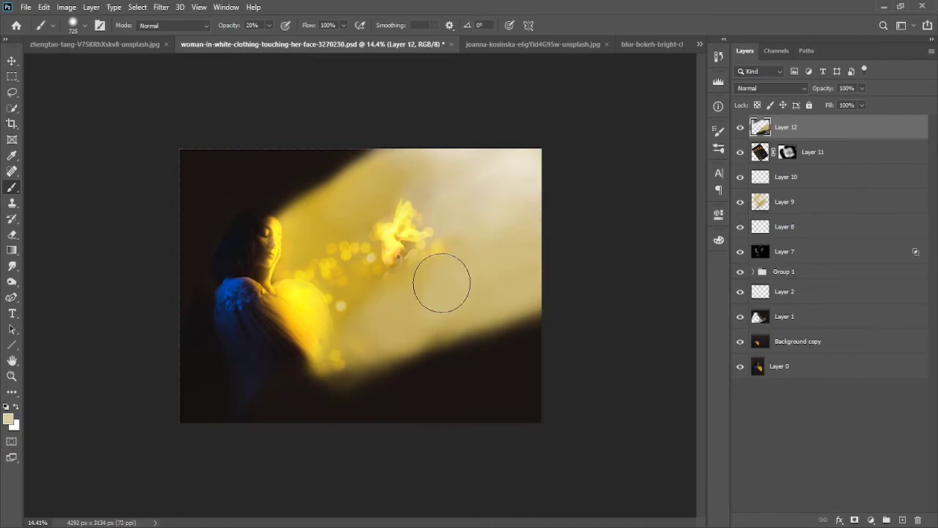
key(ctrl)
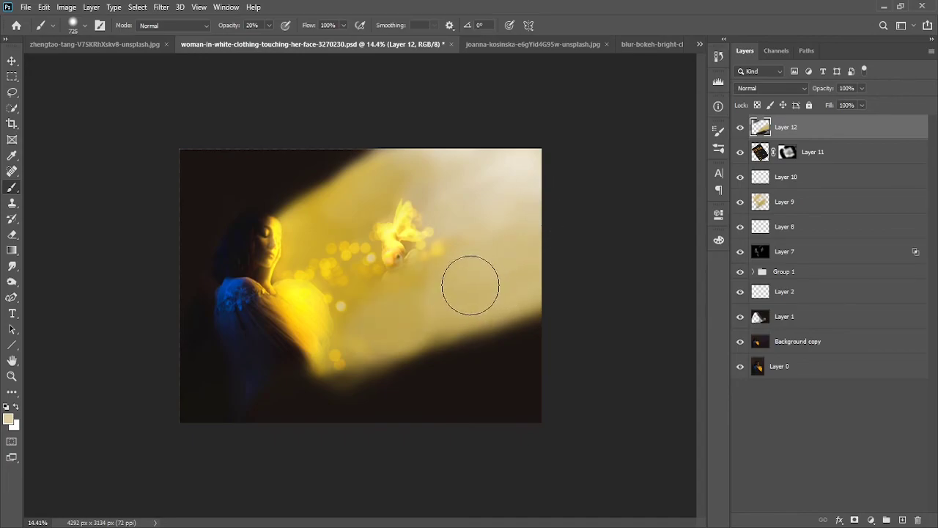
Step: At 10% opacity, strengthen the golden tone and brush faint white along the right edge
key(1)
alt+click(369, 305)
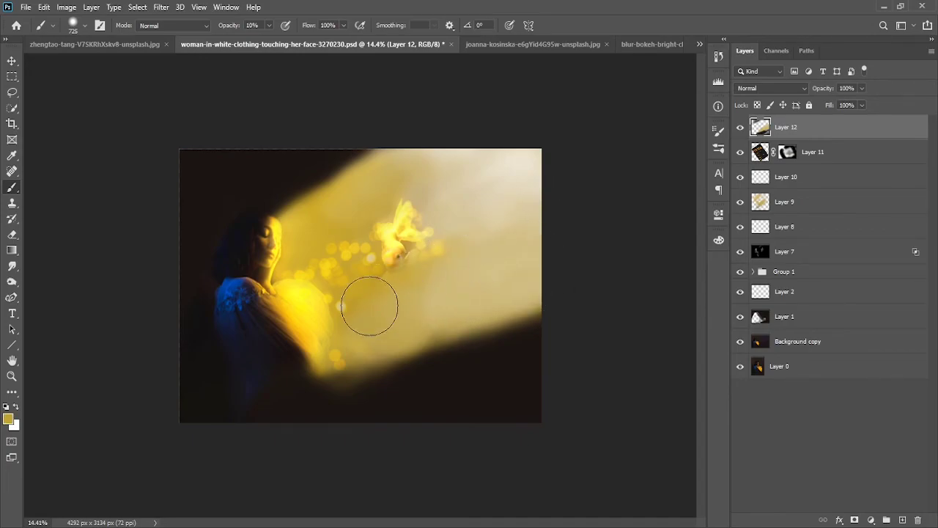
mouse_move(459, 304)
mouse_down()
mouse_move(521, 256)
mouse_move(555, 206)
mouse_move(497, 206)
mouse_up()
key(x)
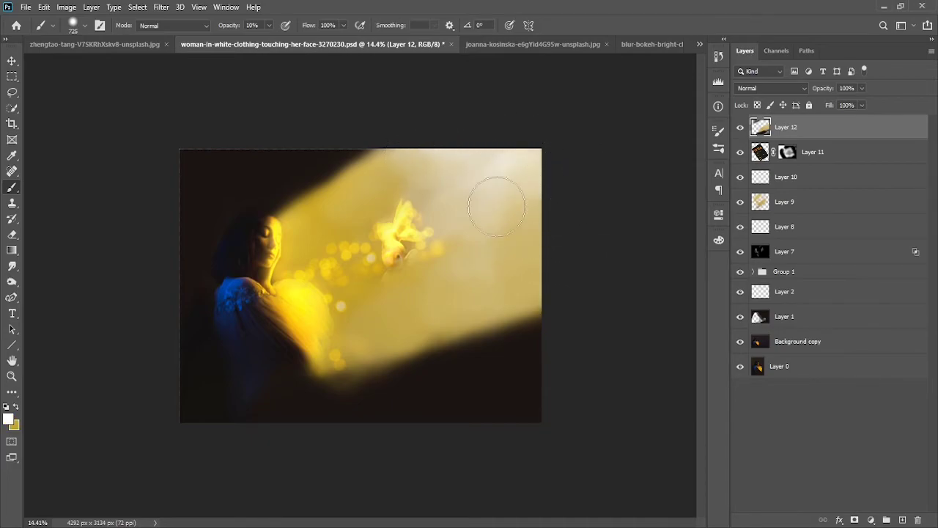
mouse_move(536, 282)
mouse_down()
mouse_move(540, 210)
mouse_move(512, 174)
mouse_move(552, 247)
mouse_up()
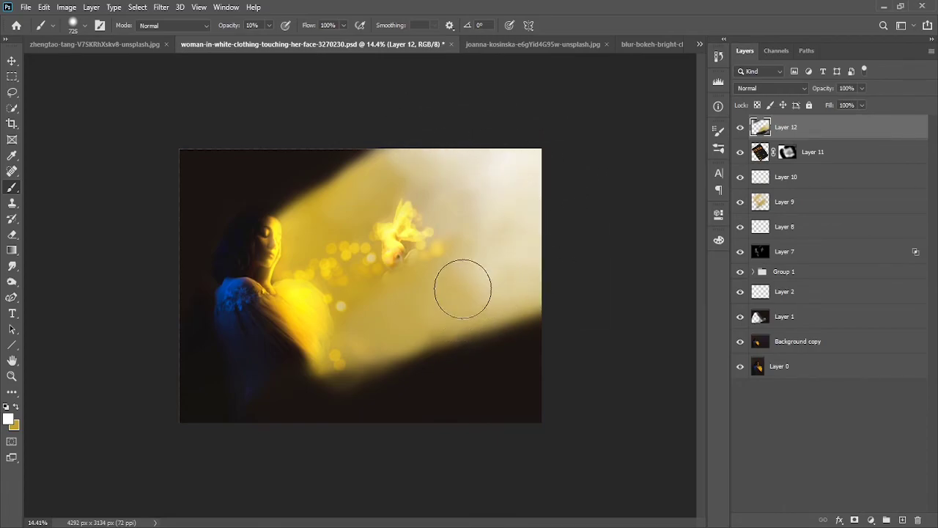
Step: Whiten the beam near the goldfish at 5% opacity, then add empty Layer 13
key(0)
key(5)
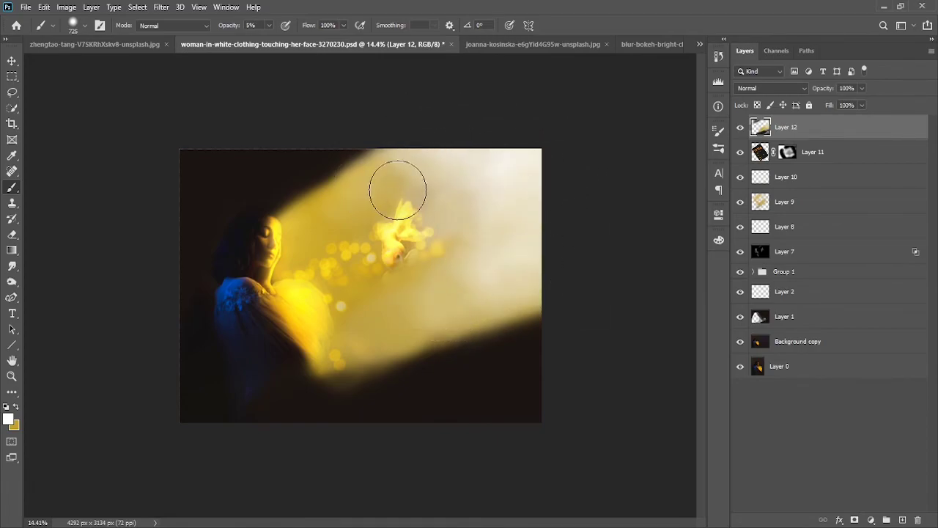
mouse_move(398, 189)
mouse_down()
mouse_move(437, 242)
mouse_move(435, 310)
mouse_move(523, 268)
mouse_move(549, 183)
mouse_up()
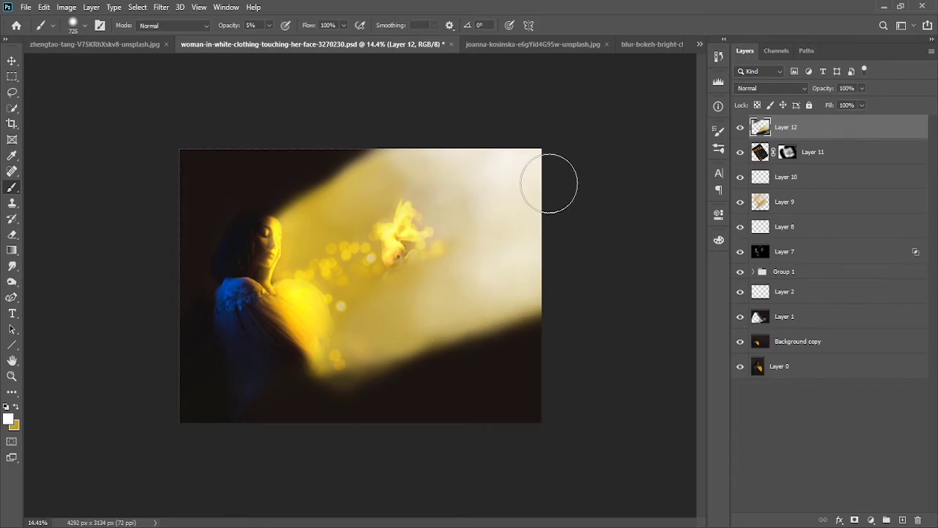
click(901, 519)
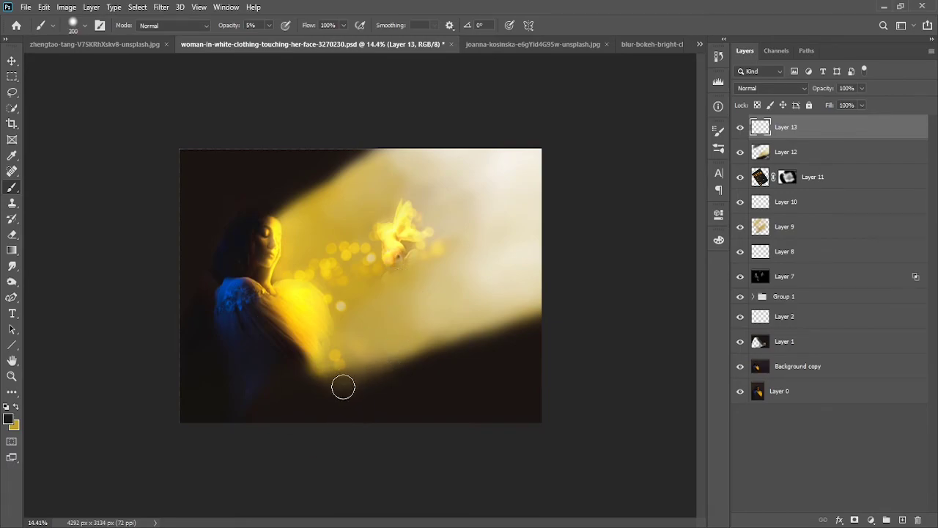
Step: Darken the beam's top and lower-left borders with straight 20% black brush lines
drag(348, 385, 368, 379)
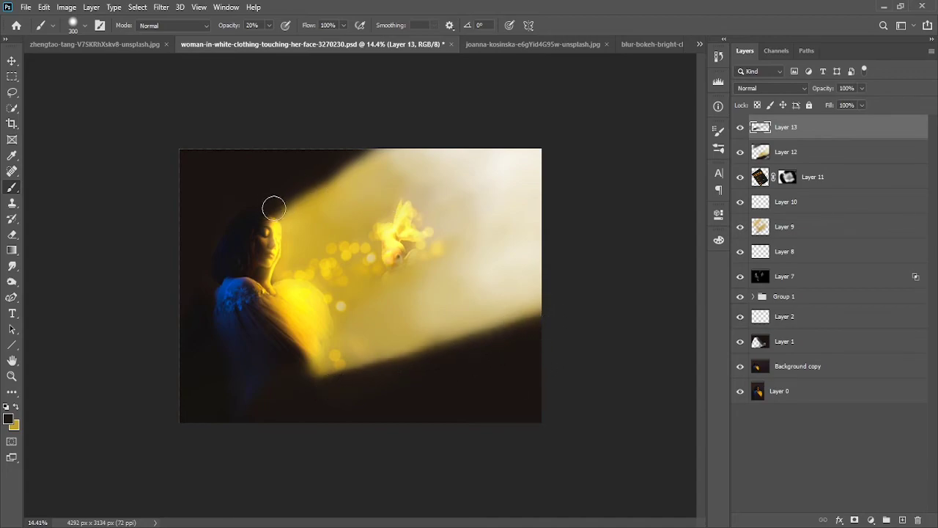
drag(274, 208, 354, 147)
shift+click(387, 144)
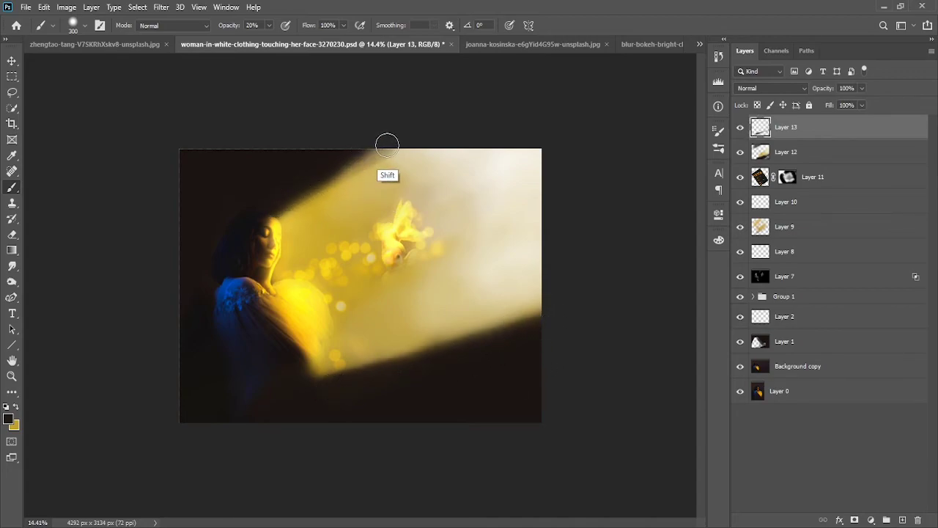
shift+click(379, 140)
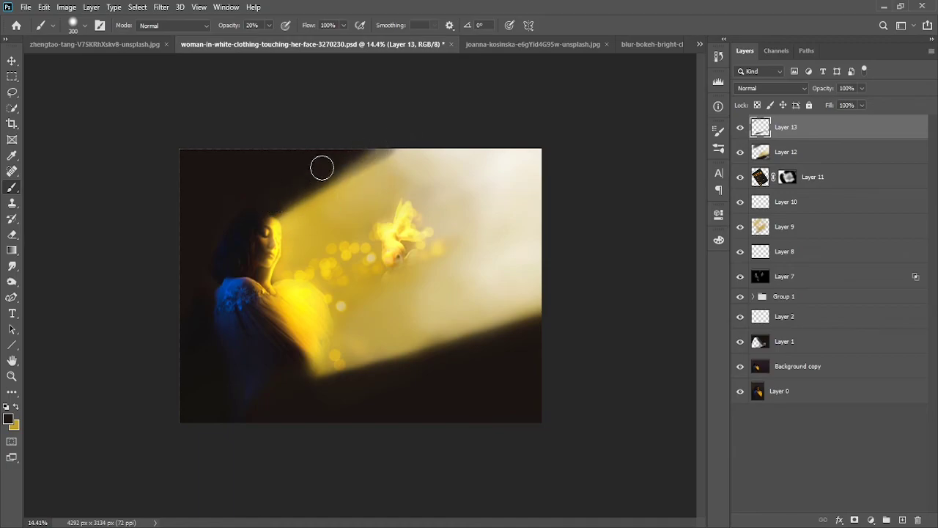
shift+click(386, 140)
shift+click(385, 140)
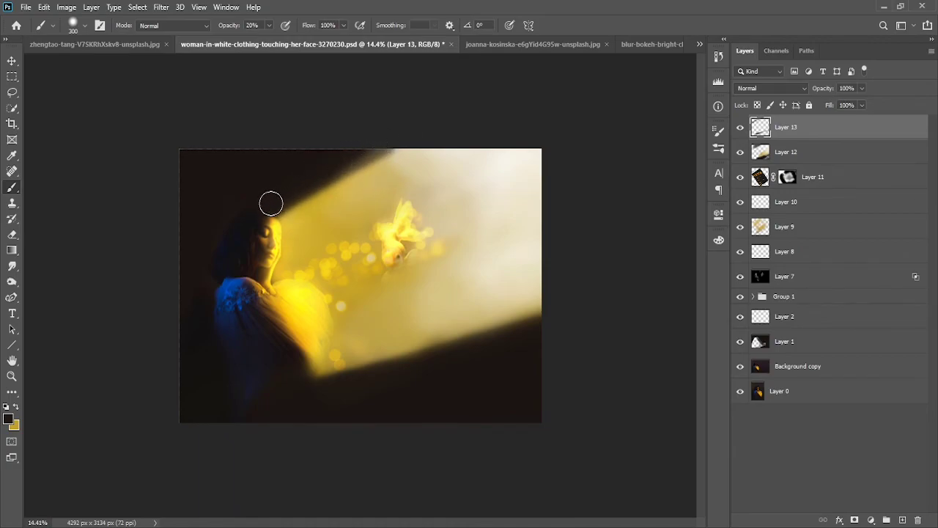
shift+click(389, 140)
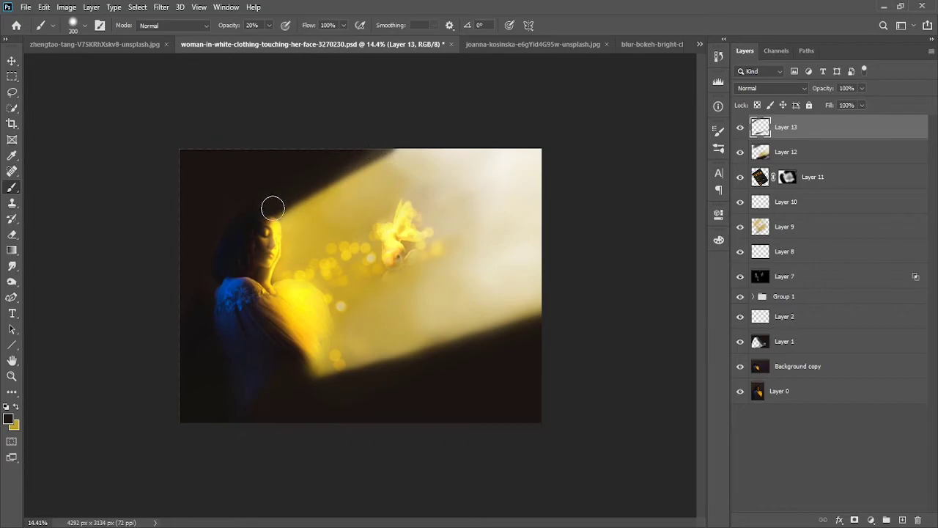
shift+click(398, 135)
shift+click(403, 138)
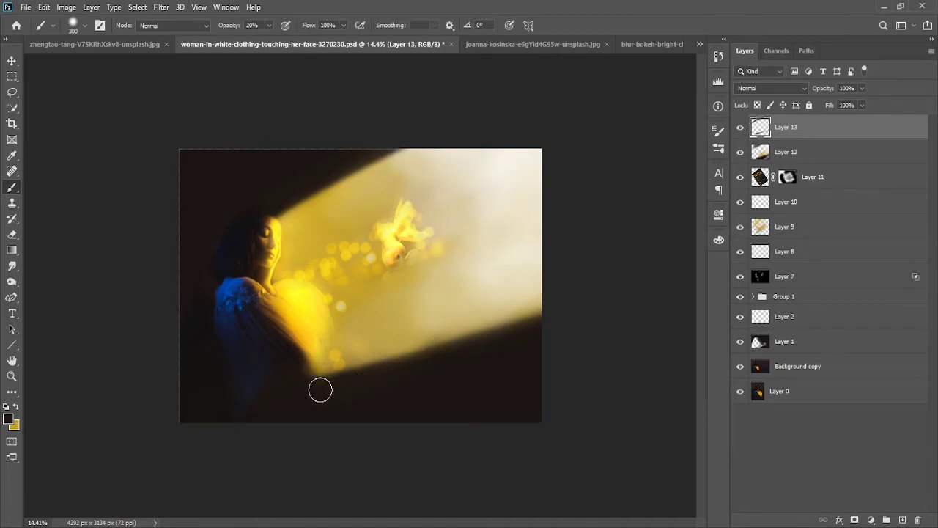
click(318, 389)
shift+click(549, 322)
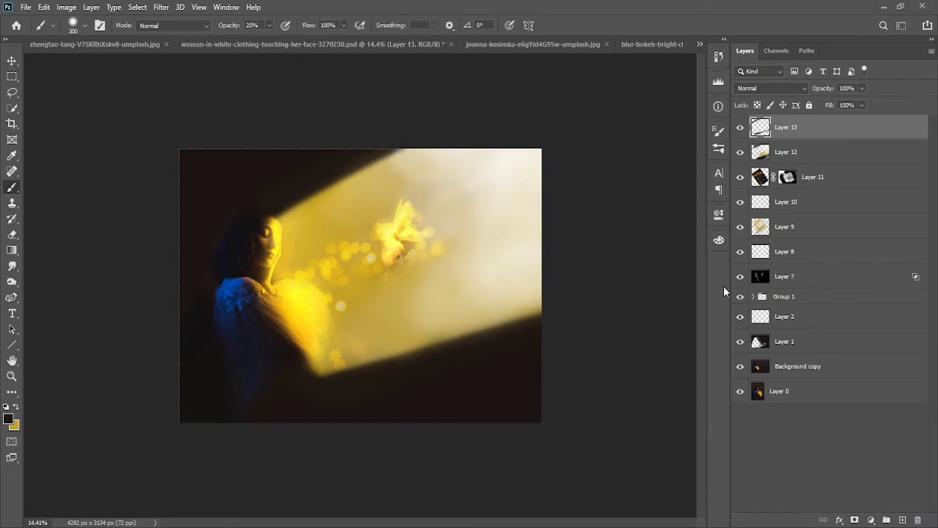
Step: Bring the particle image into the composite and begin rotating it diagonally
click(488, 43)
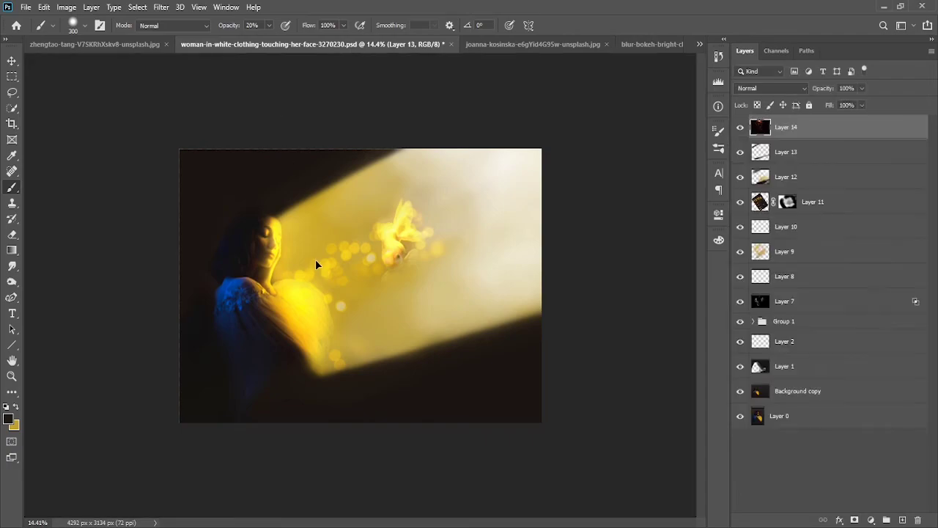
drag(346, 290, 314, 262)
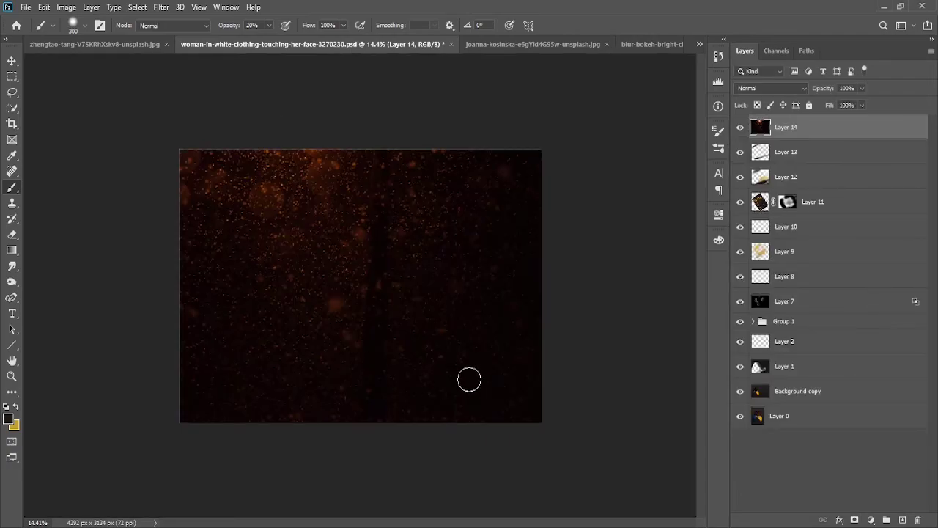
key(ctrl+t)
drag(579, 308, 670, 293)
mouse_move(503, 351)
mouse_down()
mouse_move(504, 373)
mouse_move(562, 369)
mouse_up()
Step: Rotate the particle overlay to about 52° and commit the transform
drag(118, 251, 136, 195)
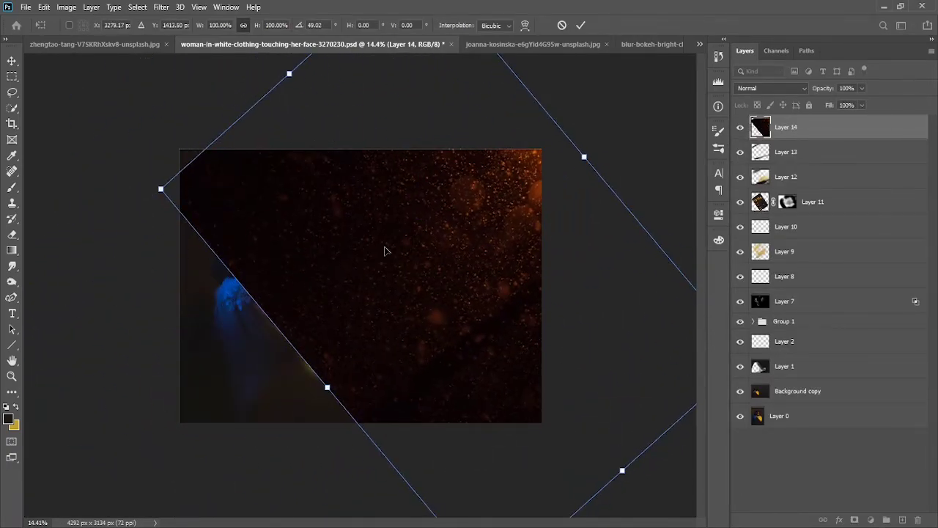
scroll(431, 295, down, 1)
drag(400, 327, 423, 310)
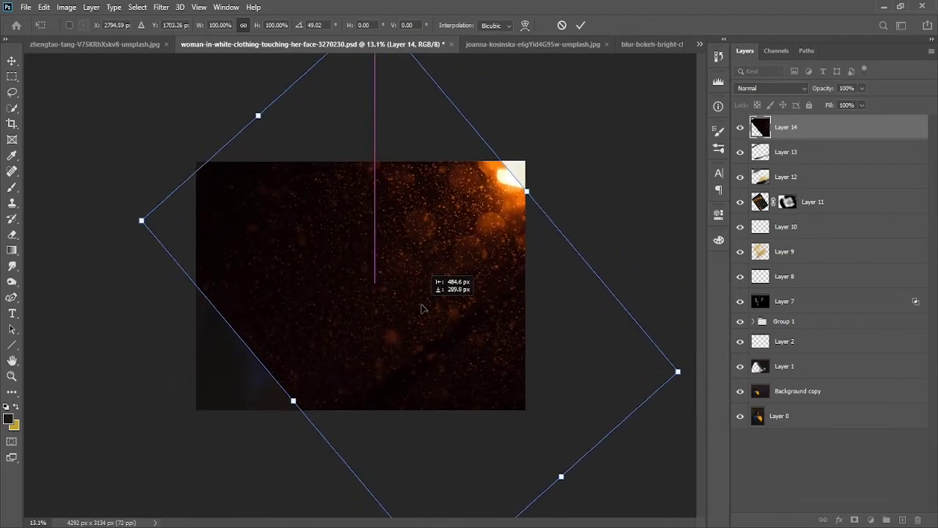
mouse_move(594, 442)
mouse_down()
mouse_move(615, 481)
mouse_move(607, 490)
mouse_up()
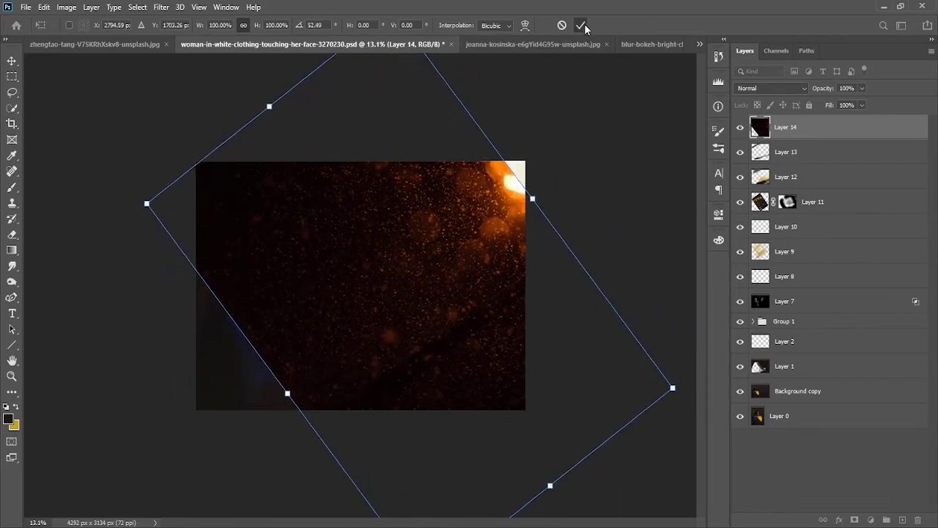
click(580, 25)
key(b)
click(799, 88)
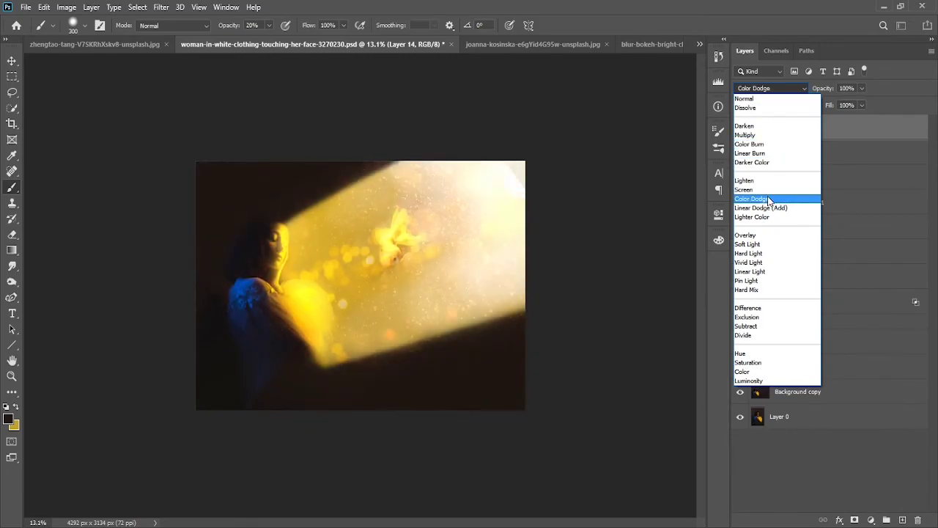
Step: Set the particle overlay to Color Dodge and stretch it wider
click(767, 195)
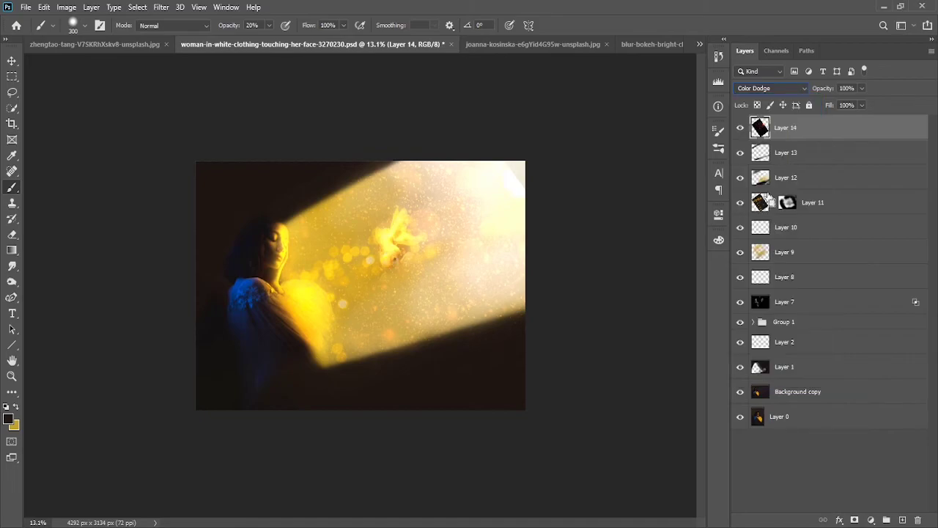
key(ctrl+t)
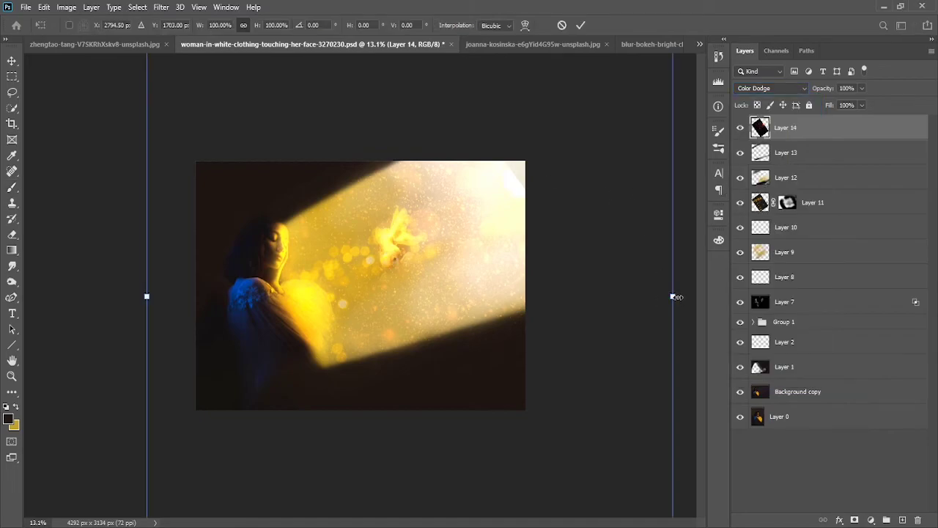
drag(677, 297, 695, 297)
click(580, 25)
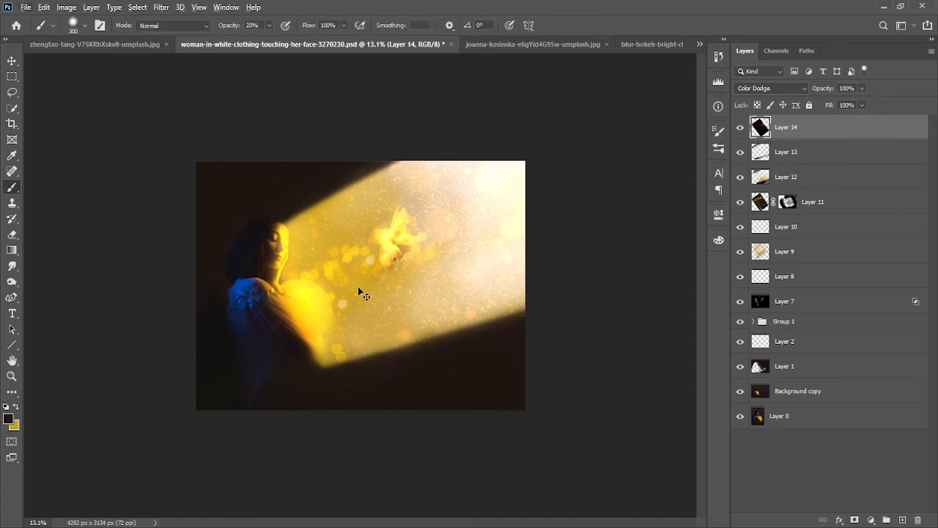
Step: Add a layer mask to the overlay, lower its opacity to 49%, and add Layer 15
scroll(358, 295, up, 3)
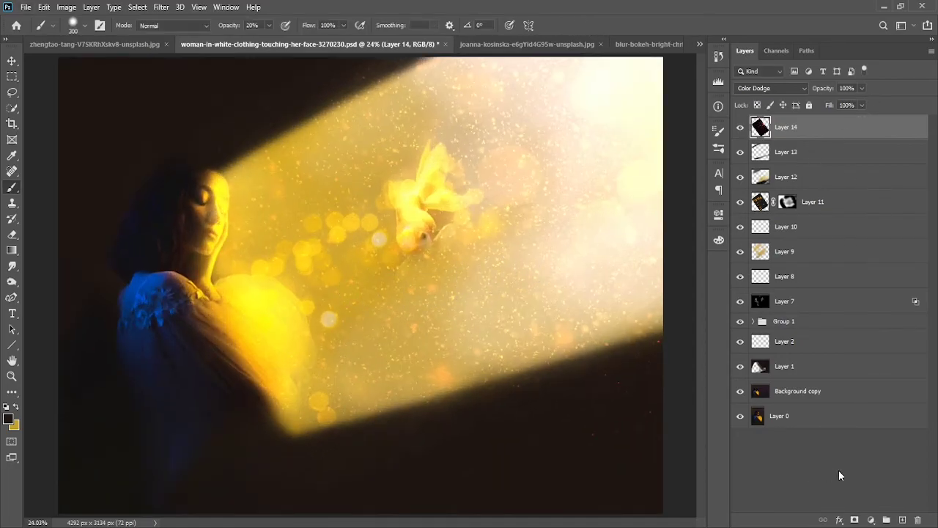
click(855, 521)
scroll(519, 434, down, 2)
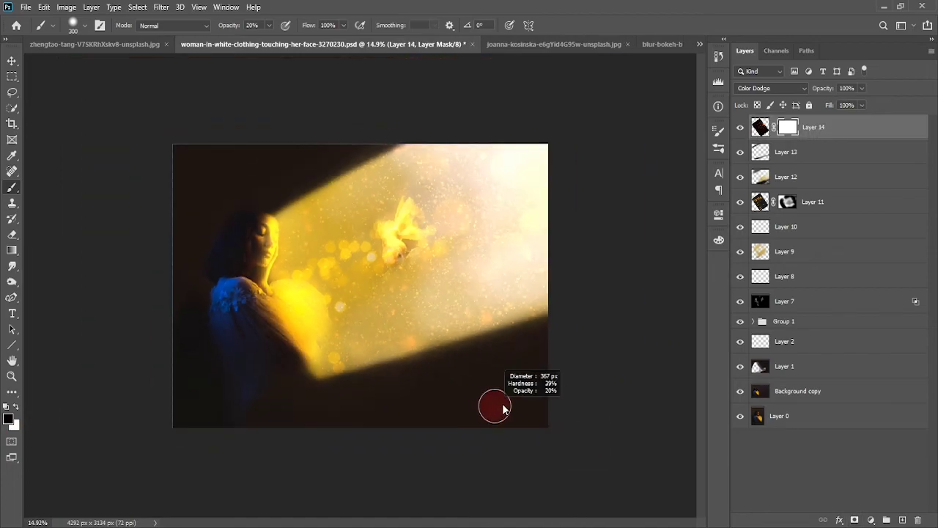
drag(506, 407, 569, 434)
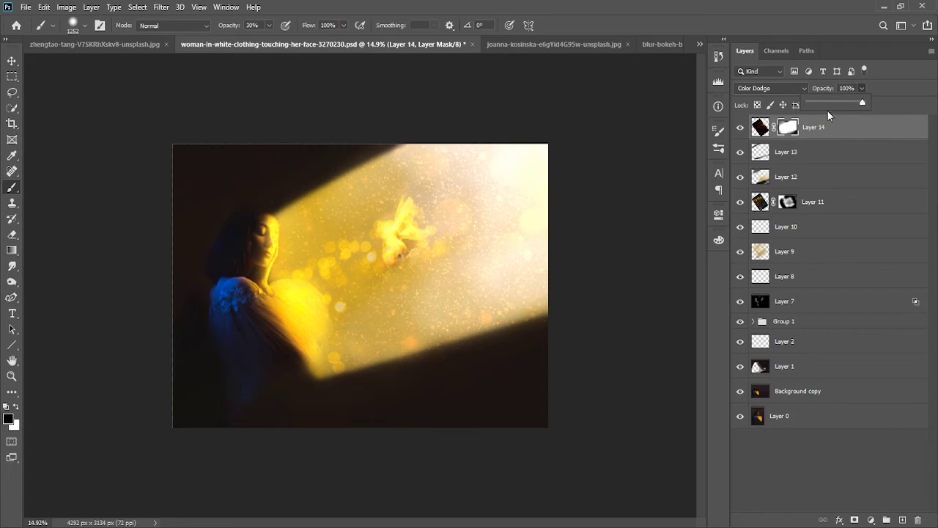
mouse_move(834, 107)
mouse_down()
mouse_move(792, 121)
mouse_move(833, 101)
mouse_up()
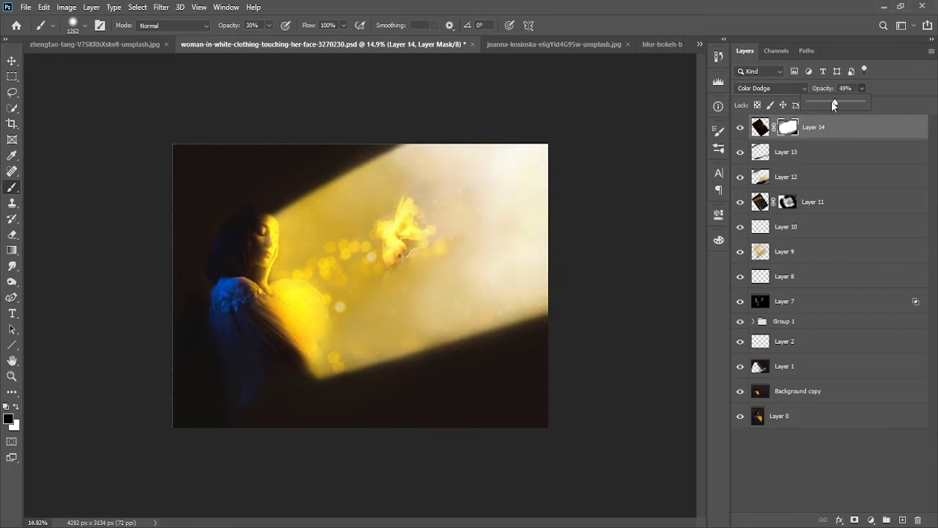
click(903, 520)
Step: Select Layer 15 and switch its near-black fill to the Color Dodge blend mode
click(791, 156)
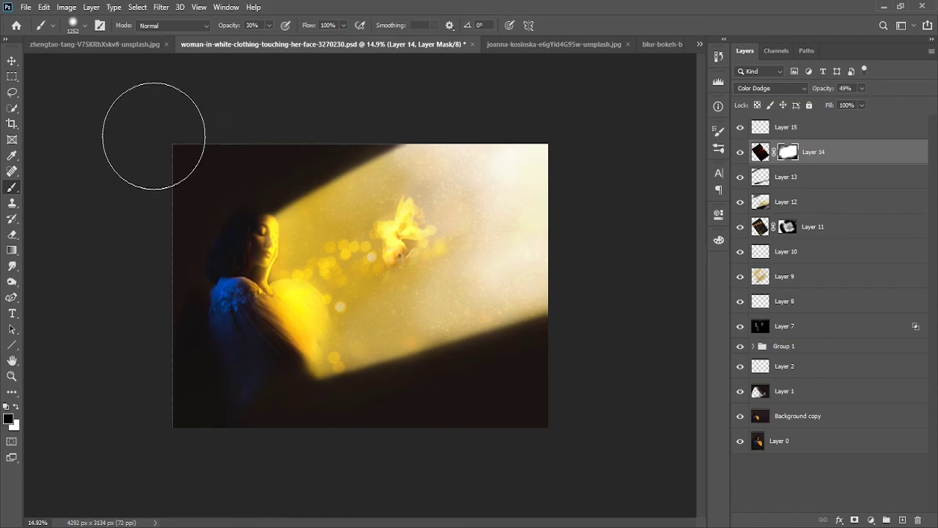
drag(203, 131, 184, 188)
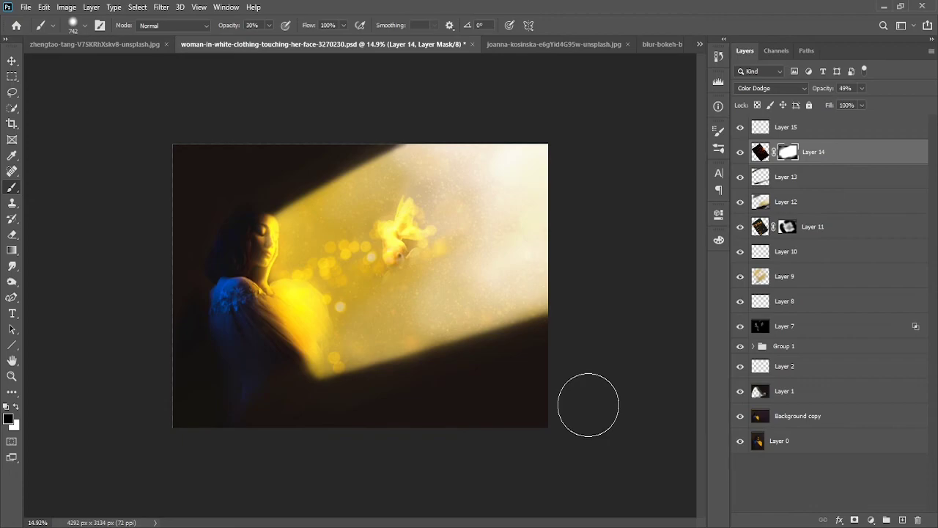
click(916, 129)
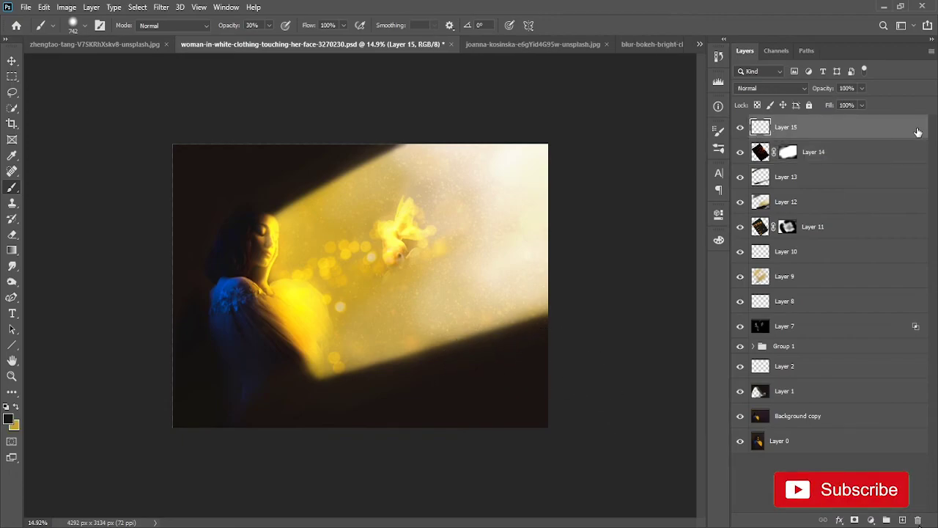
double_click(918, 131)
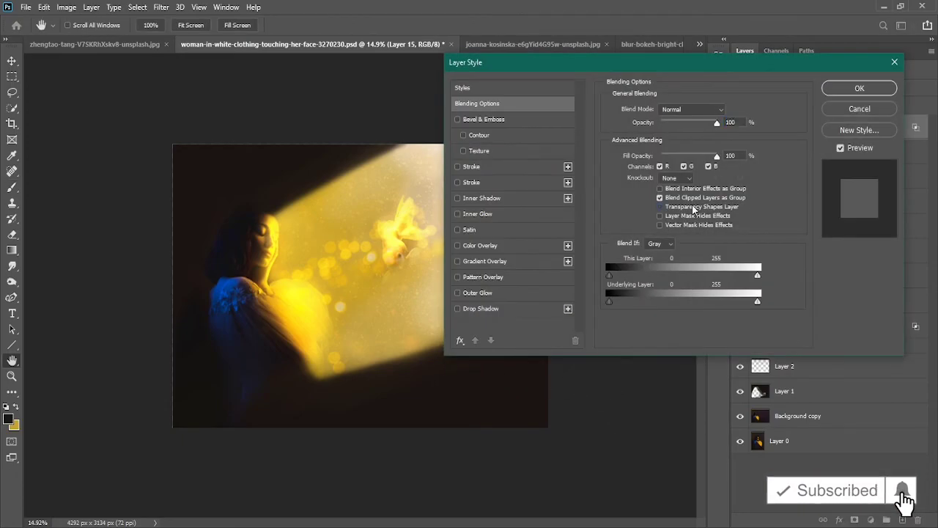
click(860, 88)
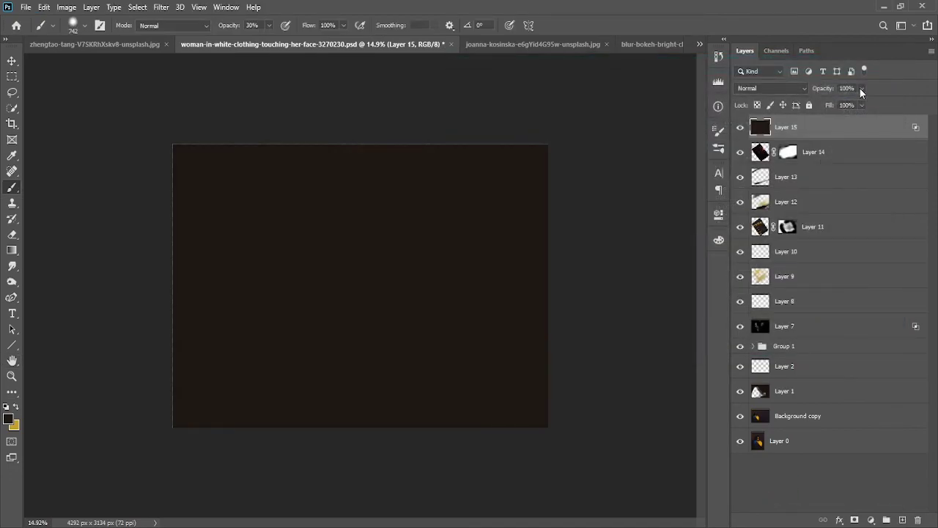
click(762, 89)
click(759, 200)
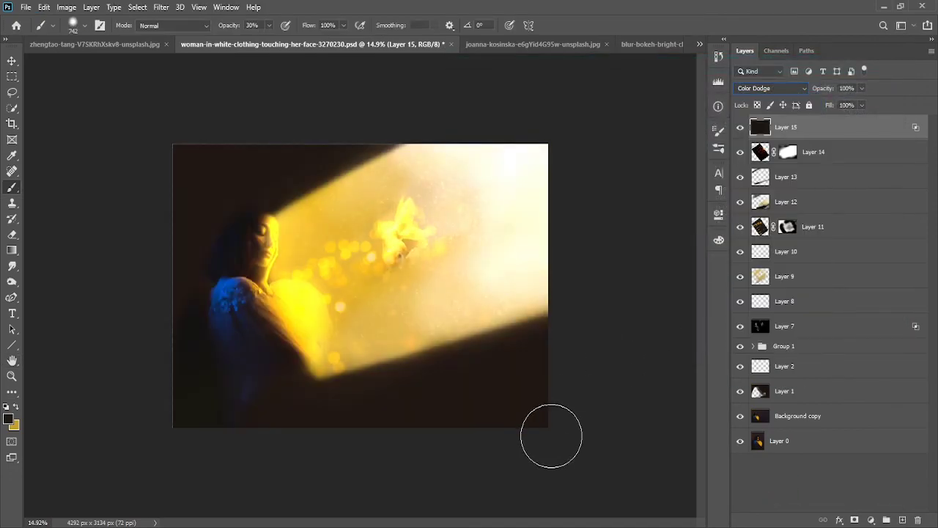
Step: Set up a soft brush of about 510 px at 5% opacity along the beam edge
scroll(567, 421, up, 5)
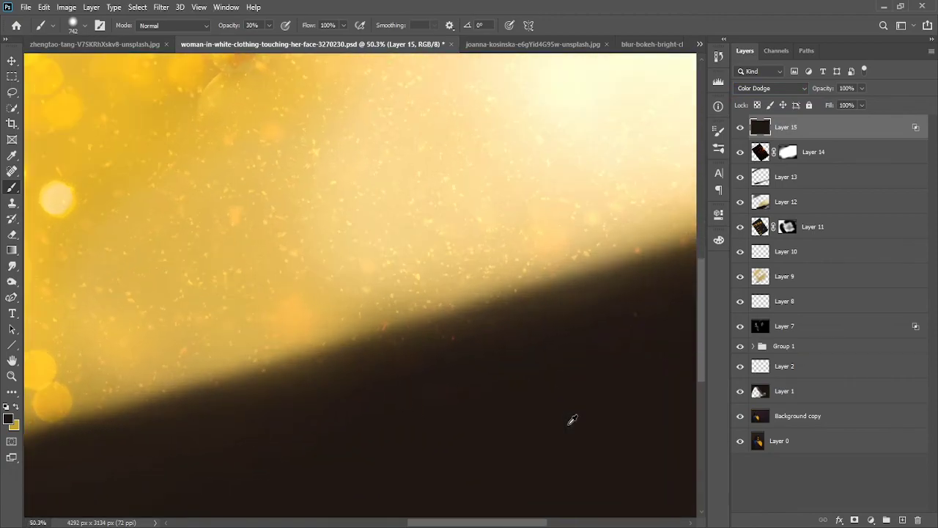
drag(533, 396, 537, 363)
key(bracketleft)
key(bracketleft)
key(bracketleft)
key(bracketleft)
key(bracketleft)
key(bracketleft)
key(bracketleft)
key(bracketleft)
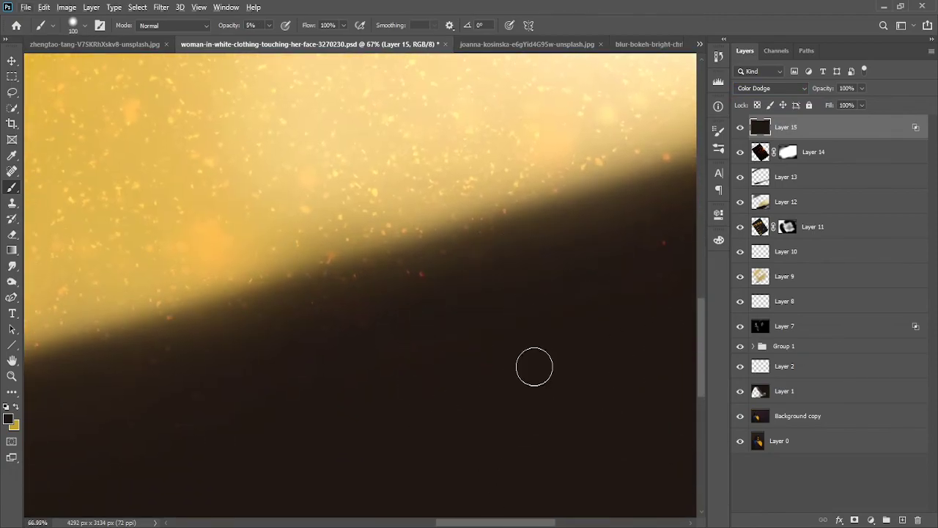
scroll(534, 366, down, 4)
drag(513, 429, 525, 429)
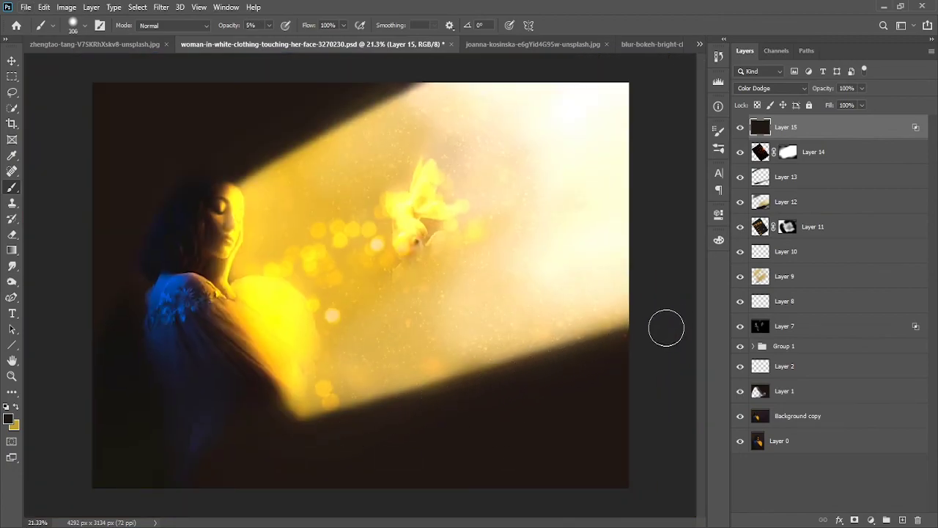
scroll(436, 224, down, 1)
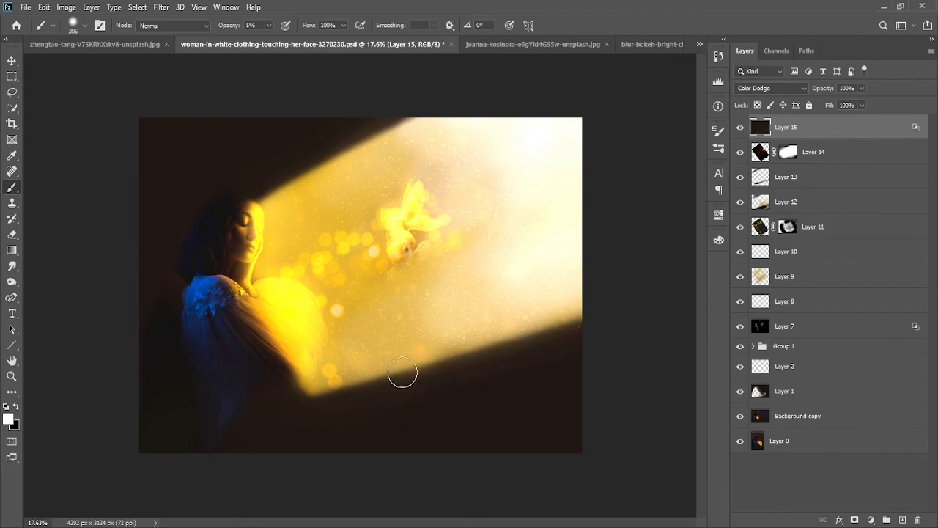
drag(403, 374, 440, 374)
Step: Zoom in slightly and scroll around the beam and goldfish
scroll(411, 371, up, 3)
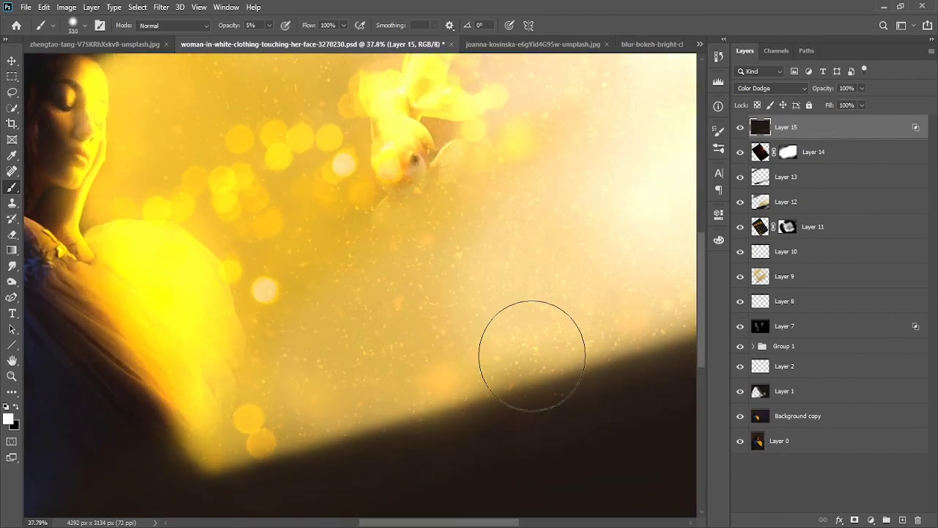
scroll(532, 355, down, 2)
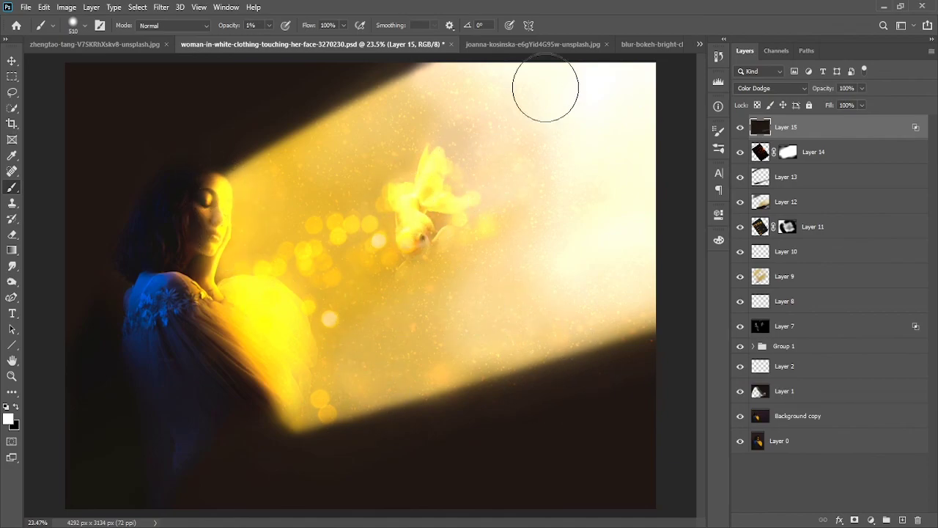
scroll(497, 231, down, 2)
scroll(464, 251, up, 1)
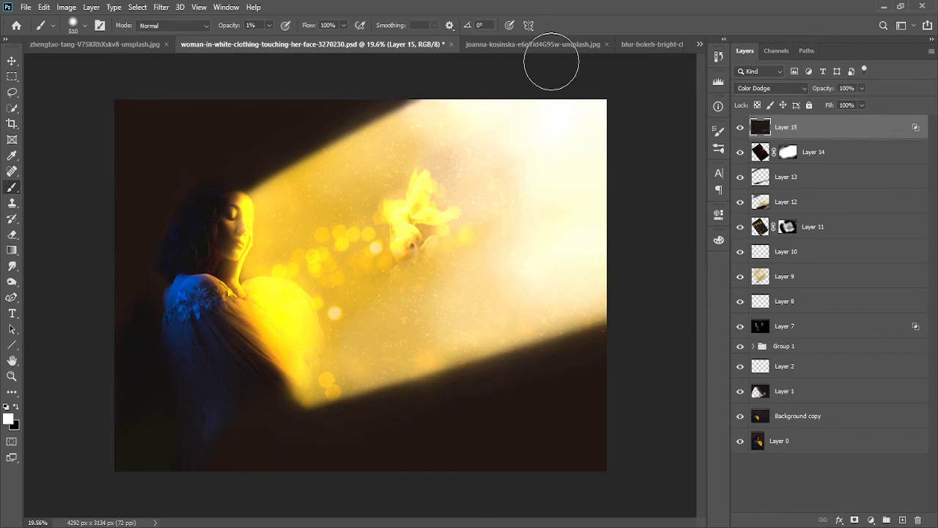
key(ctrl+plus)
scroll(368, 256, down, 5)
scroll(368, 256, up, 6)
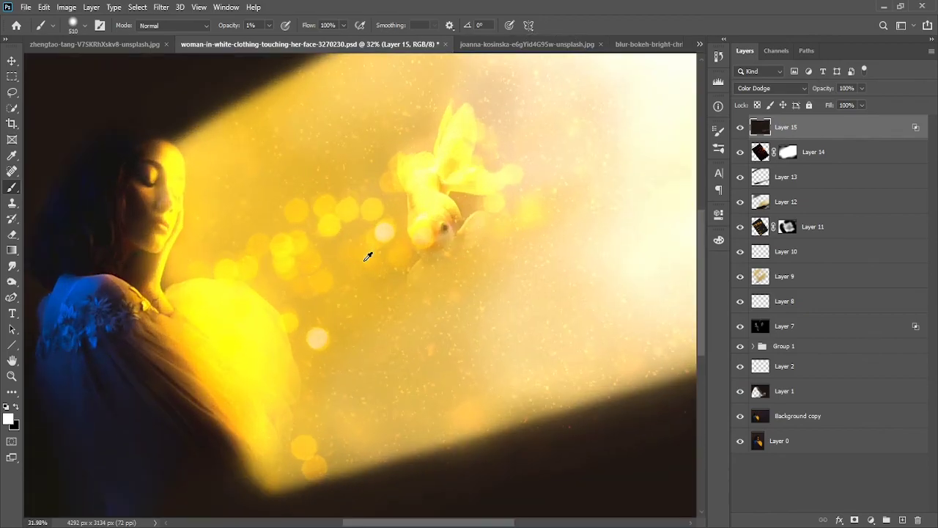
scroll(440, 186, down, 3)
scroll(434, 161, down, 1)
scroll(434, 161, down, 2)
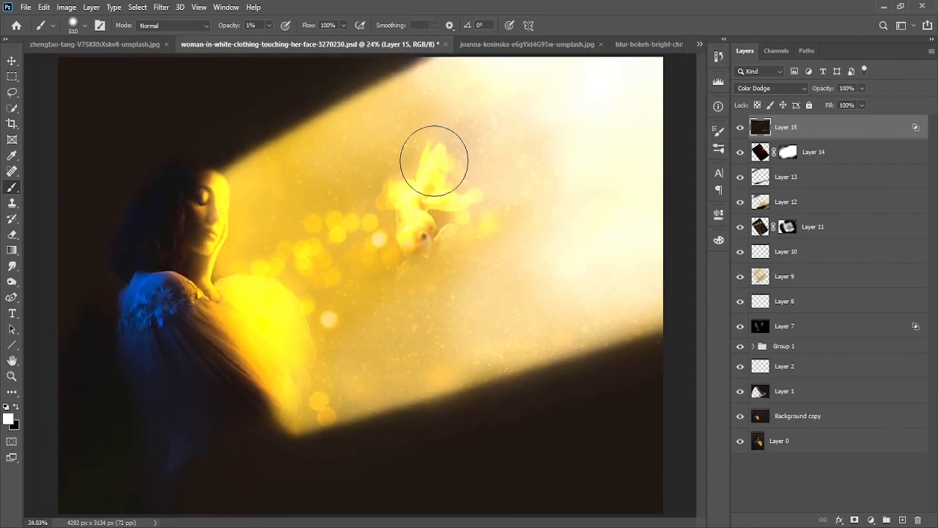
scroll(433, 160, down, 2)
scroll(435, 161, up, 1)
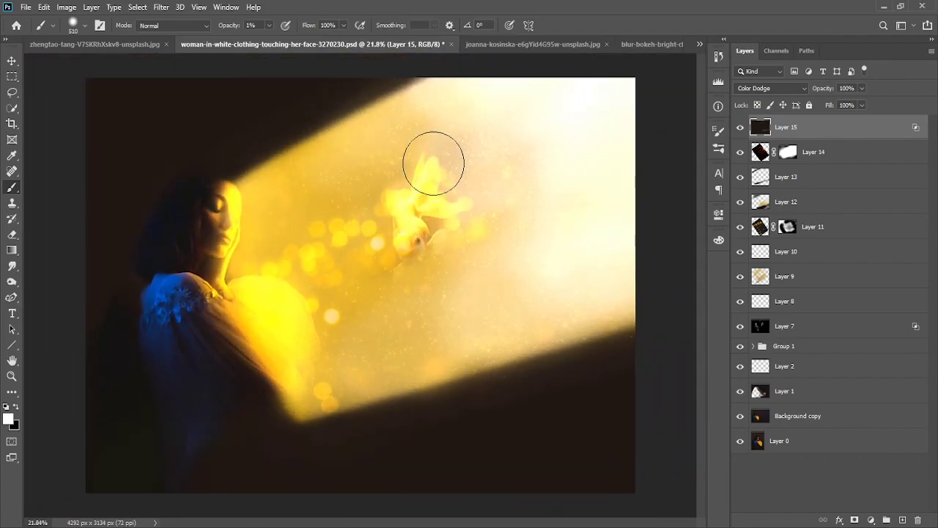